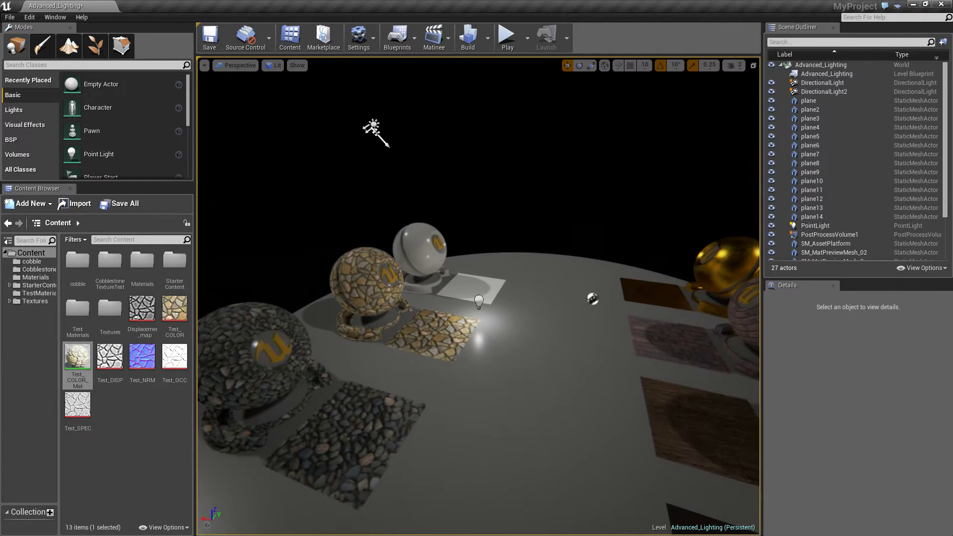
pyautogui.press('w')
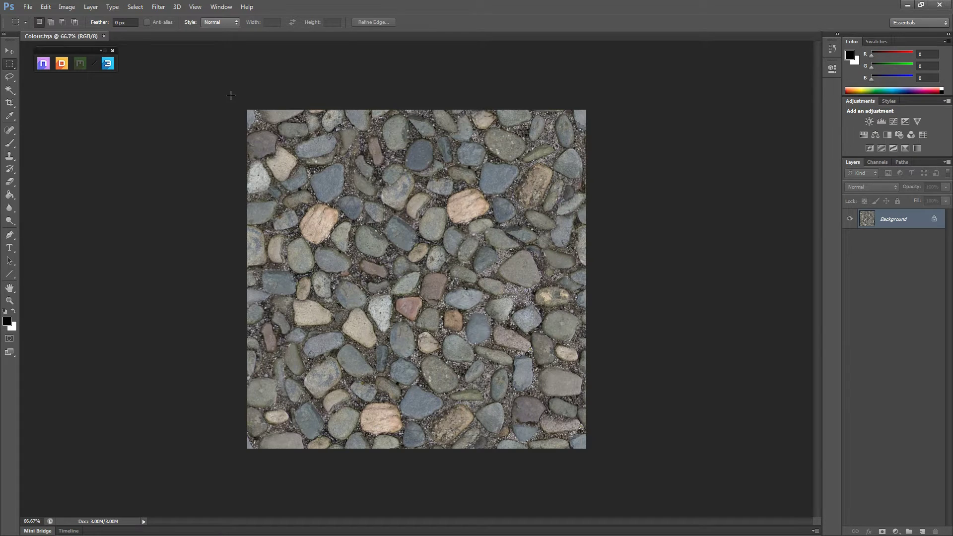
# In Photoshop, select the whole Colour.tga image and open the NDO Photo-Normal Presets library.
pyautogui.hotkey('ctrl', 'a')
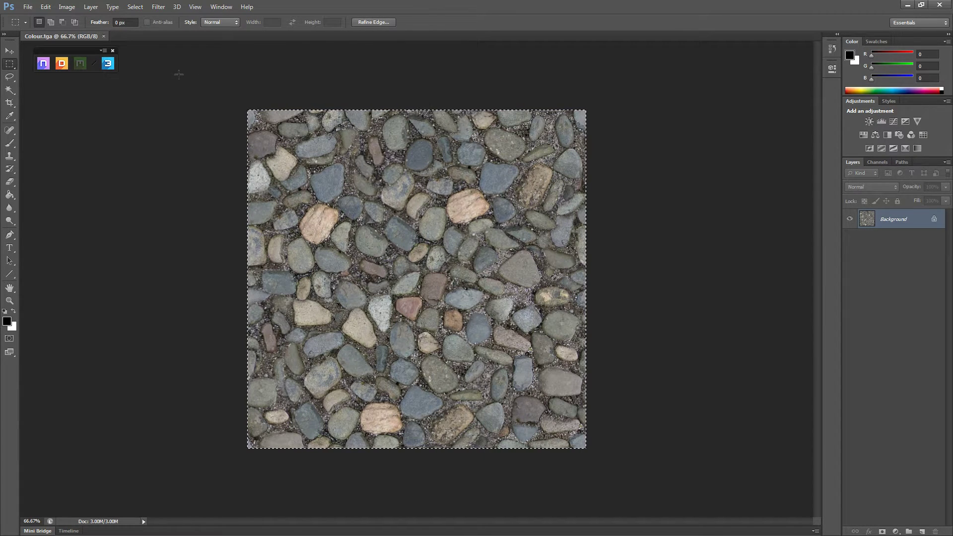
pyautogui.click(43, 64)
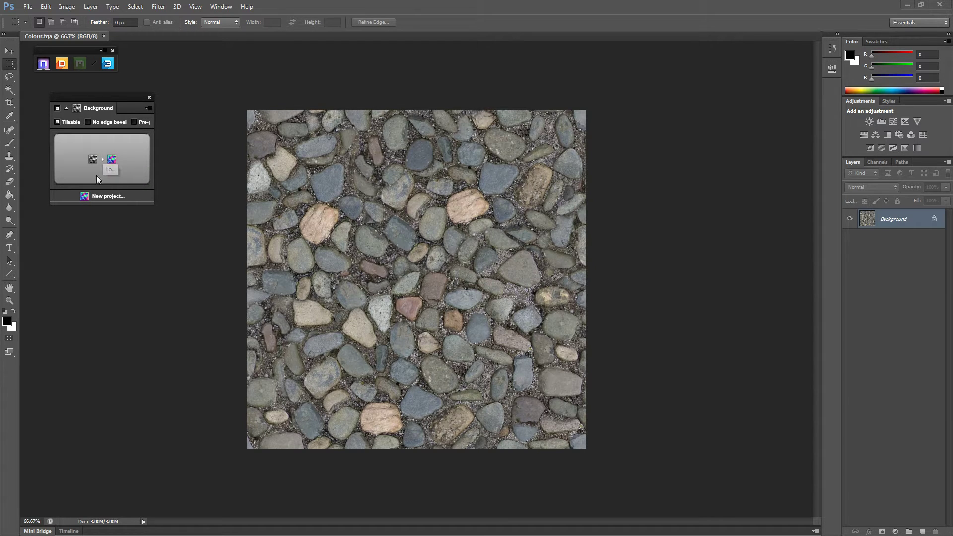
pyautogui.click(147, 109)
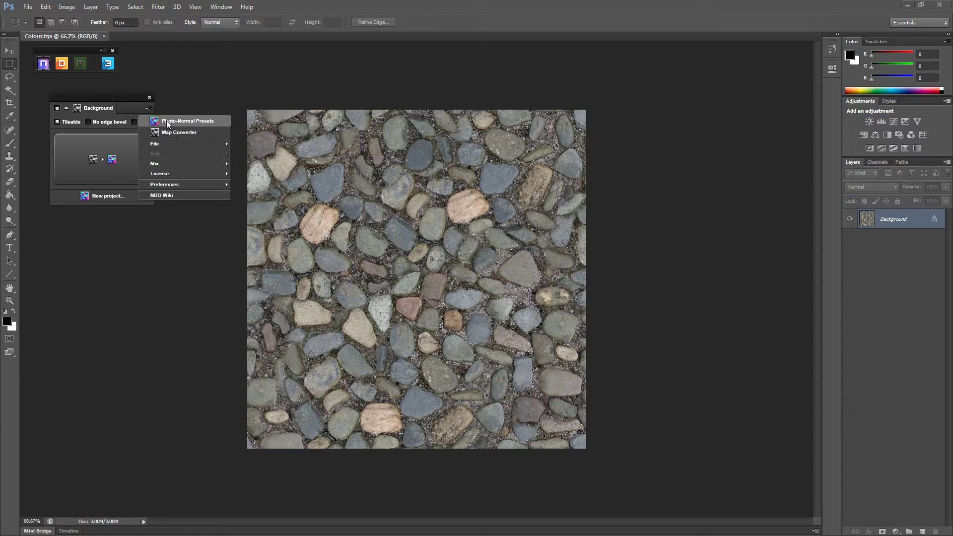
pyautogui.click(197, 122)
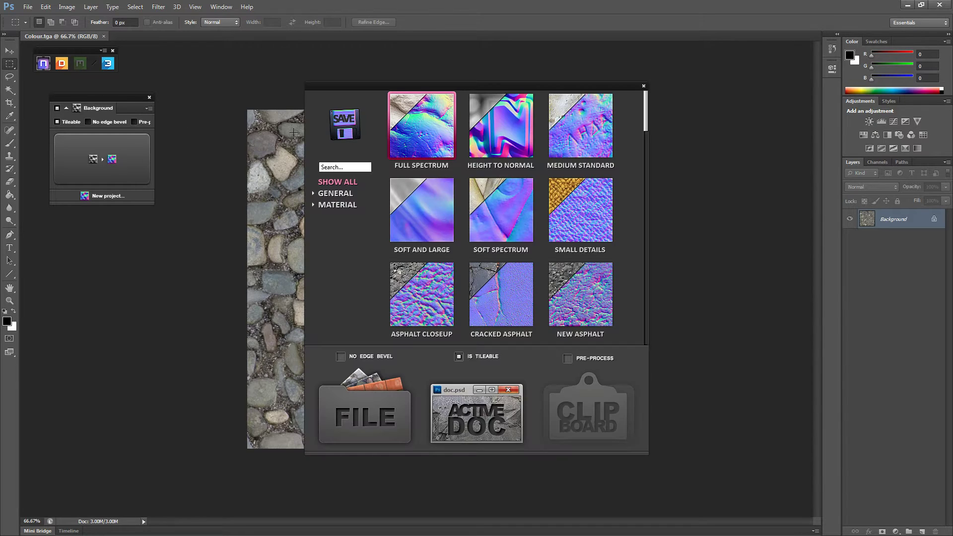
pyautogui.moveTo(443, 89); pyautogui.dragTo(460, 85)
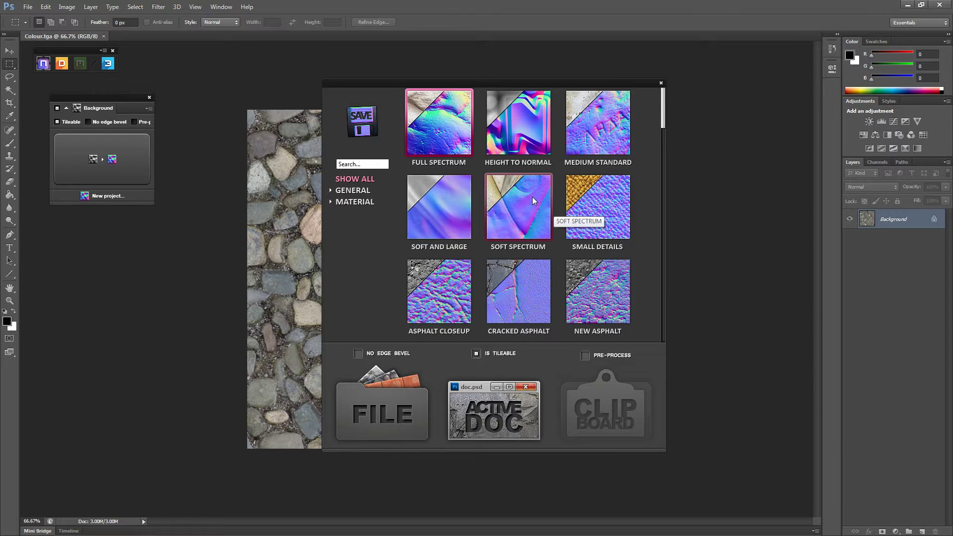
# Search the presets for "cobb" and generate a tileable normal map from the active document with the Cobblestone preset.
pyautogui.scroll(-5, 651, 159)
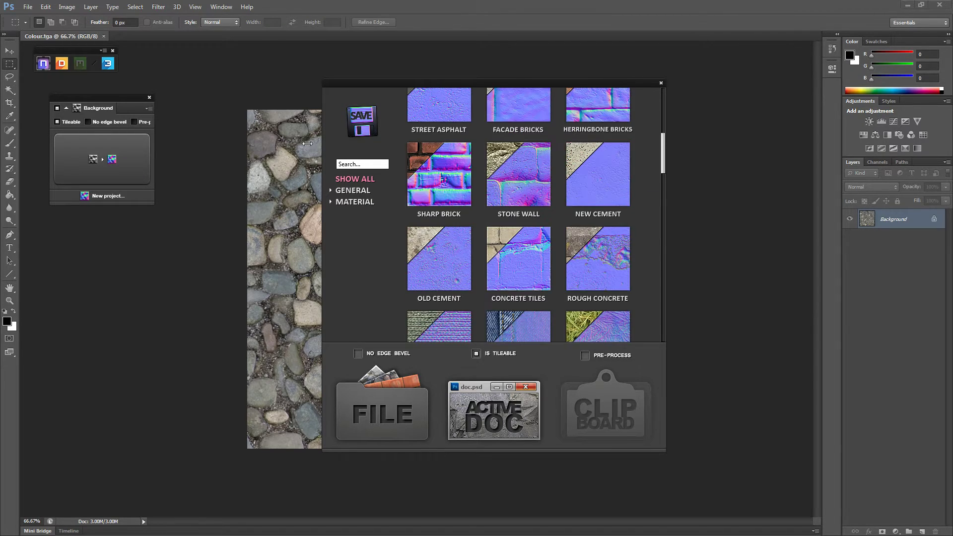
pyautogui.click(362, 164)
pyautogui.write('cd')
pyautogui.press('BackSpace')
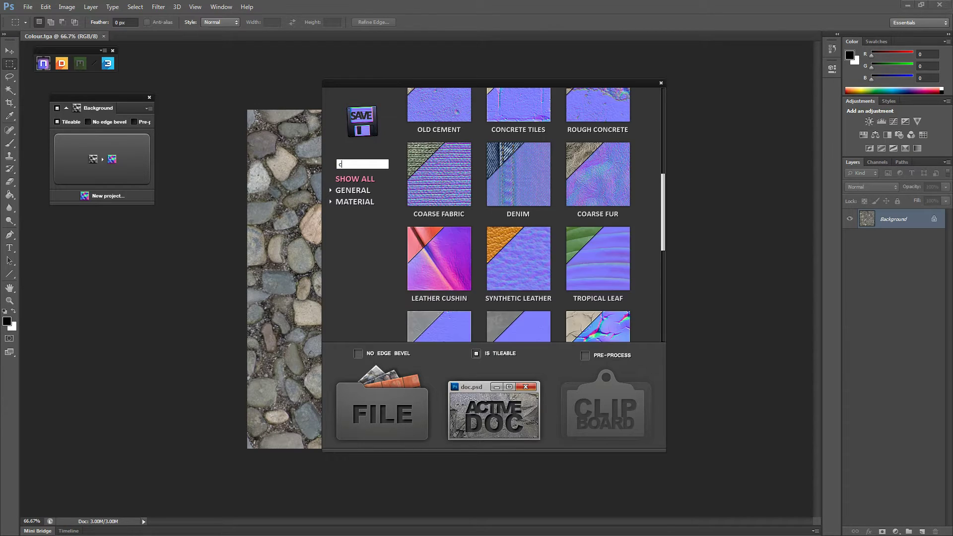
pyautogui.write('obb')
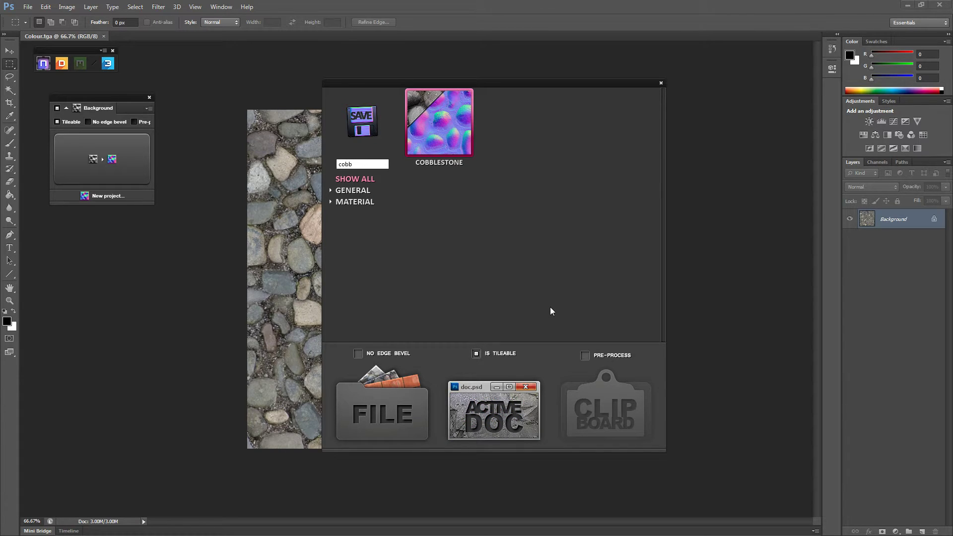
pyautogui.click(497, 416)
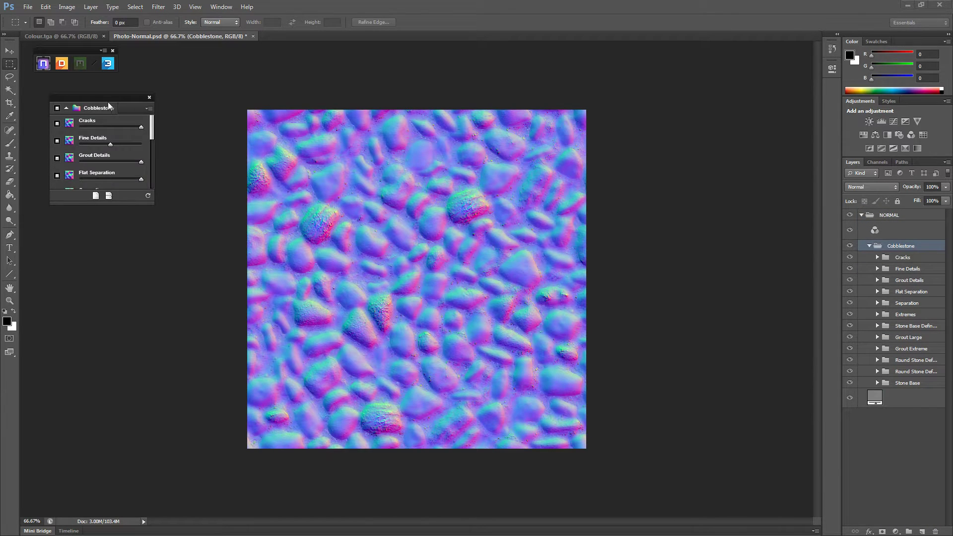
# Enlarge the Cobblestone settings to show all its sliders, and lower Cracks to about 90 percent.
pyautogui.moveTo(108, 102); pyautogui.dragTo(141, 172)
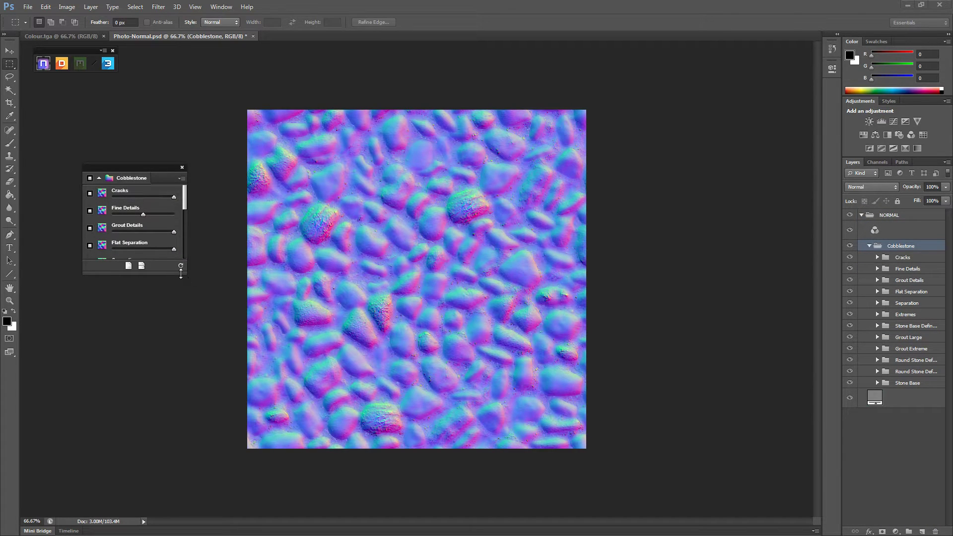
pyautogui.moveTo(181, 272); pyautogui.dragTo(213, 448)
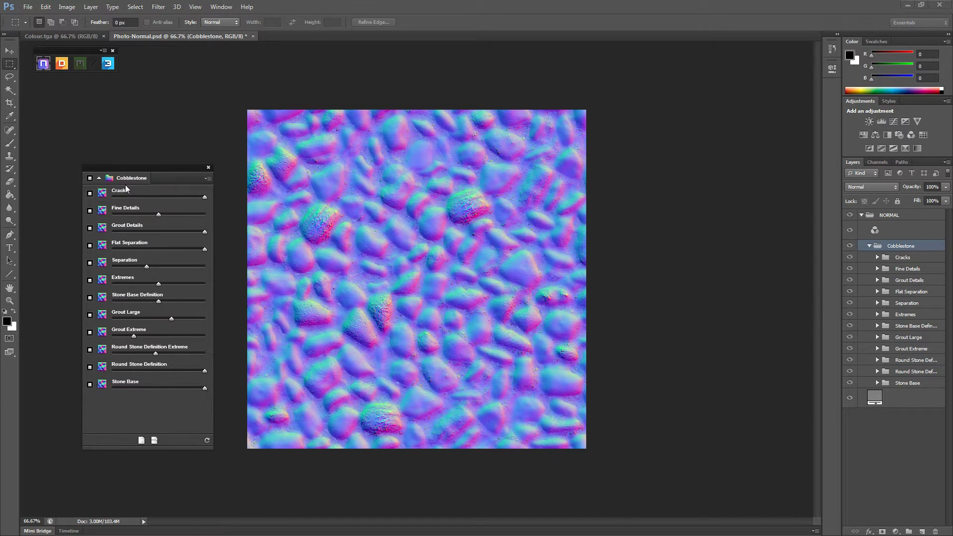
pyautogui.moveTo(135, 199); pyautogui.dragTo(194, 197)
# Launch the 3DO preview with its custom loader and assign the cobblestone normal map to the Normal slot of BaseMaterial.
pyautogui.click(108, 64)
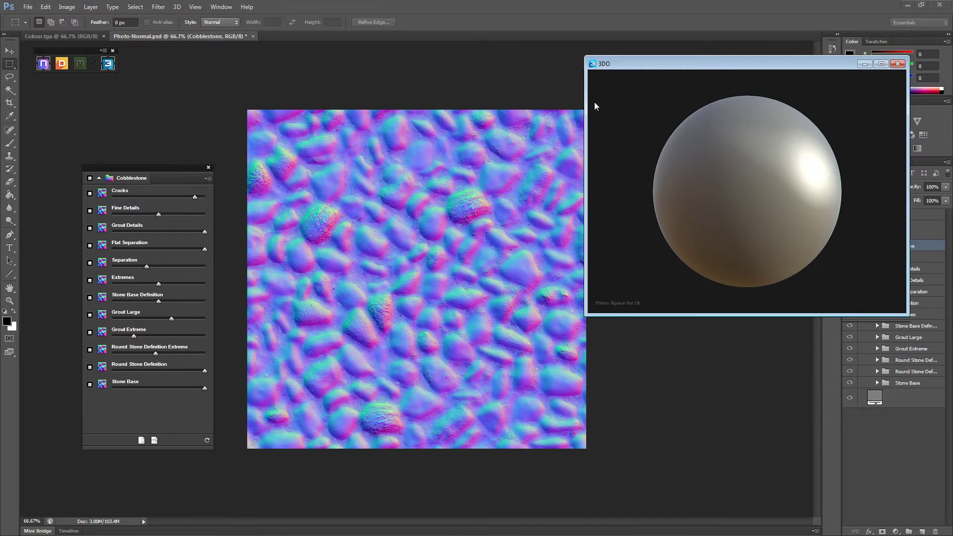
pyautogui.click(104, 50)
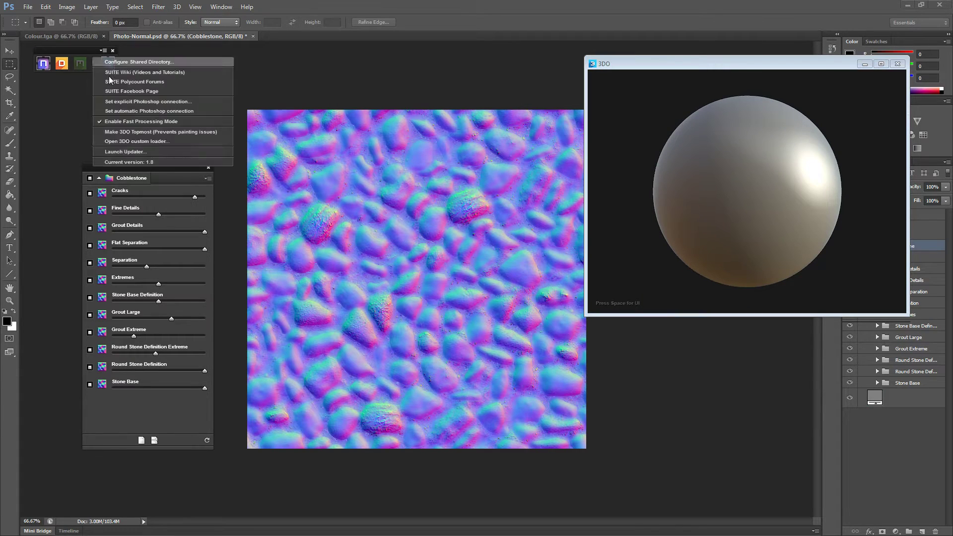
pyautogui.click(135, 142)
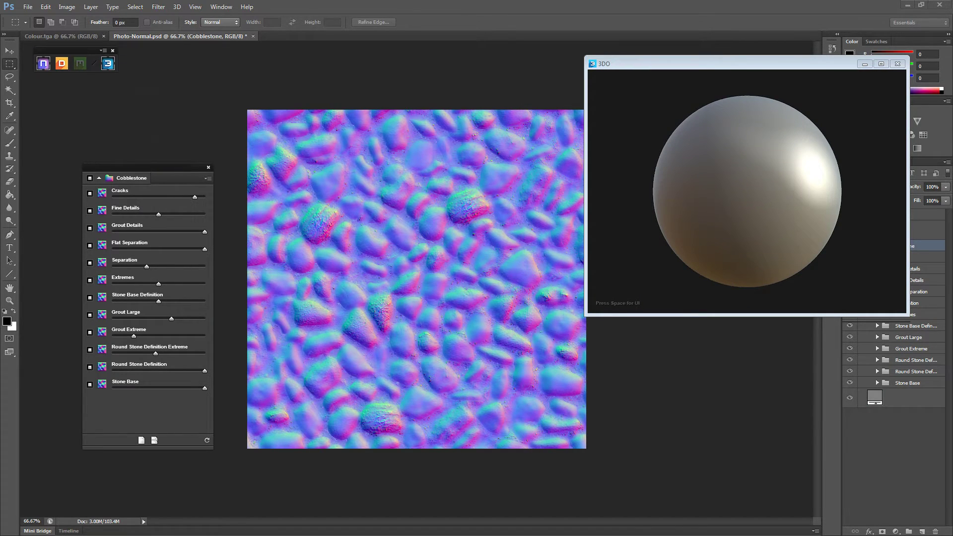
pyautogui.moveTo(156, 130); pyautogui.dragTo(245, 103)
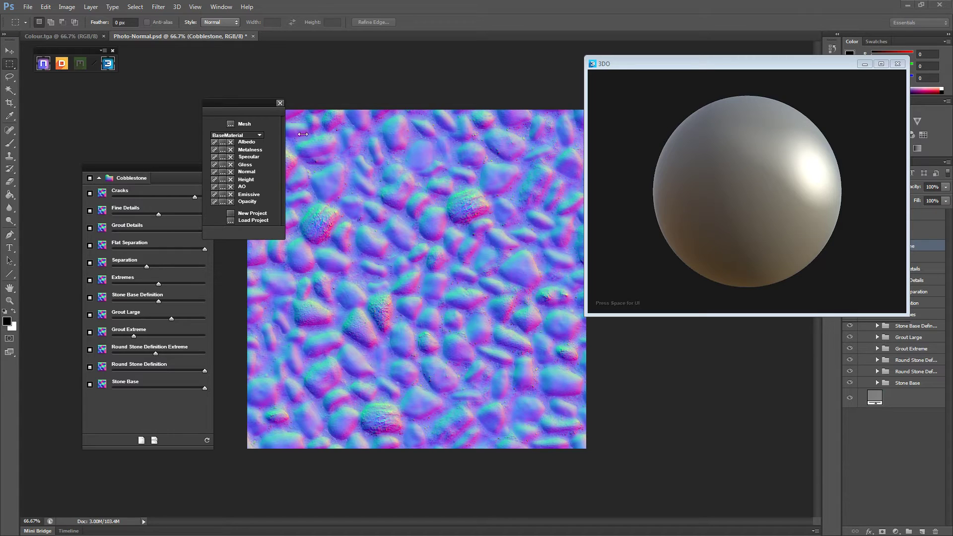
pyautogui.click(214, 171)
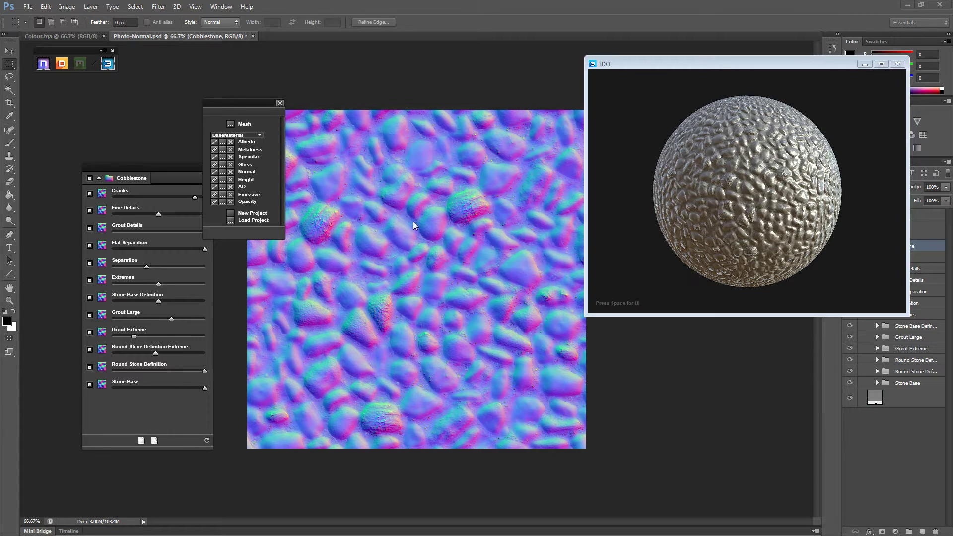
# Assign the Colour.tga texture to the Albedo slot of BaseMaterial and return to the Photo-Normal.psd document.
pyautogui.click(83, 36)
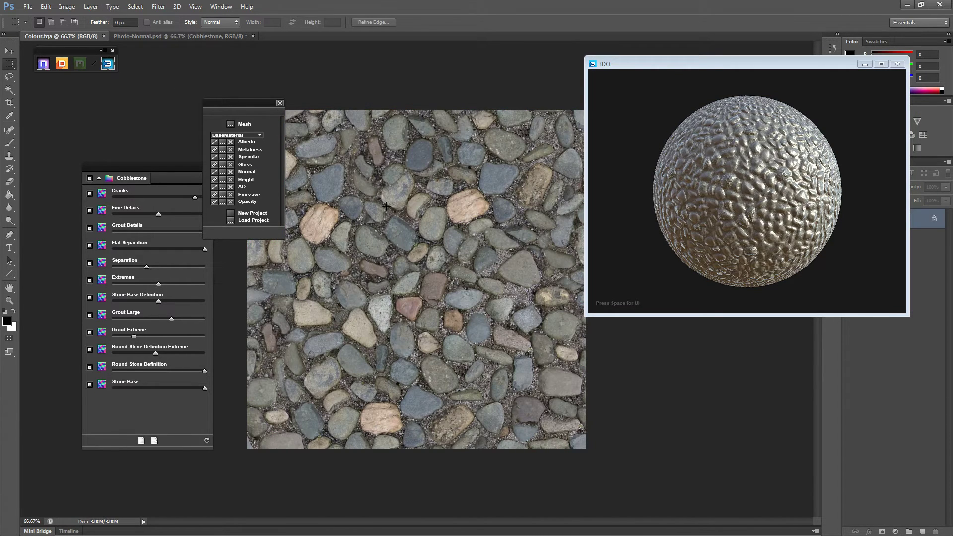
pyautogui.click(214, 142)
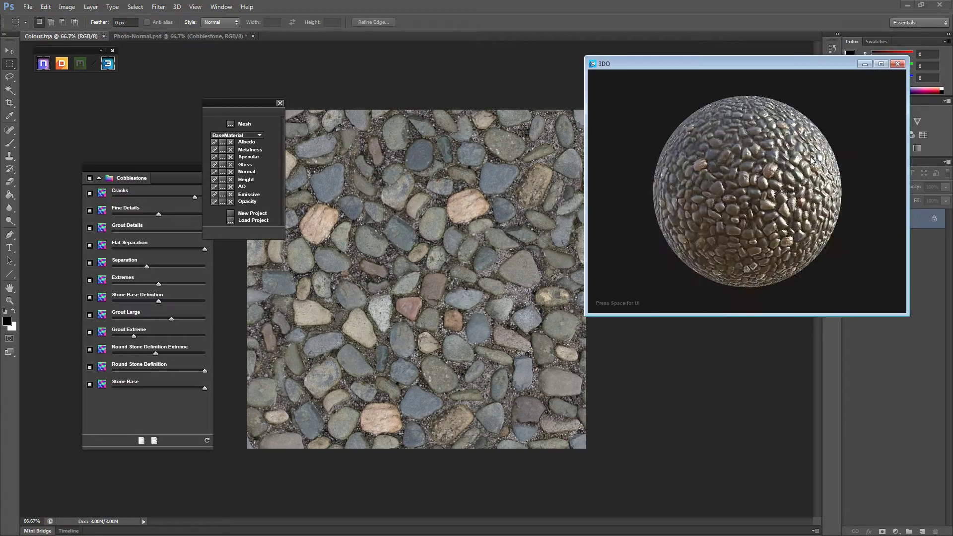
pyautogui.click(201, 38)
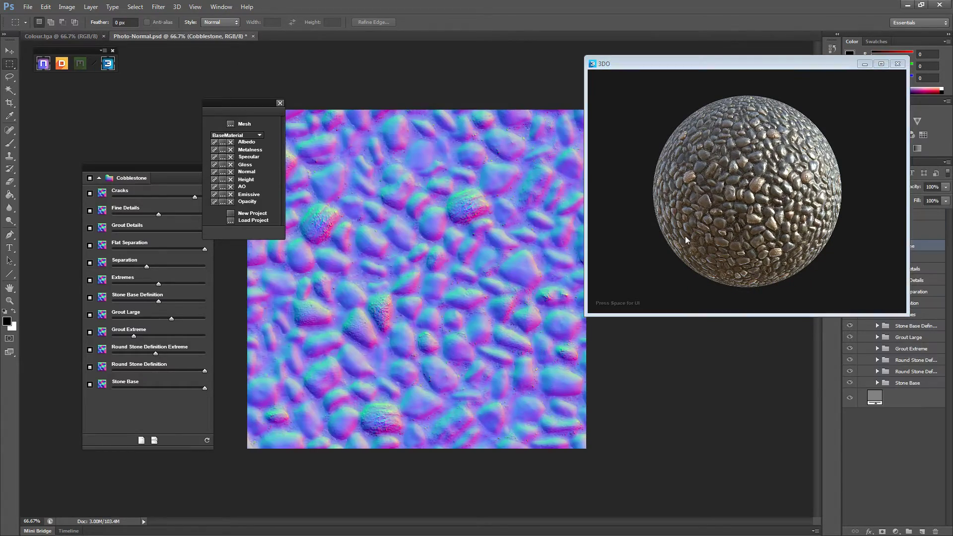
# Check the cobblestone sphere up close in the preview and lower Fine Details to about 10 percent.
pyautogui.scroll(5, 803, 171)
pyautogui.scroll(-2, 802, 171)
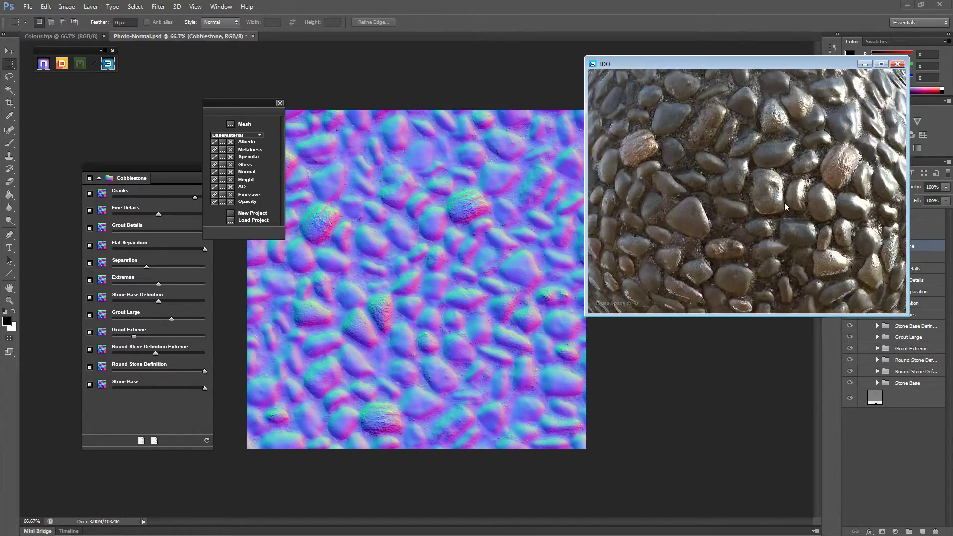
pyautogui.moveTo(803, 171); pyautogui.dragTo(756, 193)
pyautogui.scroll(-3, 755, 193)
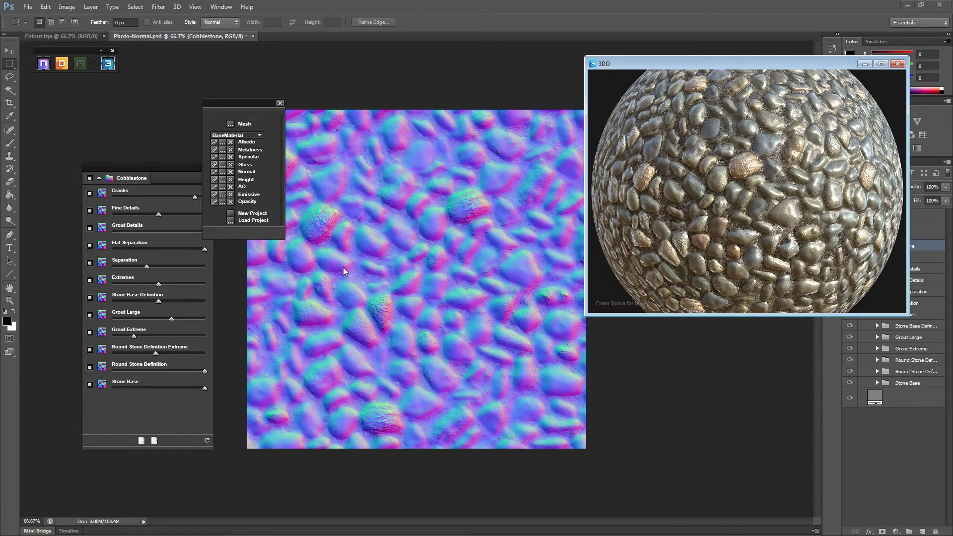
pyautogui.moveTo(239, 110); pyautogui.dragTo(253, 93)
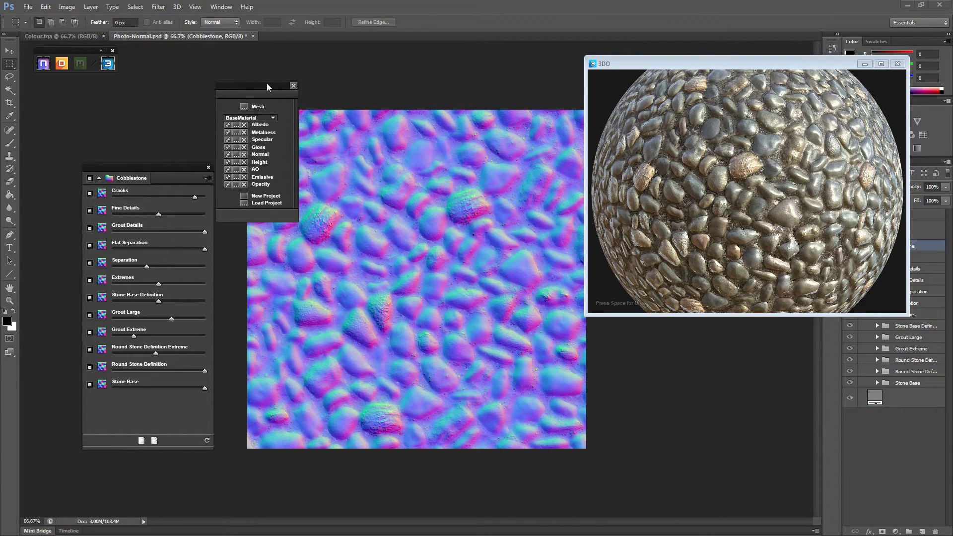
pyautogui.moveTo(267, 87); pyautogui.dragTo(223, 46)
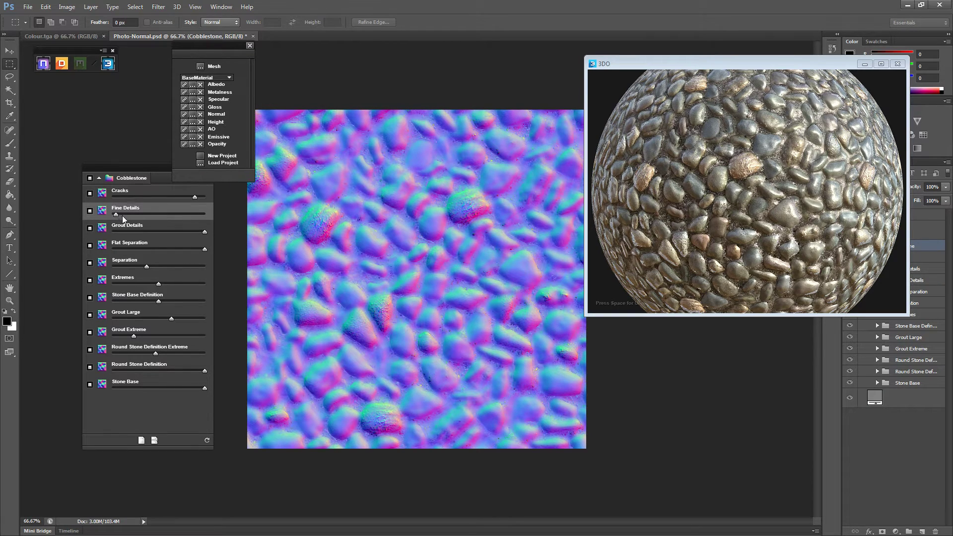
pyautogui.click(205, 214)
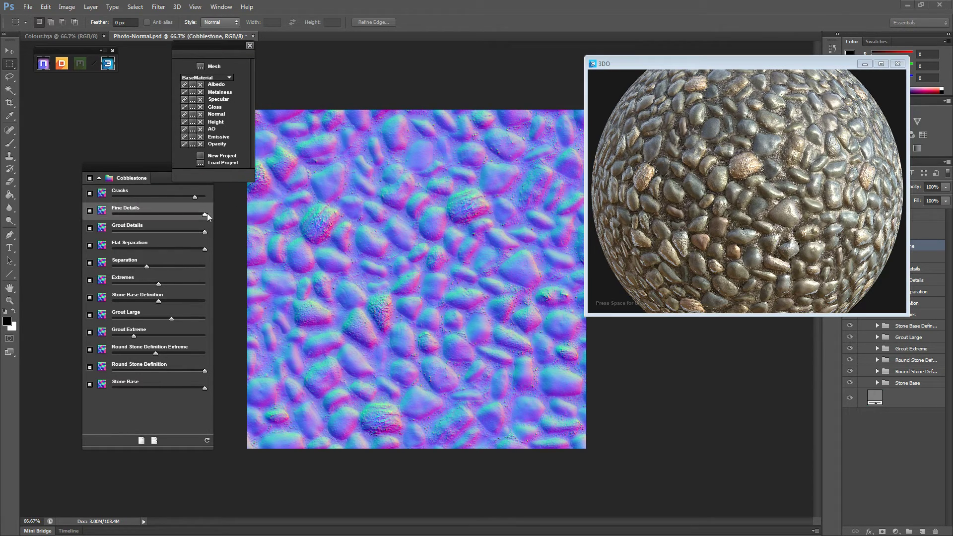
pyautogui.moveTo(140, 215); pyautogui.dragTo(120, 215)
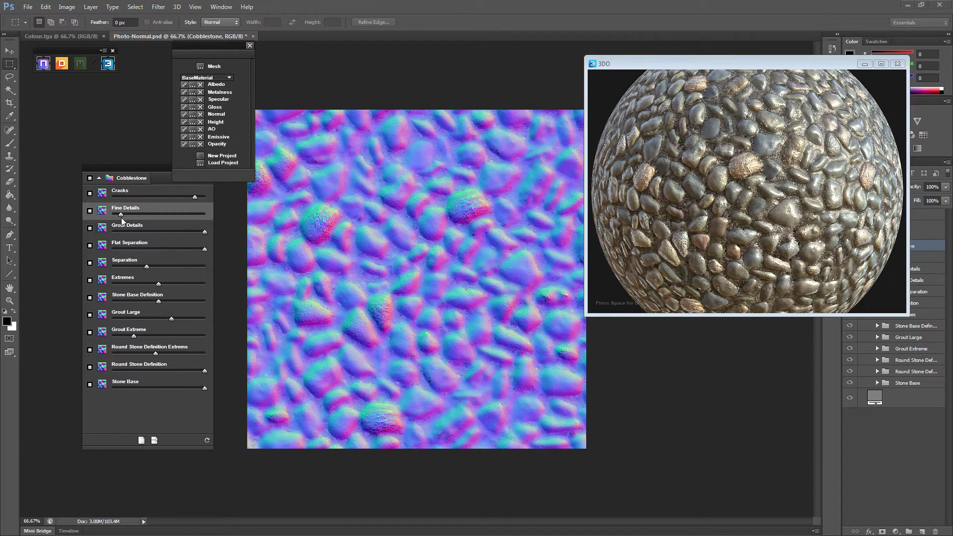
# Lower Flat Separation to about 60 percent and raise Separation to slightly above half.
pyautogui.click(205, 231)
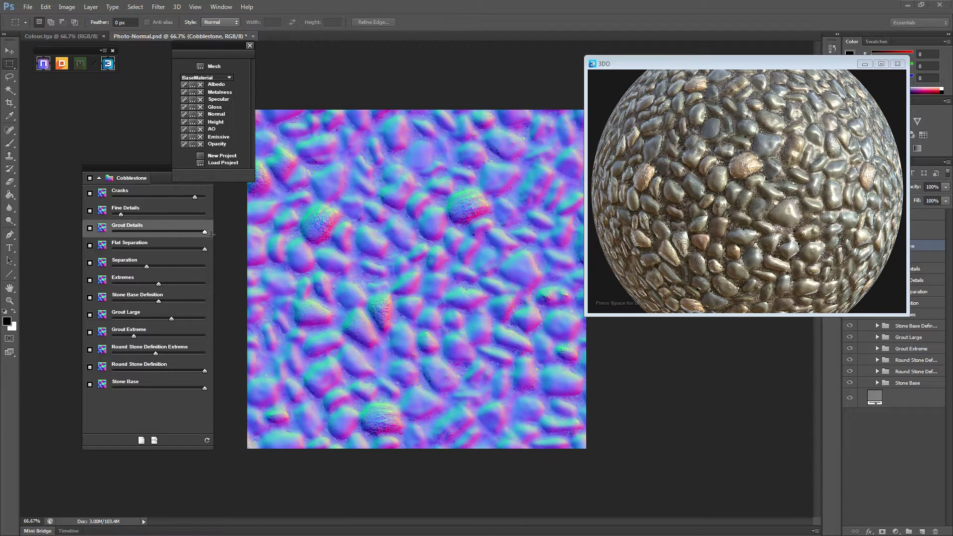
pyautogui.moveTo(153, 249); pyautogui.dragTo(163, 266)
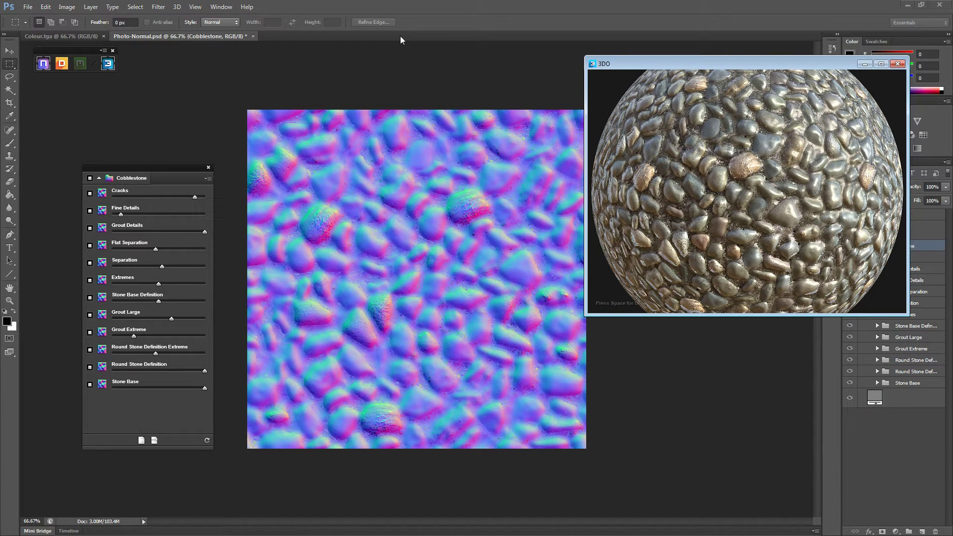
pyautogui.click(298, 149)
pyautogui.moveTo(315, 158); pyautogui.dragTo(326, 170)
pyautogui.click(369, 82)
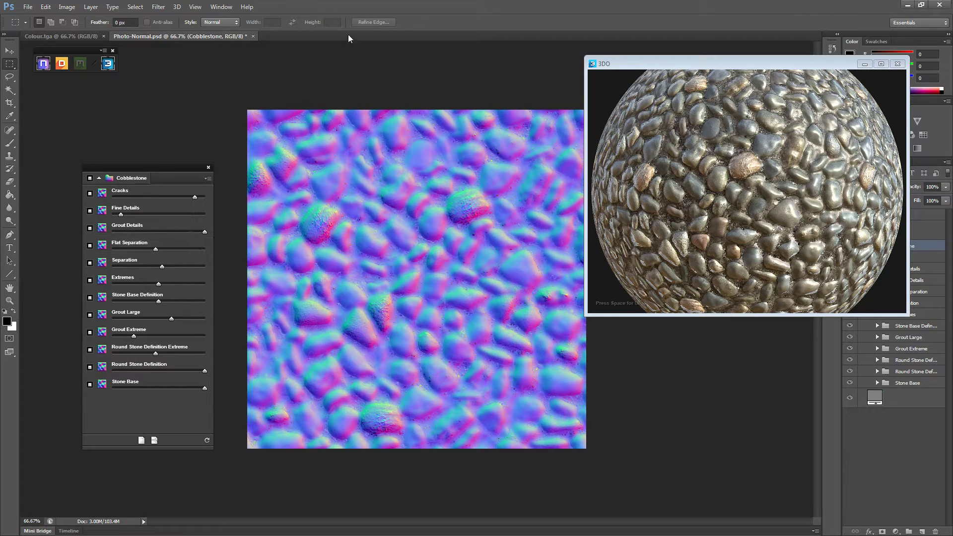
pyautogui.moveTo(159, 249); pyautogui.dragTo(170, 250)
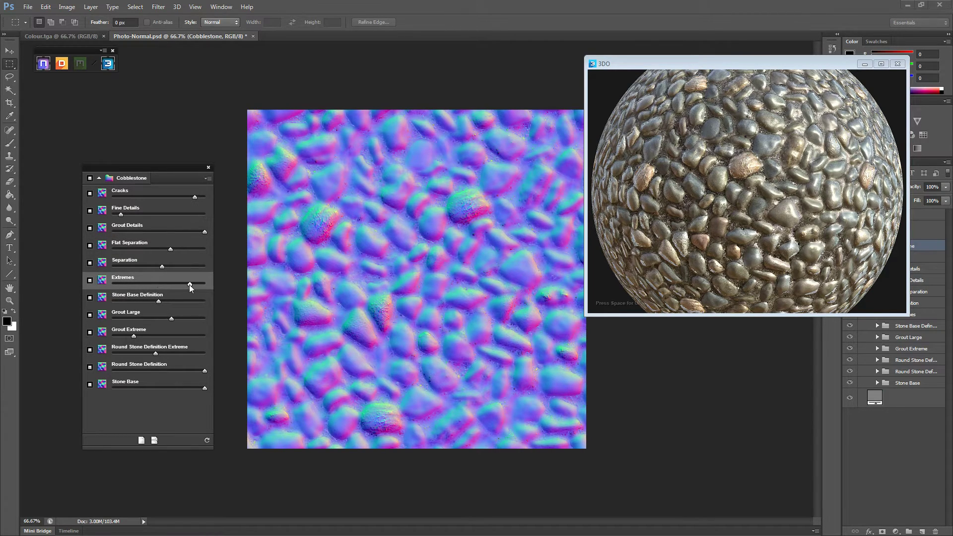
# Raise Extremes, Stone Base Definition, Grout Large, Grout Extreme and Round Stone Definition Extreme close to maximum, and lower Round Stone Definition slightly.
pyautogui.moveTo(159, 299); pyautogui.dragTo(189, 299)
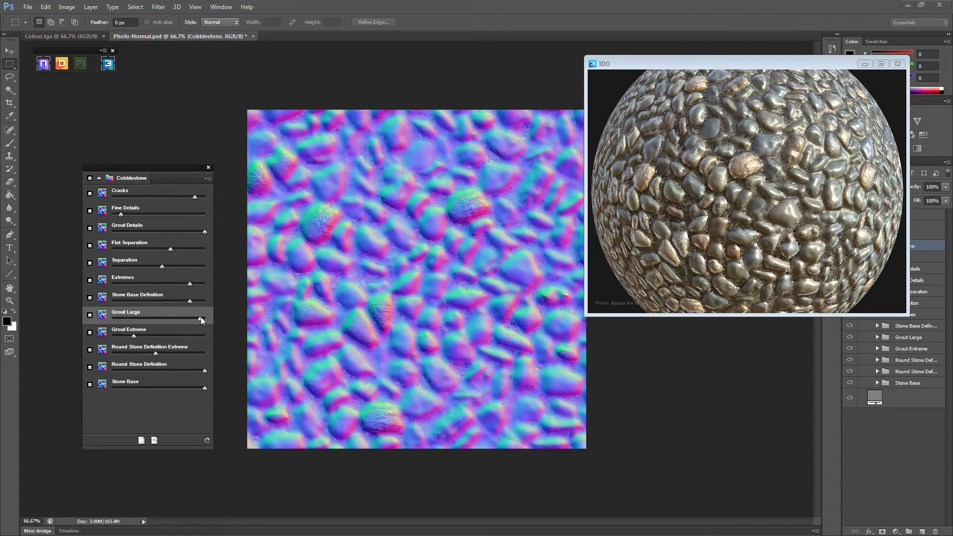
pyautogui.moveTo(201, 318); pyautogui.dragTo(195, 319)
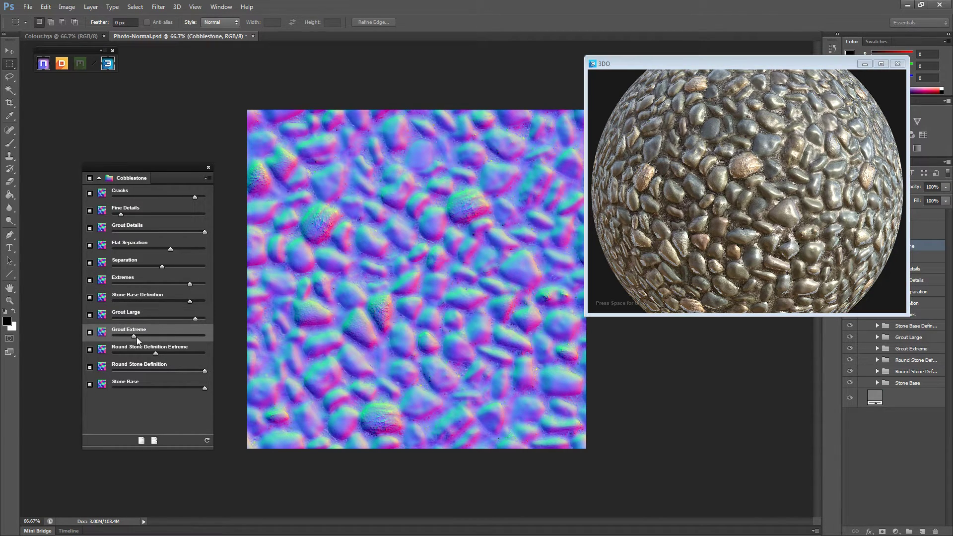
pyautogui.moveTo(136, 337); pyautogui.dragTo(173, 335)
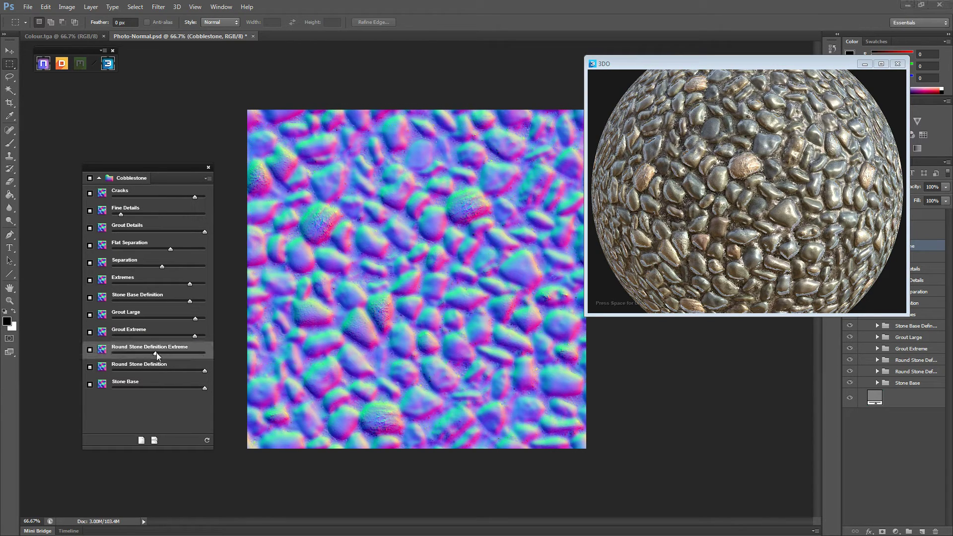
pyautogui.moveTo(155, 353); pyautogui.dragTo(201, 354)
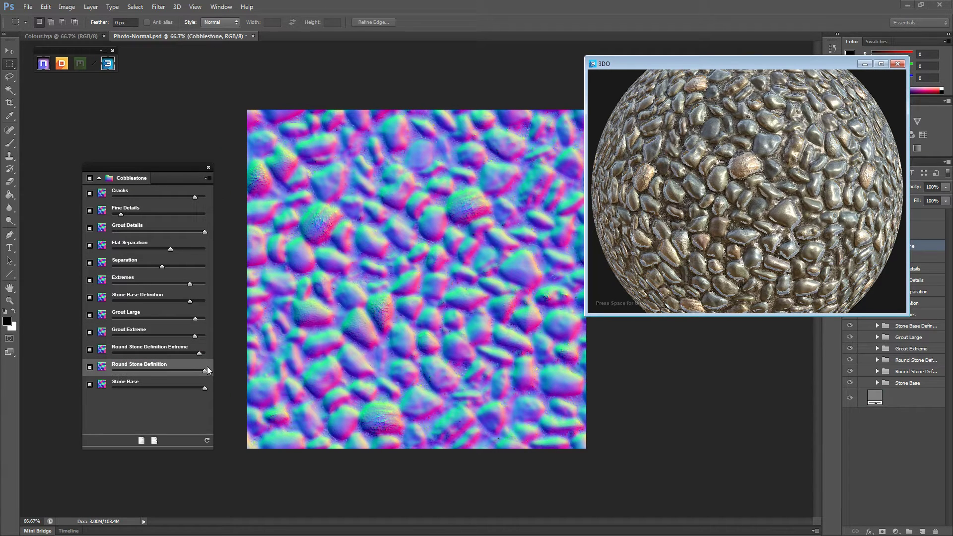
pyautogui.moveTo(207, 370); pyautogui.dragTo(203, 370)
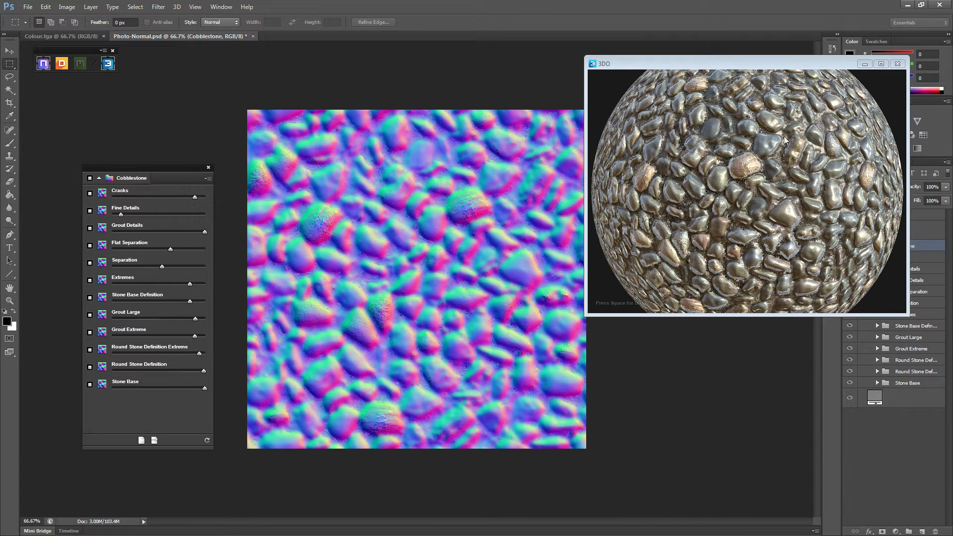
# Generate a Specular map from the Photo-Normal.psd active document with the NDO Map Converter, keeping it tileable.
pyautogui.click(727, 193)
pyautogui.scroll(5, 727, 193)
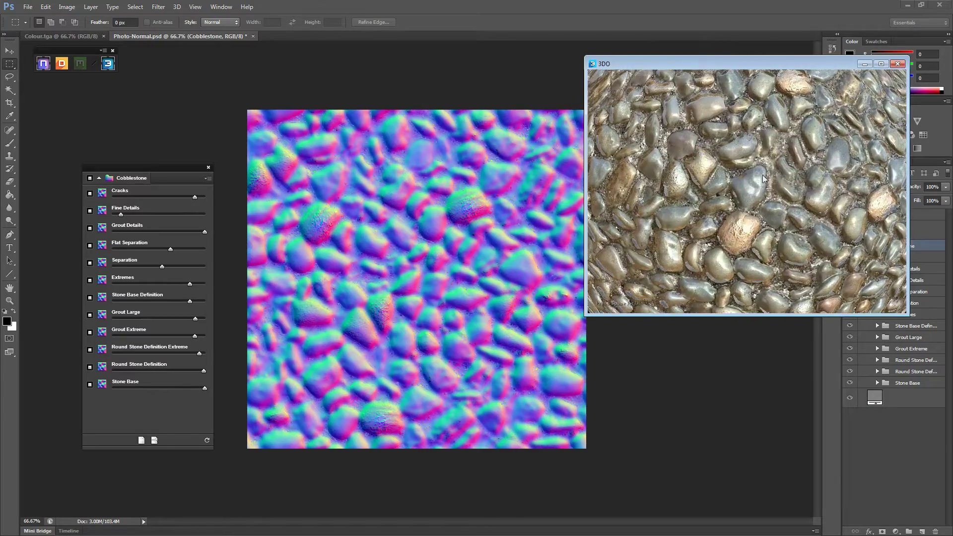
pyautogui.moveTo(762, 178); pyautogui.dragTo(773, 165)
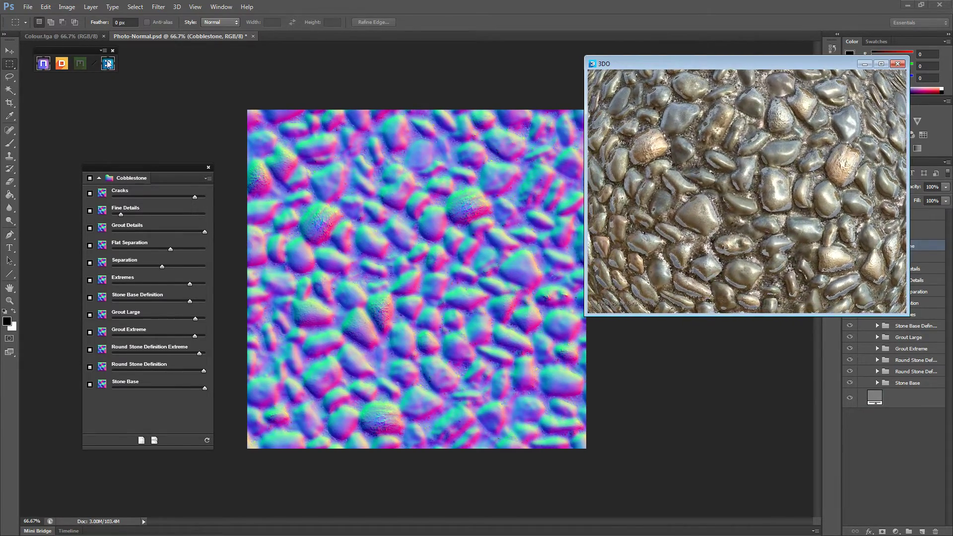
pyautogui.click(75, 35)
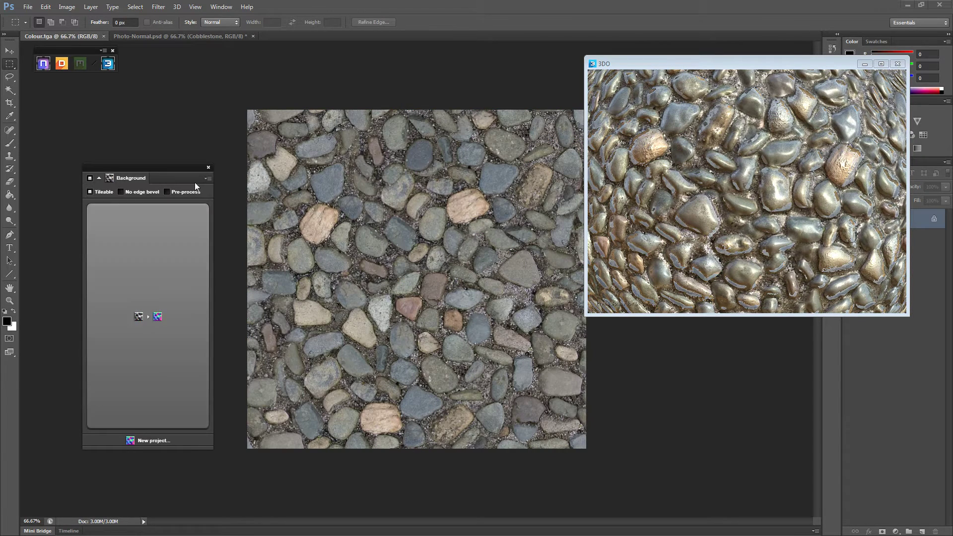
pyautogui.click(207, 178)
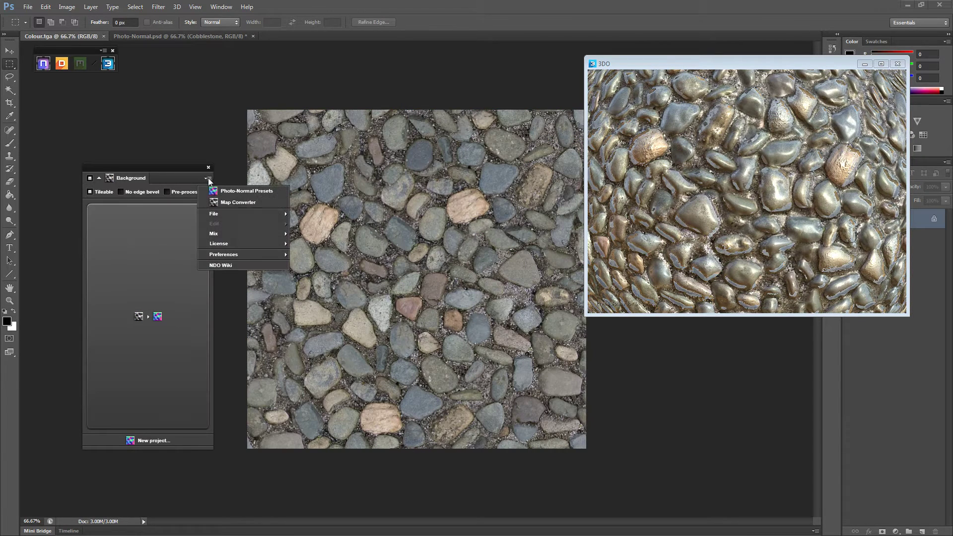
pyautogui.click(168, 37)
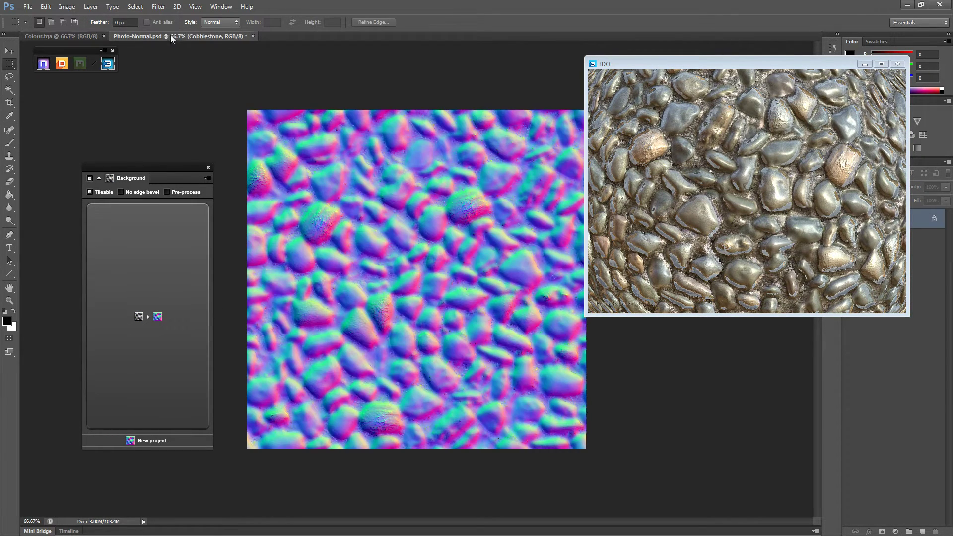
pyautogui.click(208, 178)
pyautogui.click(225, 203)
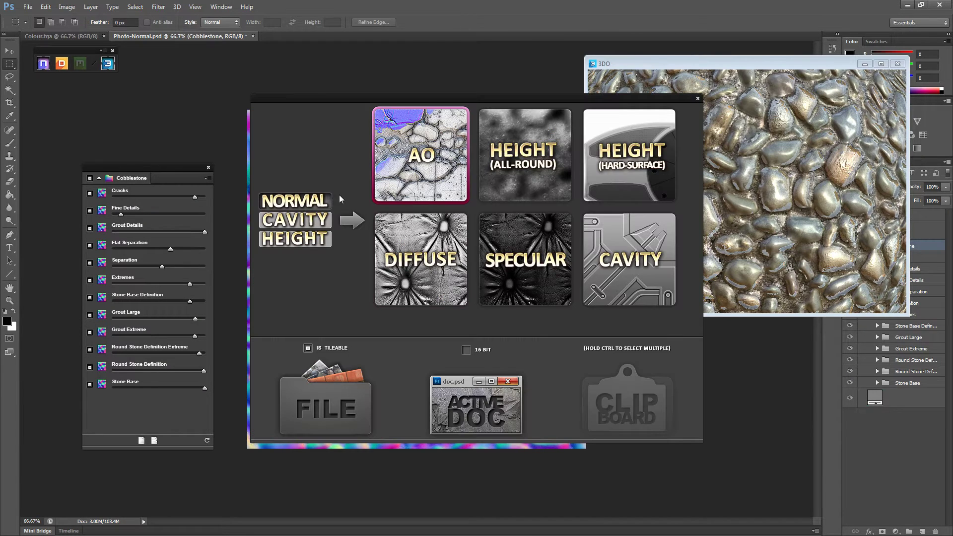
pyautogui.click(509, 265)
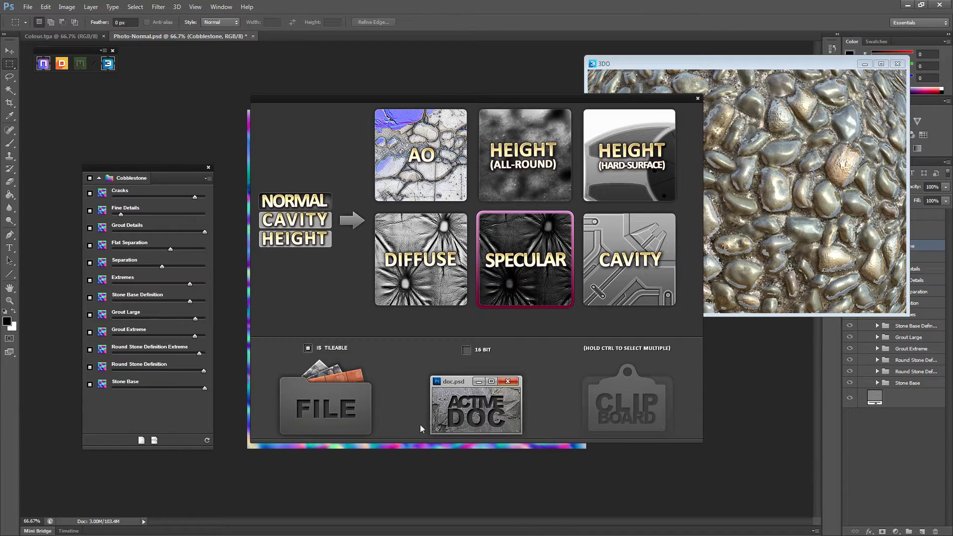
pyautogui.click(475, 405)
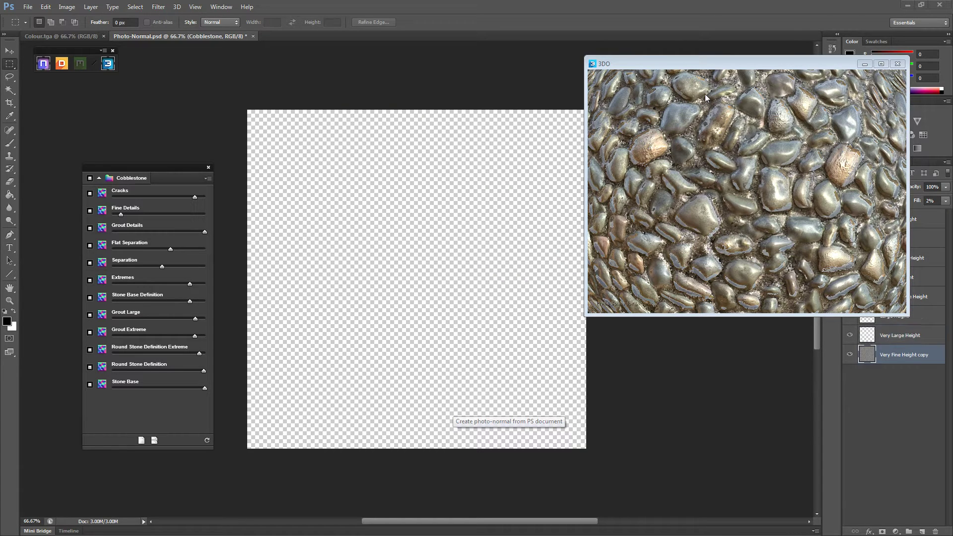
# Open the 3DO custom loader and reposition it above the Specular settings.
pyautogui.moveTo(731, 65); pyautogui.dragTo(739, 63)
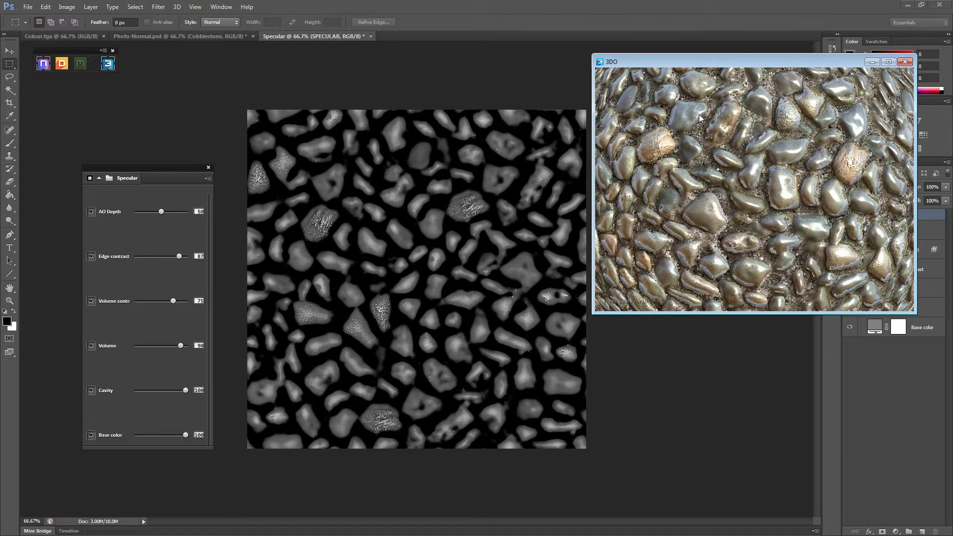
pyautogui.click(103, 50)
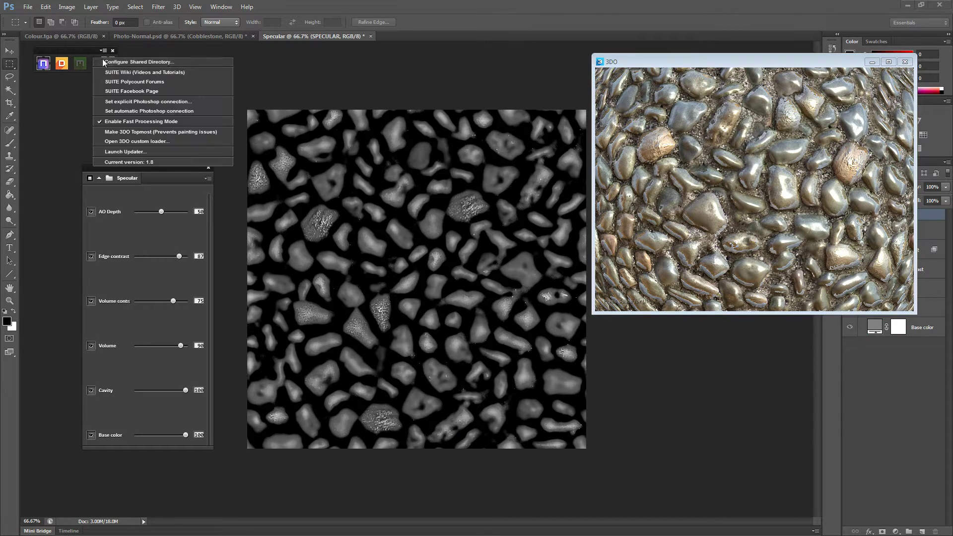
pyautogui.click(116, 141)
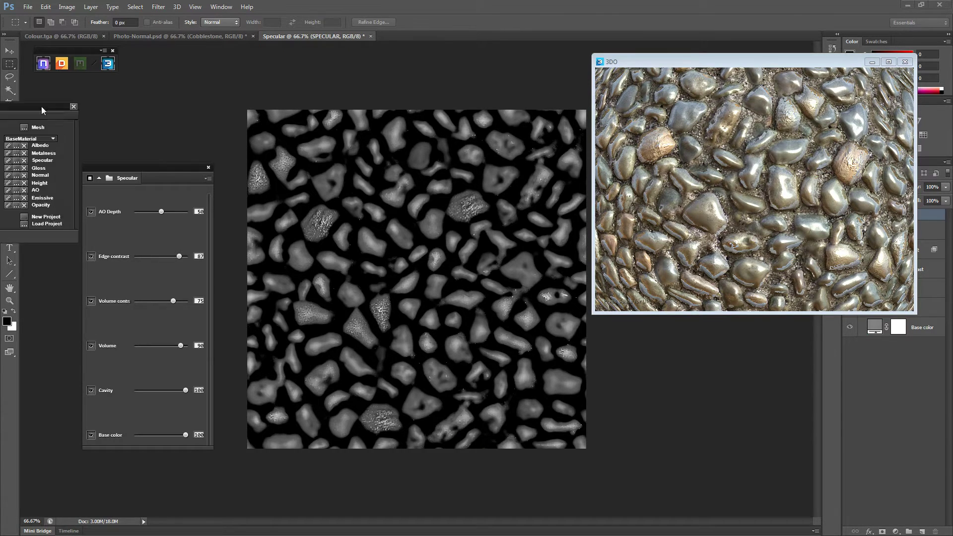
pyautogui.moveTo(41, 107); pyautogui.dragTo(196, 27)
pyautogui.click(103, 50)
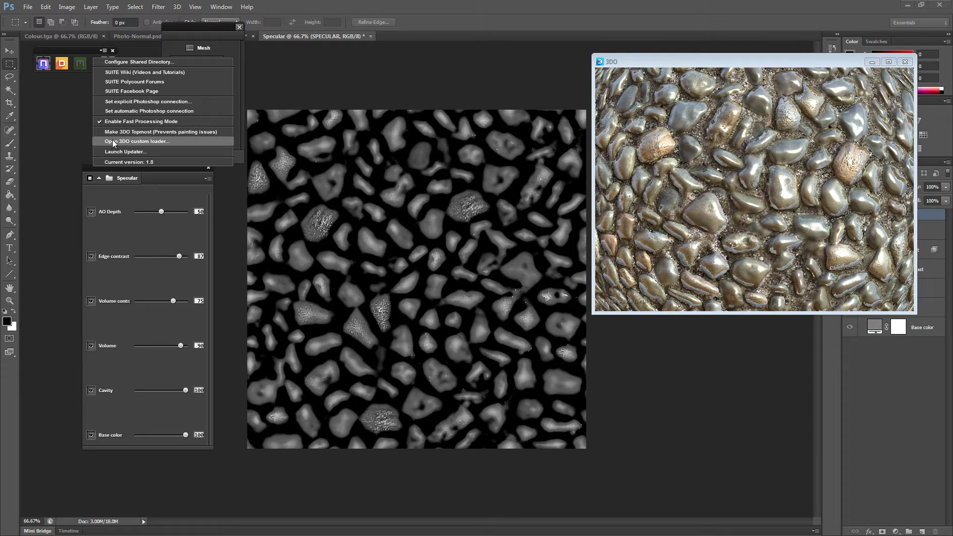
pyautogui.click(204, 28)
pyautogui.moveTo(203, 29); pyautogui.dragTo(167, 15)
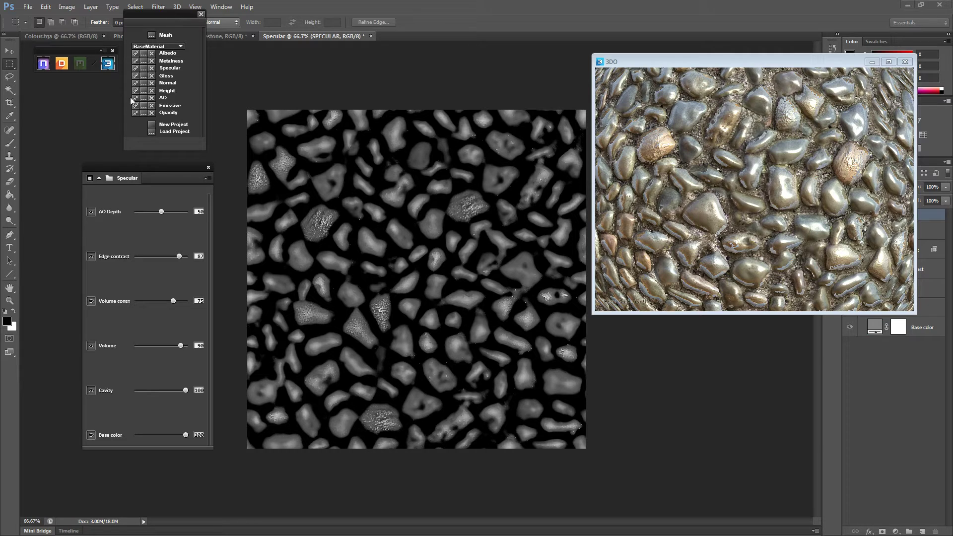
# Assign the active Specular document to the Specular and Gloss slots of BaseMaterial and check the sphere in the preview.
pyautogui.click(135, 76)
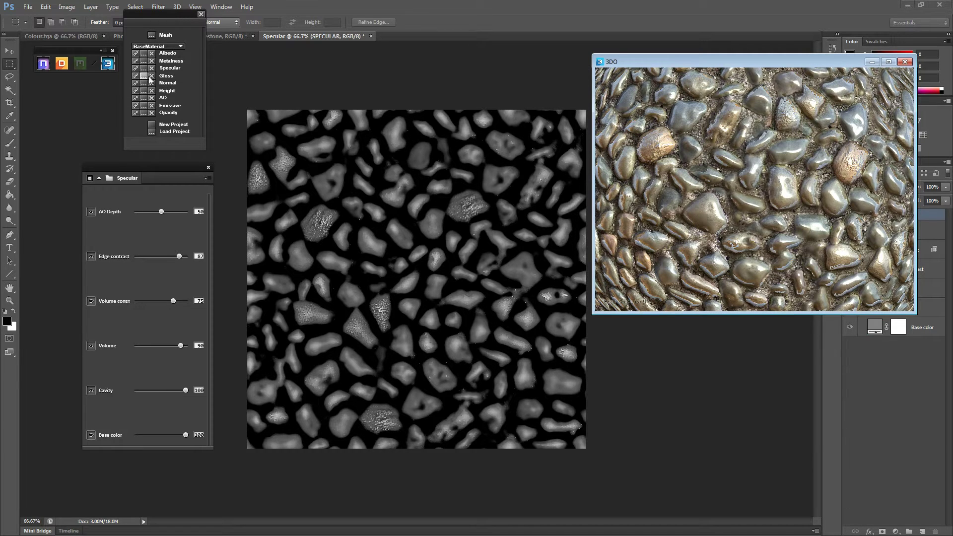
pyautogui.click(152, 76)
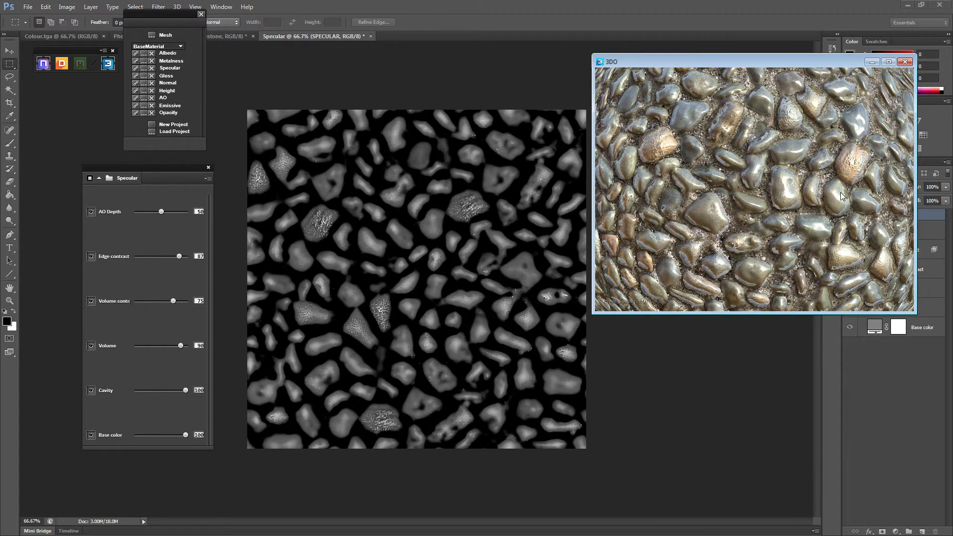
pyautogui.moveTo(660, 179); pyautogui.dragTo(687, 184)
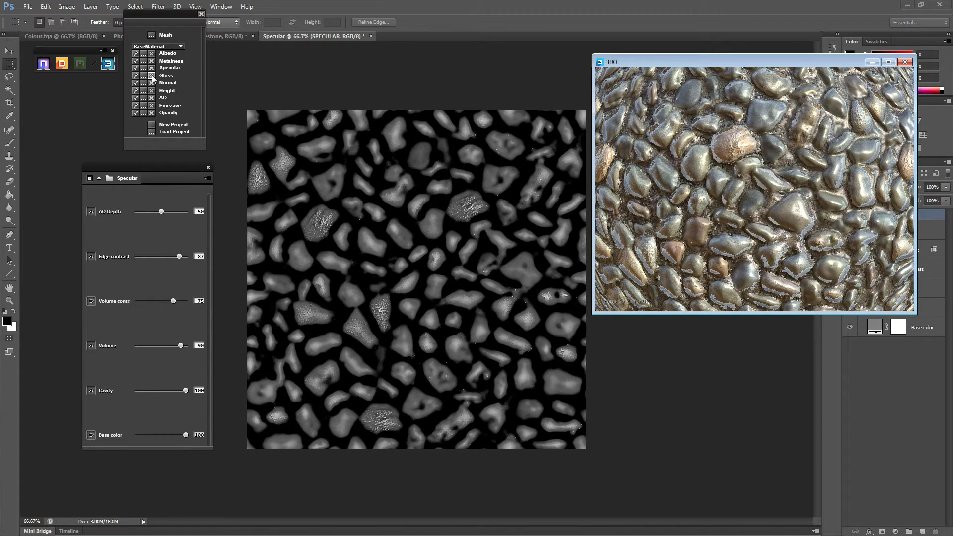
pyautogui.click(135, 68)
pyautogui.moveTo(794, 199); pyautogui.dragTo(709, 173)
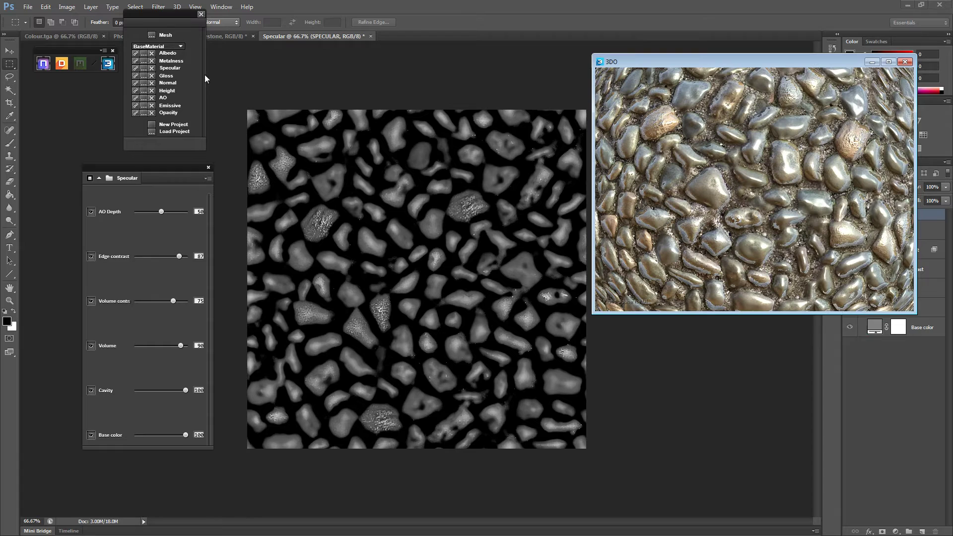
pyautogui.click(135, 76)
pyautogui.moveTo(791, 183); pyautogui.dragTo(715, 241)
pyautogui.scroll(-4, 737, 200)
pyautogui.scroll(3, 715, 241)
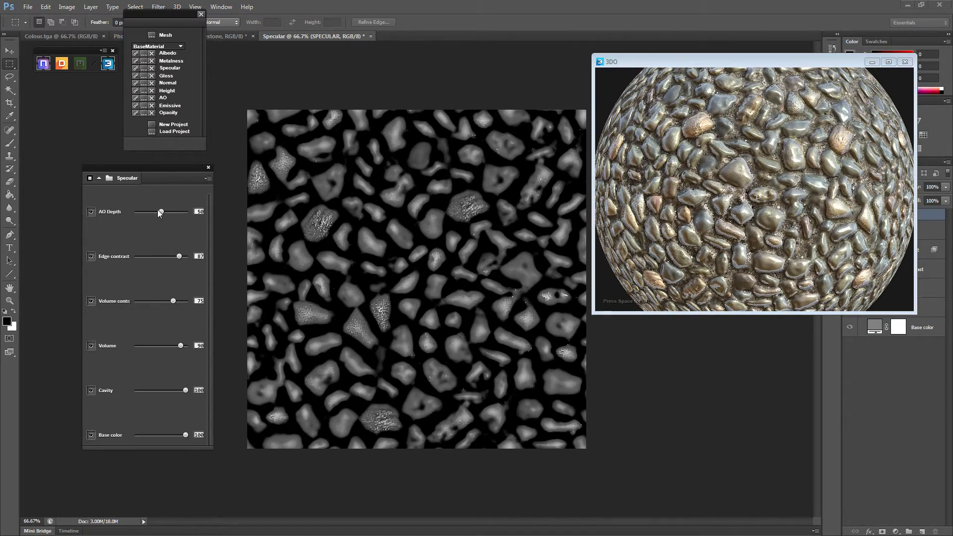
# Set the Specular map's AO Depth to about 60, Edge contrast to the minimum and Volume contrast to 33.
pyautogui.moveTo(161, 212)
pyautogui.mouseDown()
pyautogui.moveTo(176, 210)
pyautogui.moveTo(148, 210)
pyautogui.mouseUp()
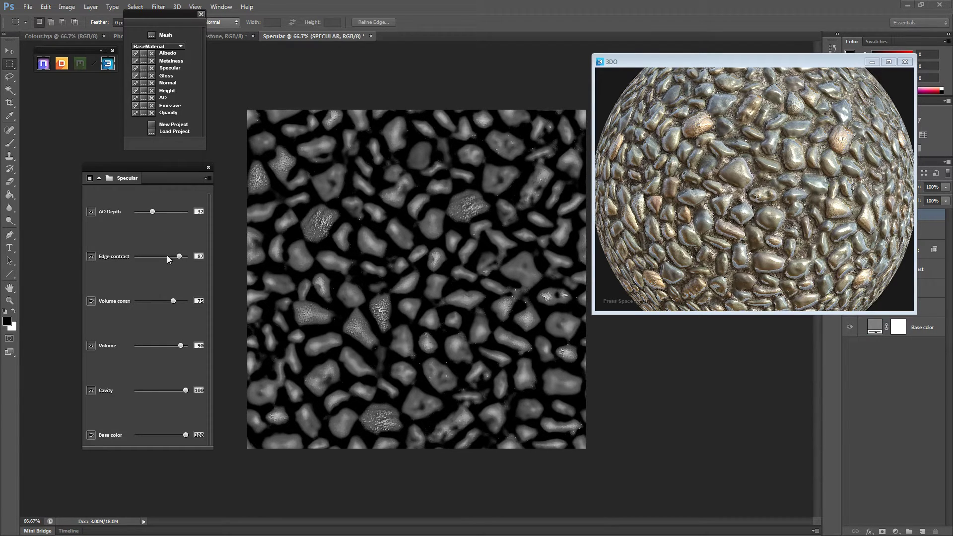
pyautogui.moveTo(376, 172); pyautogui.dragTo(382, 189)
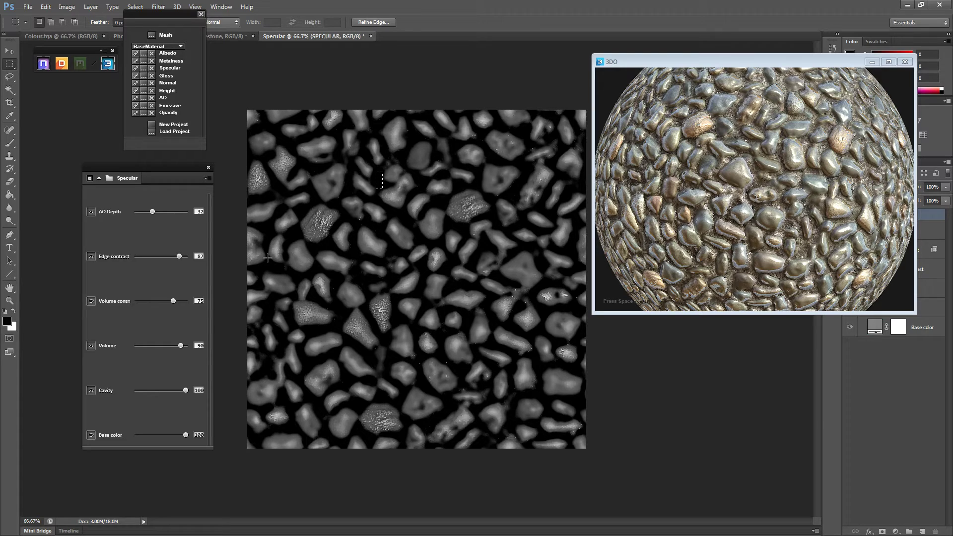
pyautogui.click(350, 178)
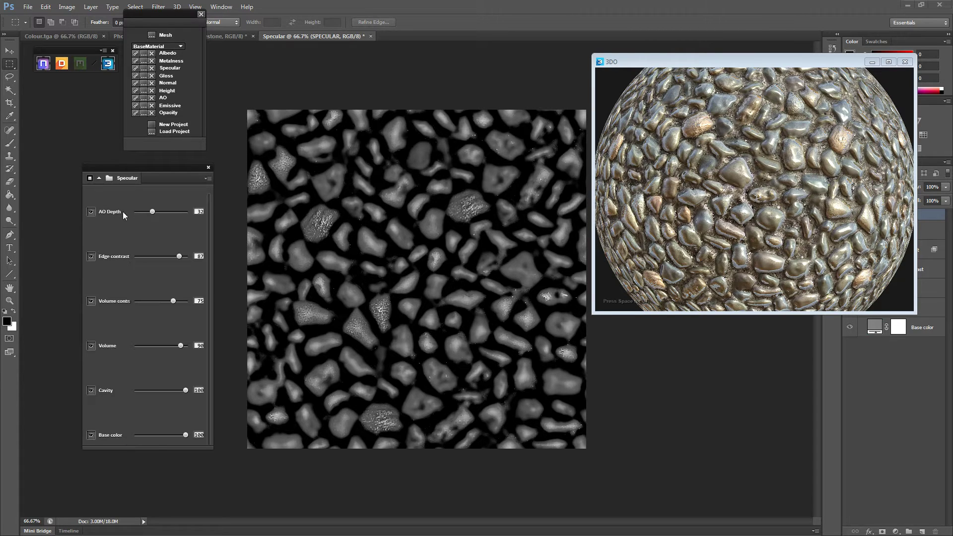
pyautogui.moveTo(180, 255); pyautogui.dragTo(140, 257)
pyautogui.moveTo(152, 212); pyautogui.dragTo(160, 211)
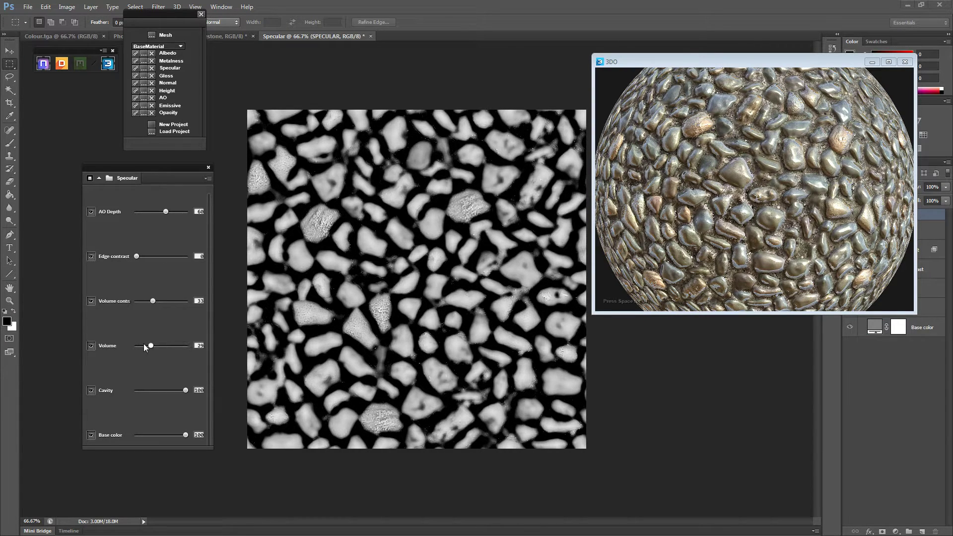
# Set the Specular map's Volume to 100 and Cavity to 26, with Base color at 100.
pyautogui.moveTo(144, 345); pyautogui.dragTo(198, 342)
pyautogui.moveTo(163, 390); pyautogui.dragTo(152, 390)
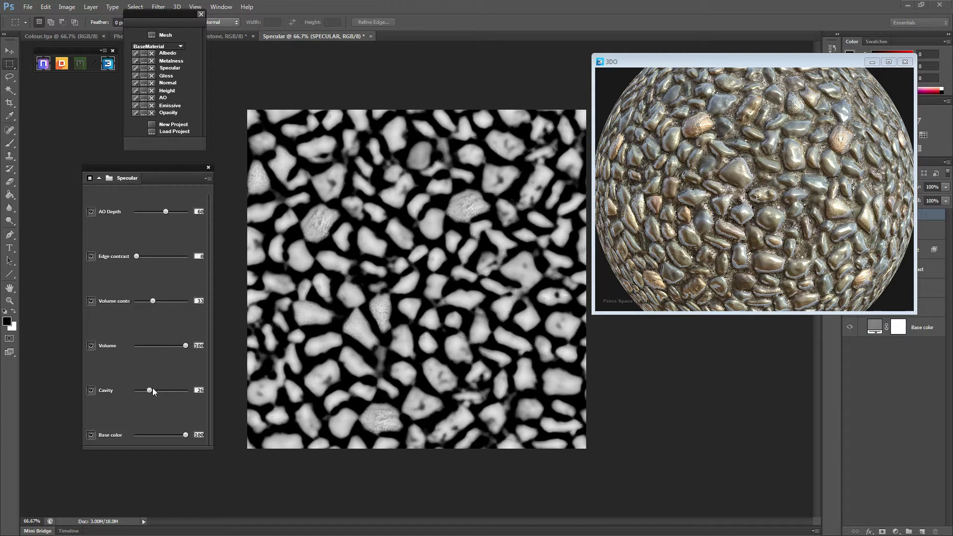
pyautogui.moveTo(186, 435); pyautogui.dragTo(189, 435)
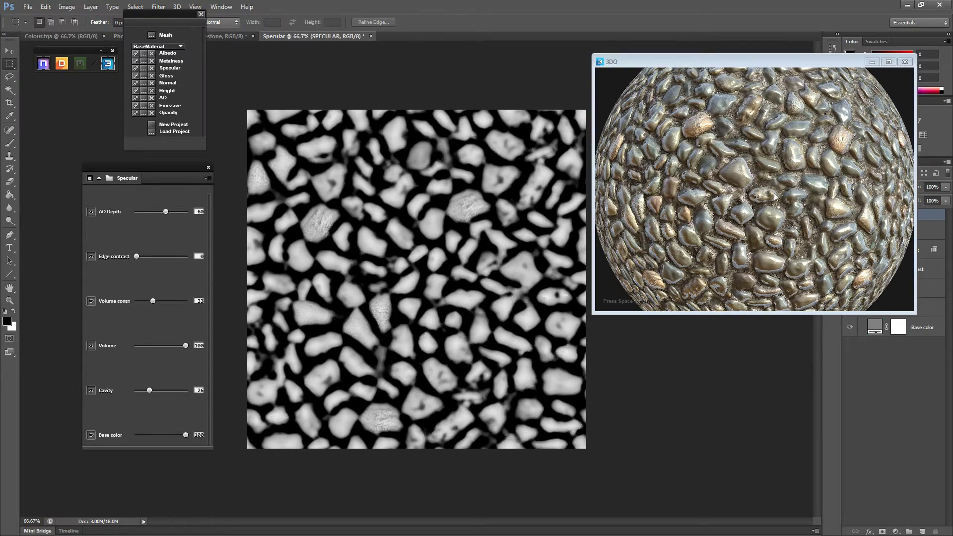
# Move the 3DO preview clear of the layer list and examine the stones' shine up close against the specular map.
pyautogui.moveTo(774, 196); pyautogui.dragTo(761, 231)
pyautogui.scroll(3, 762, 213)
pyautogui.click(436, 168)
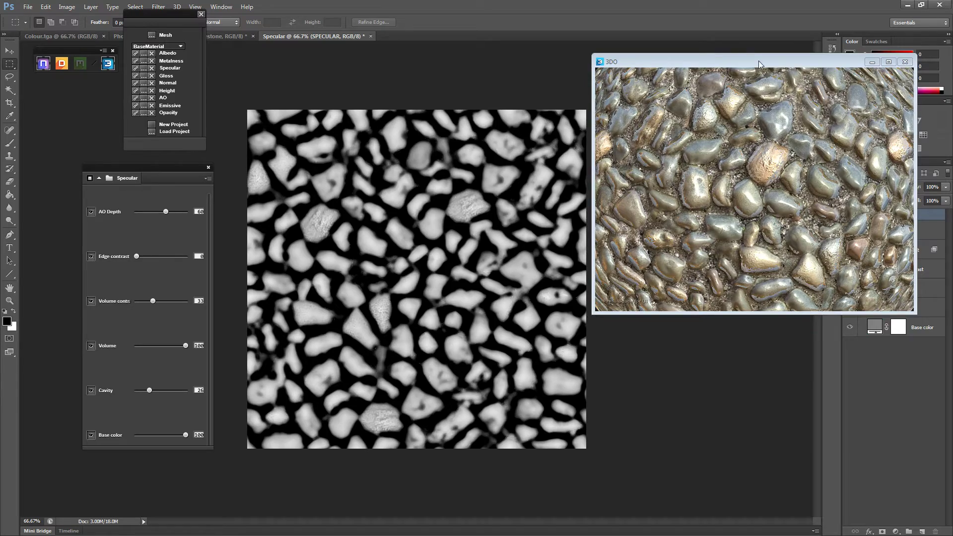
pyautogui.moveTo(759, 63); pyautogui.dragTo(577, 87)
pyautogui.moveTo(550, 260); pyautogui.dragTo(417, 237)
pyautogui.click(322, 179)
pyautogui.moveTo(317, 175); pyautogui.dragTo(338, 194)
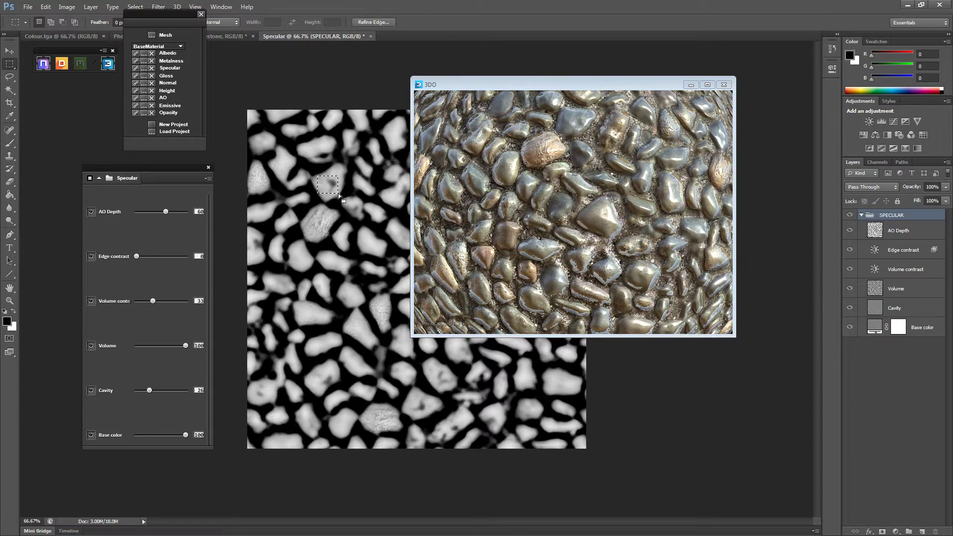
pyautogui.hotkey('ctrl', 'd')
pyautogui.moveTo(514, 228); pyautogui.dragTo(539, 209)
pyautogui.click(353, 91)
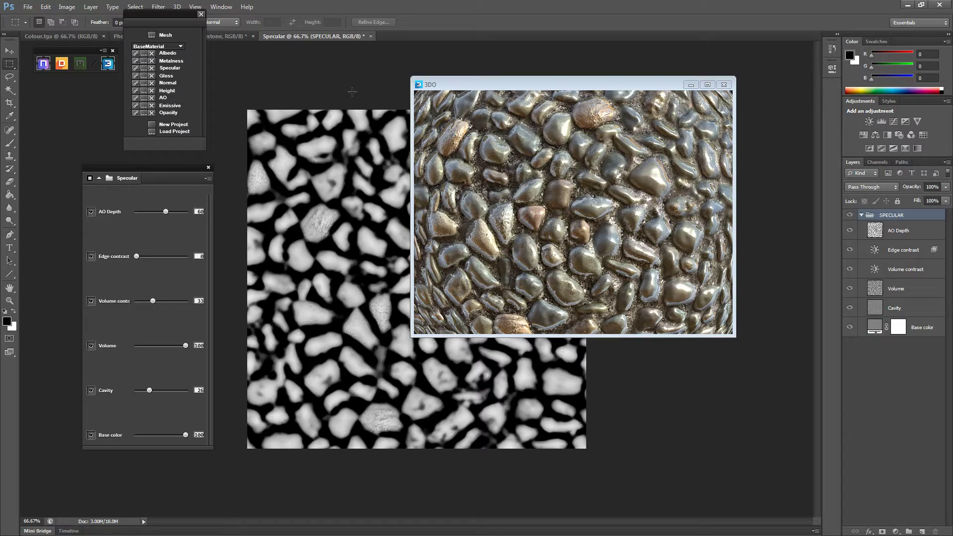
# Examine the whole cobblestone sphere from afar and the highlights on individual stones at close range.
pyautogui.click(515, 208)
pyautogui.scroll(-5, 560, 181)
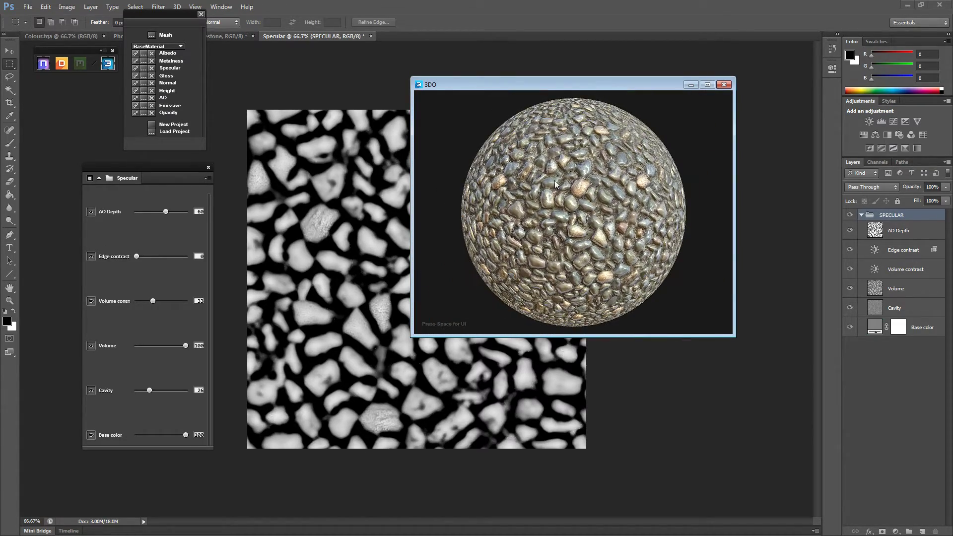
pyautogui.click(345, 100)
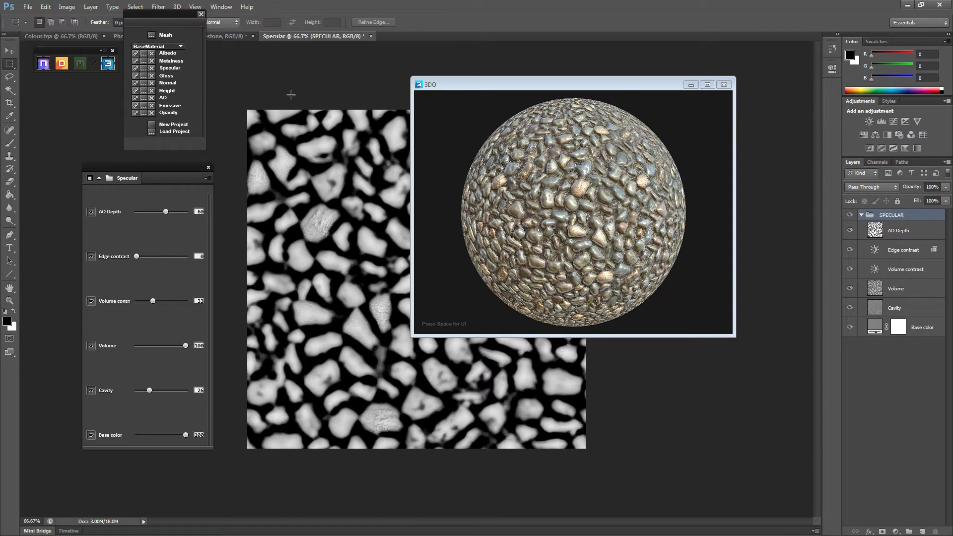
pyautogui.click(588, 216)
pyautogui.scroll(5, 588, 216)
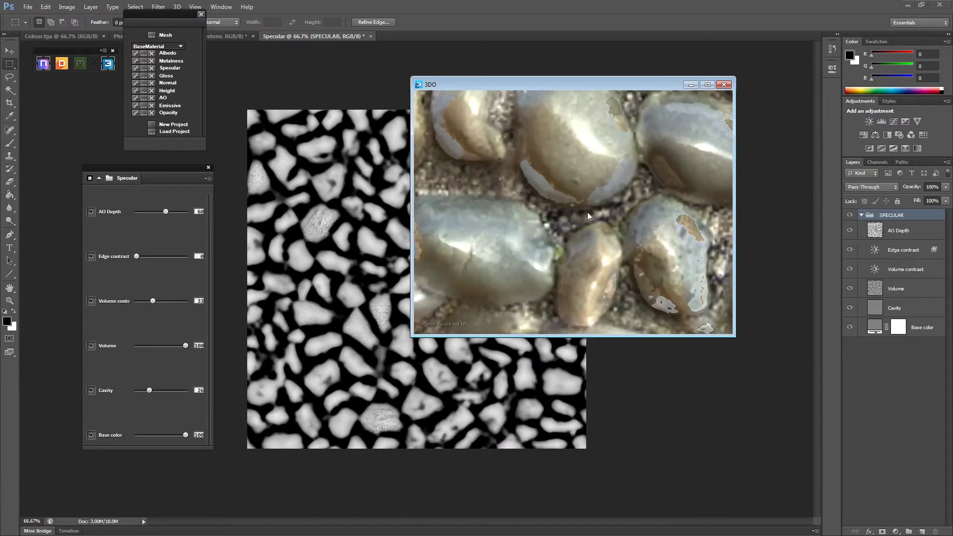
pyautogui.moveTo(587, 216); pyautogui.dragTo(640, 170)
pyautogui.scroll(-5, 620, 221)
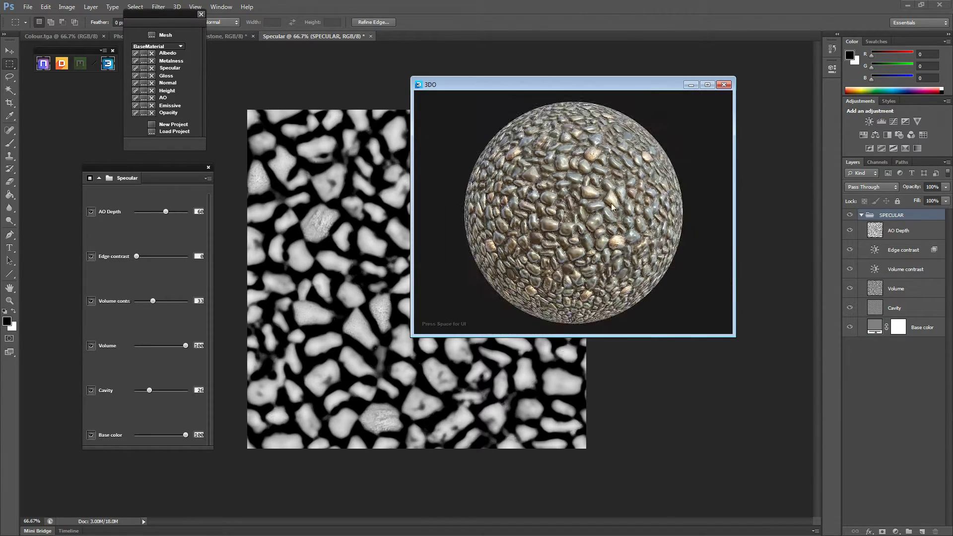
pyautogui.scroll(-1, 611, 203)
pyautogui.moveTo(611, 203); pyautogui.dragTo(595, 230)
# Generate an ambient occlusion map from the active cobblestone normal map document with the Map Converter, keeping it tileable.
pyautogui.moveTo(163, 14); pyautogui.dragTo(158, 35)
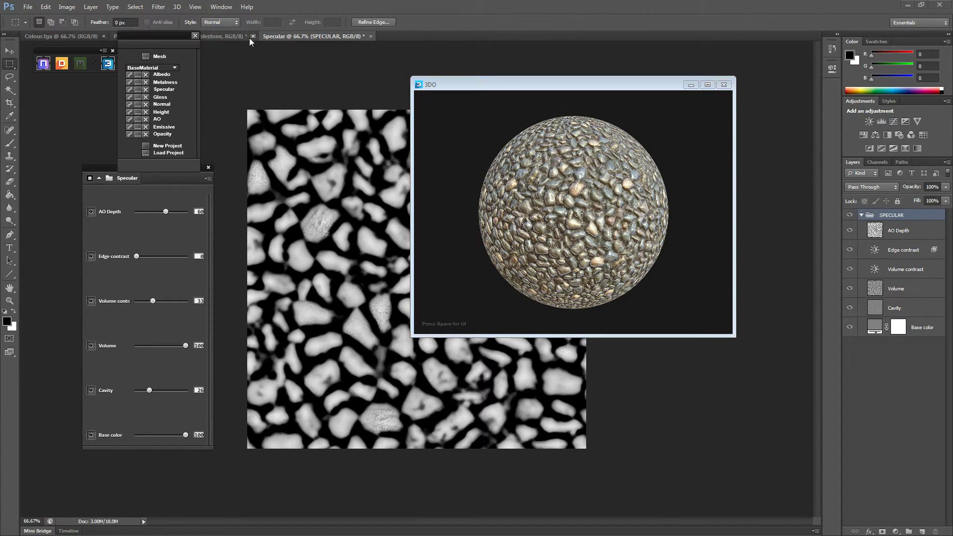
pyautogui.click(238, 38)
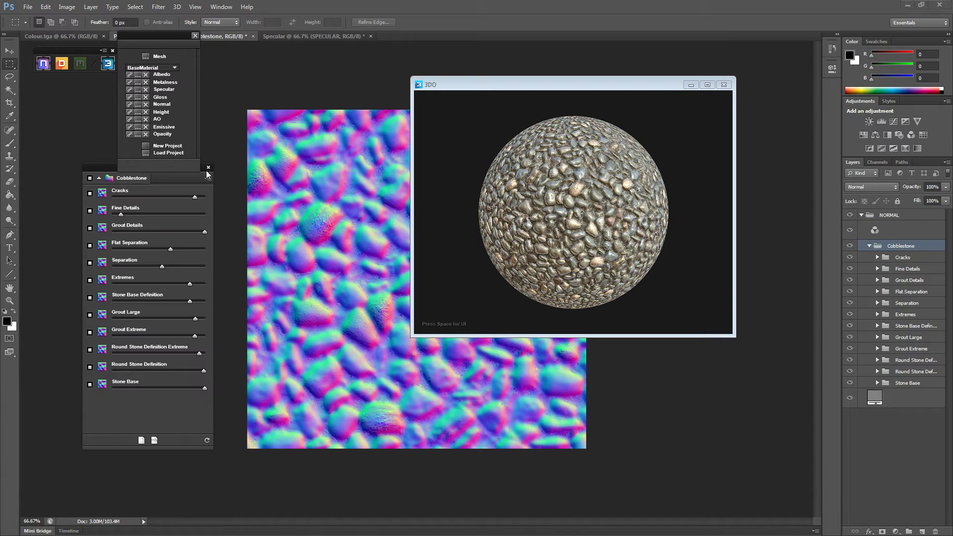
pyautogui.moveTo(196, 168); pyautogui.dragTo(198, 192)
pyautogui.click(209, 204)
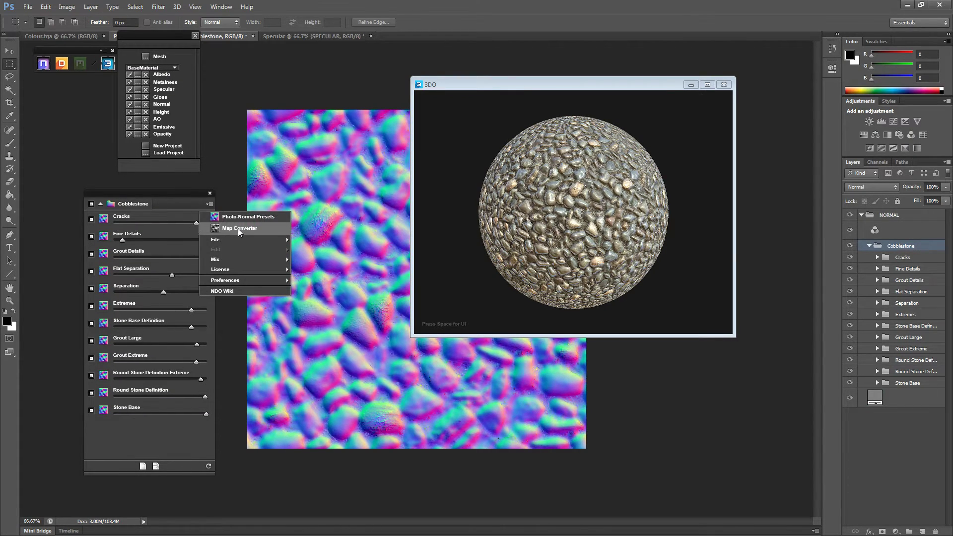
pyautogui.click(237, 229)
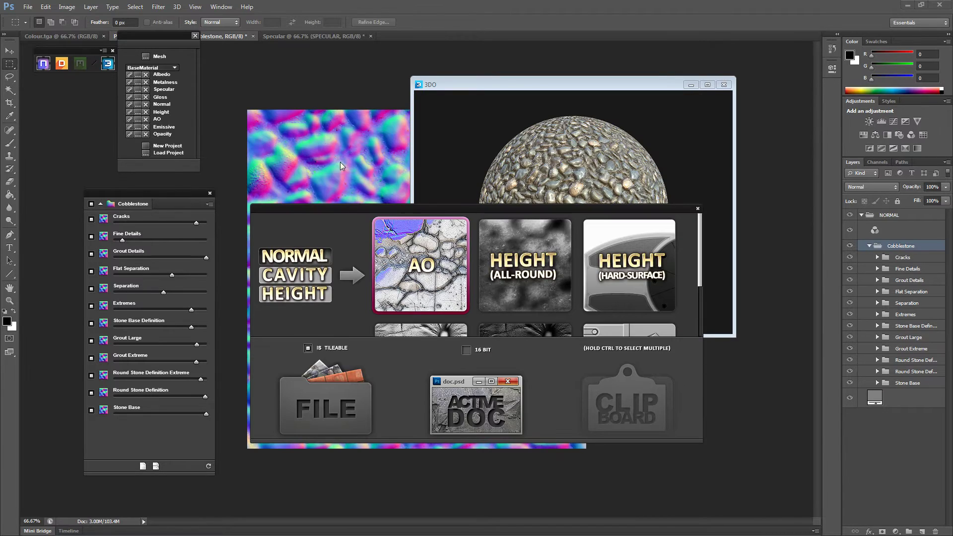
pyautogui.moveTo(346, 204); pyautogui.dragTo(347, 93)
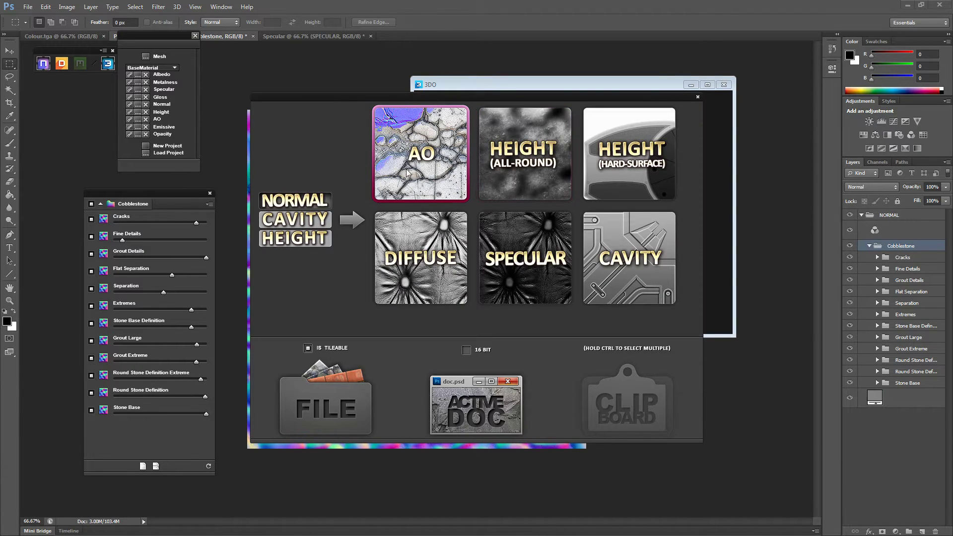
pyautogui.click(477, 412)
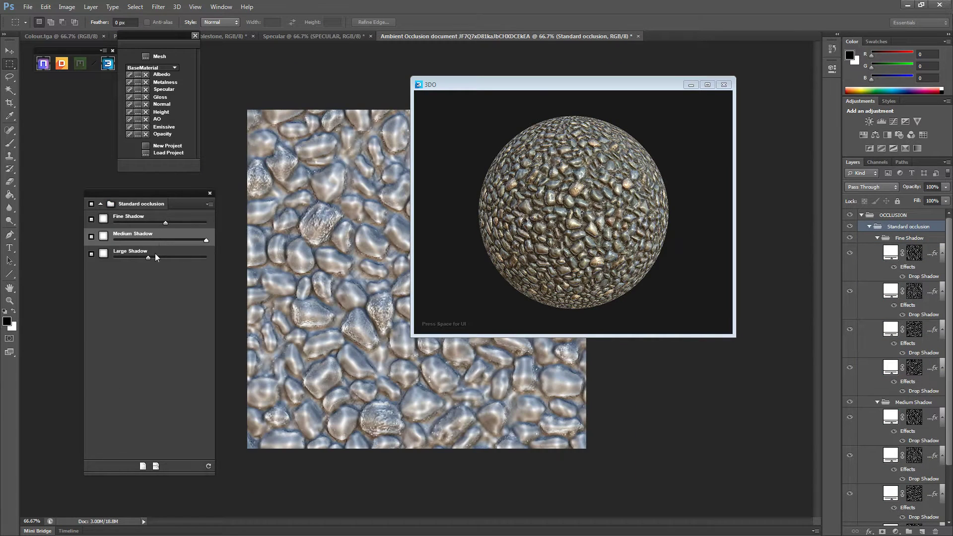
# Set the occlusion map's Large Shadow to the maximum and Fine Shadow to the minimum, and move the 3DO preview off the map.
pyautogui.moveTo(153, 258); pyautogui.dragTo(200, 257)
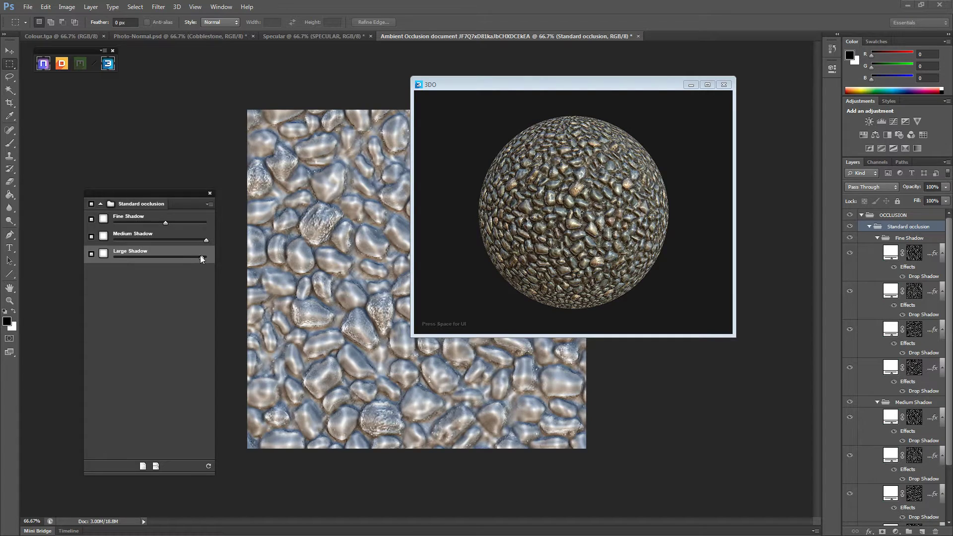
pyautogui.moveTo(165, 224); pyautogui.dragTo(95, 219)
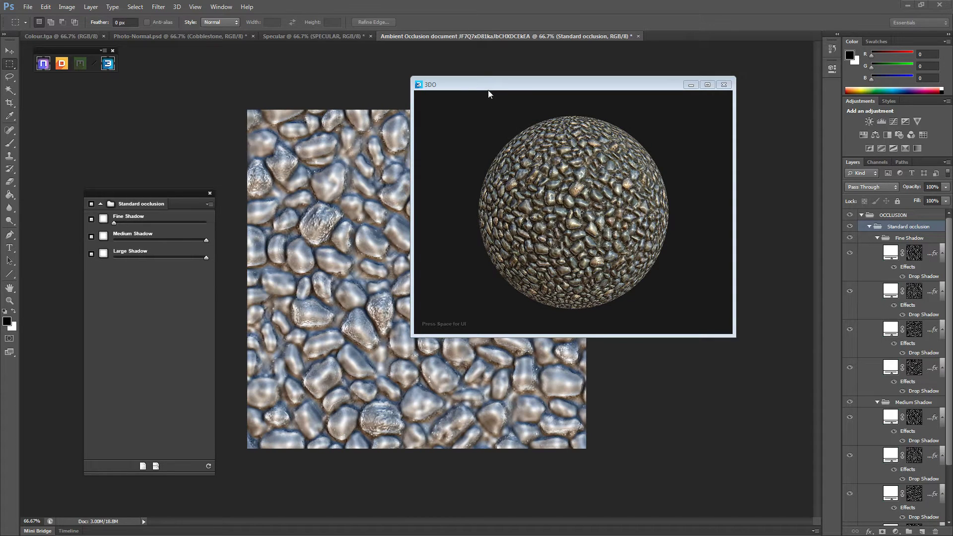
pyautogui.moveTo(489, 93); pyautogui.dragTo(604, 79)
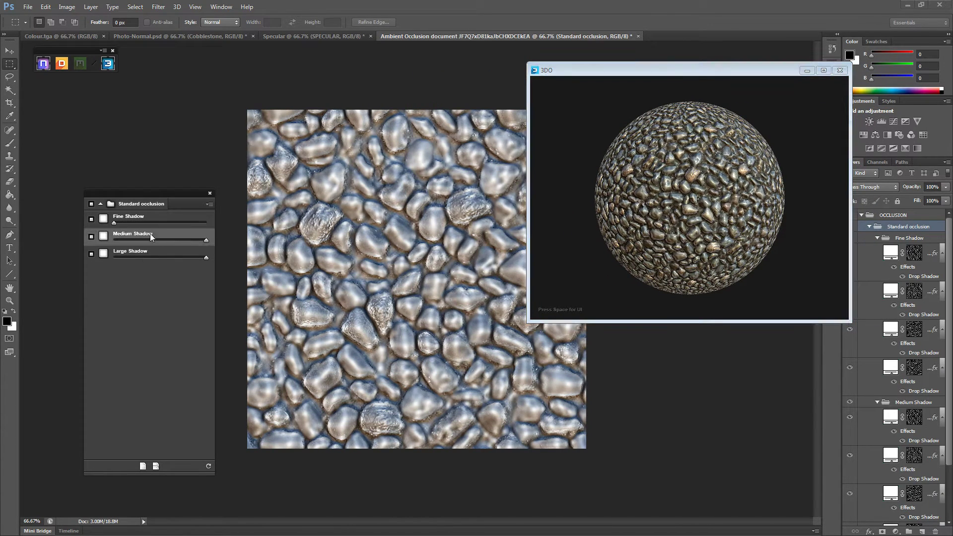
# Set the Medium Shadow's Size to 10 and Softness to 14, and return to the occlusion layer list.
pyautogui.click(104, 240)
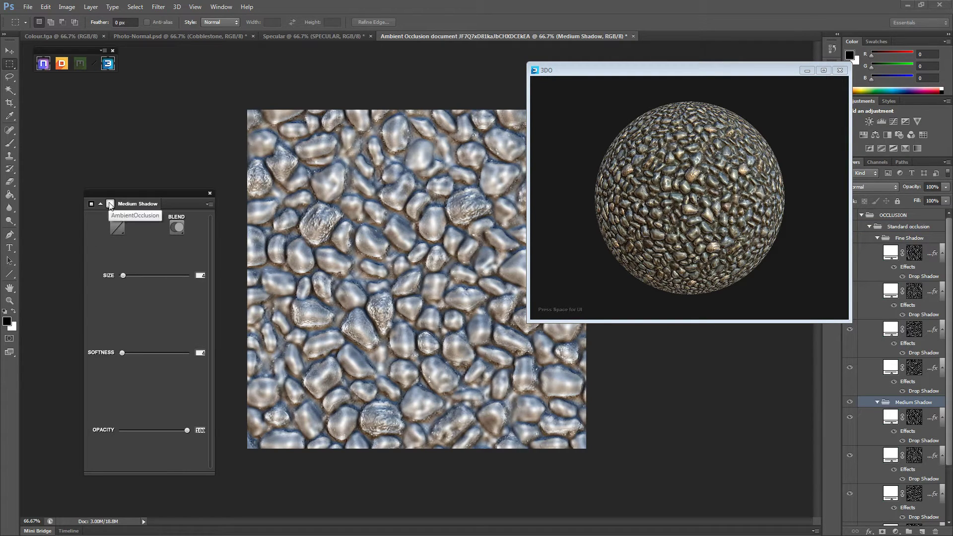
pyautogui.click(126, 275)
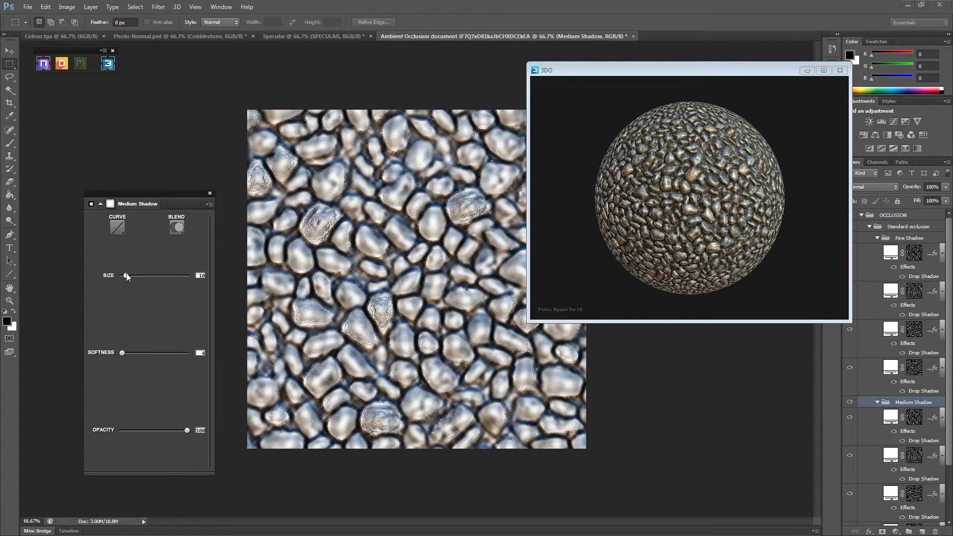
pyautogui.click(125, 352)
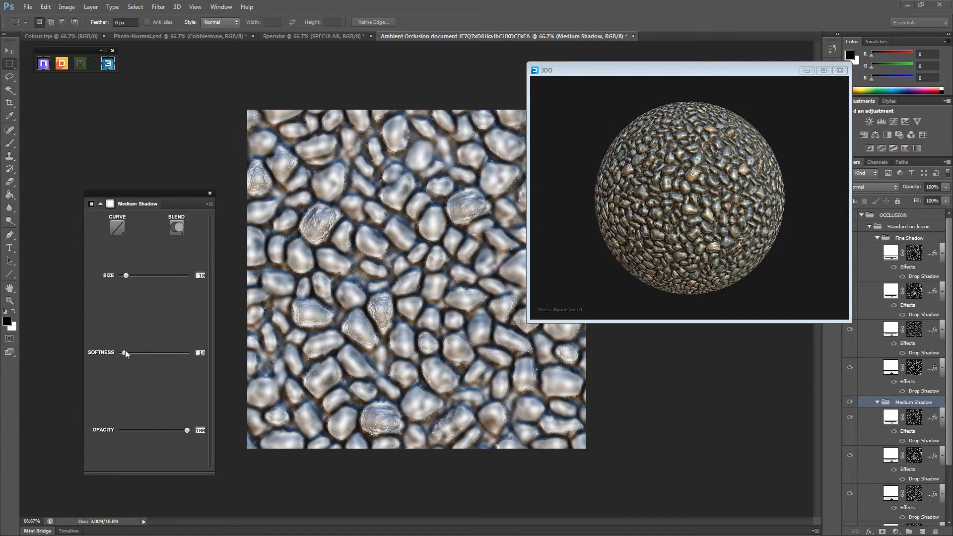
pyautogui.click(100, 206)
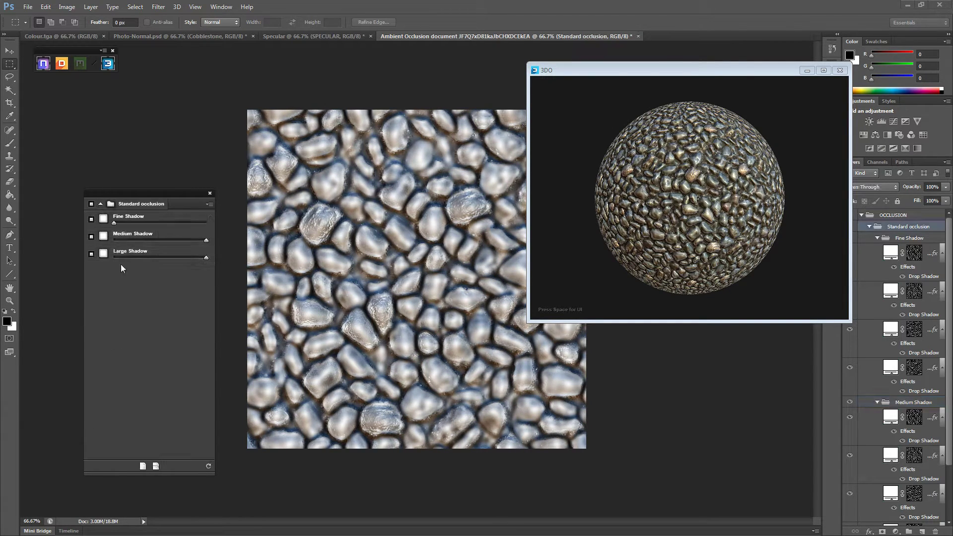
# Set the Large Shadow's Size to 7 and Softness to 10, comparing it at zero opacity before restoring Opacity to 100.
pyautogui.click(101, 253)
pyautogui.click(126, 275)
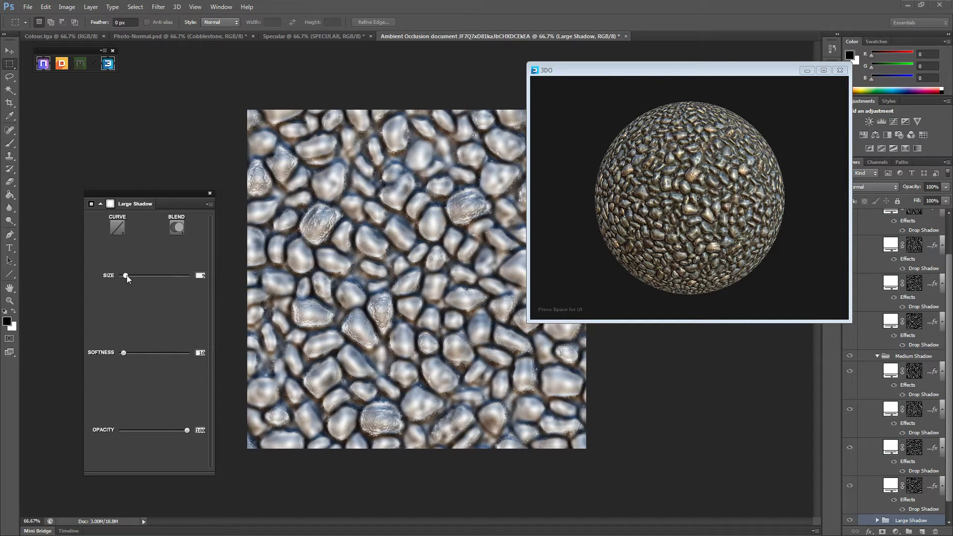
pyautogui.moveTo(129, 275); pyautogui.dragTo(127, 276)
pyautogui.moveTo(123, 353); pyautogui.dragTo(129, 353)
pyautogui.moveTo(127, 275)
pyautogui.mouseDown()
pyautogui.moveTo(114, 275)
pyautogui.moveTo(125, 275)
pyautogui.mouseUp()
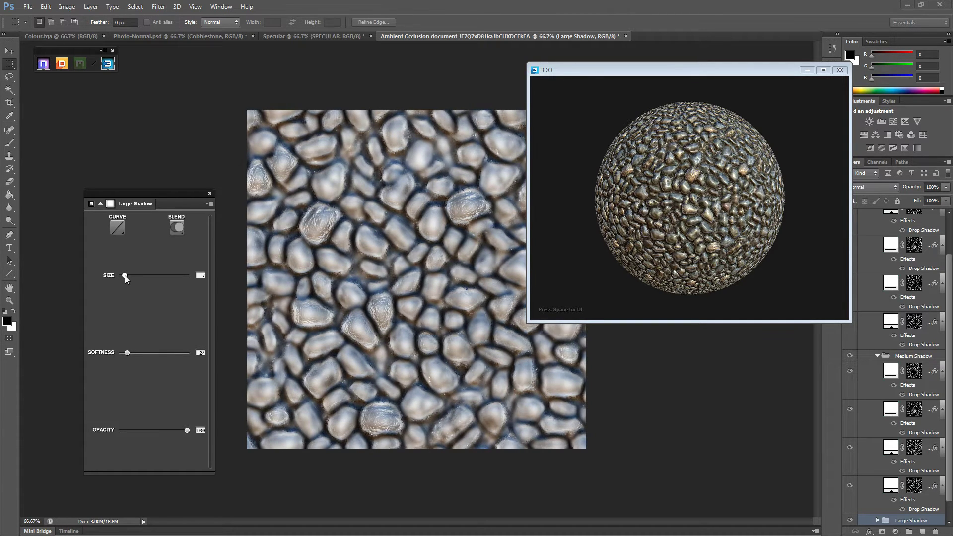
pyautogui.moveTo(127, 353); pyautogui.dragTo(123, 354)
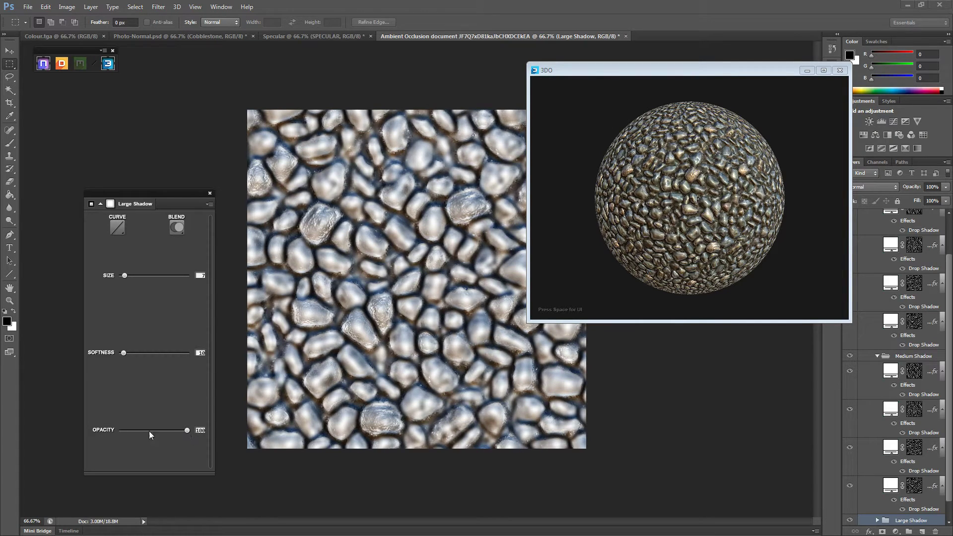
pyautogui.moveTo(122, 426); pyautogui.dragTo(114, 425)
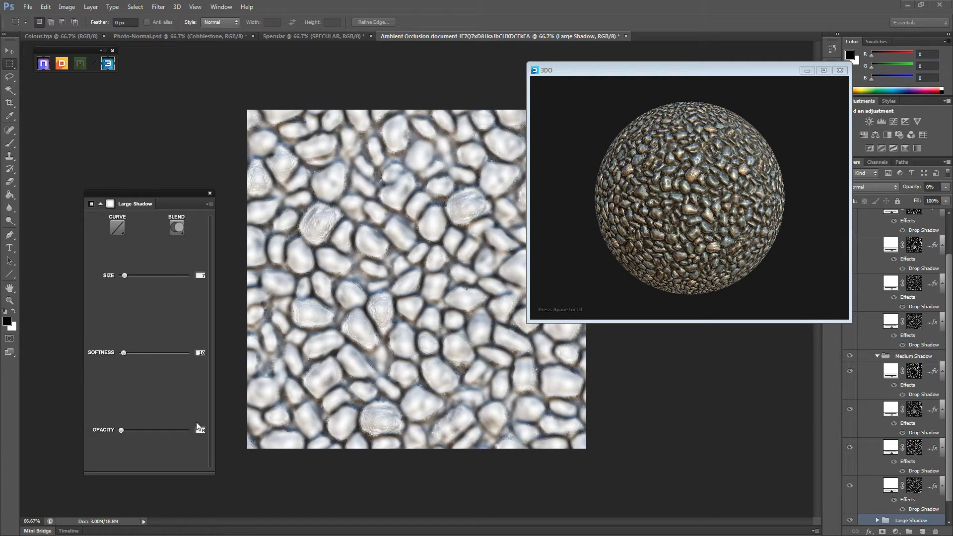
pyautogui.moveTo(121, 430); pyautogui.dragTo(192, 429)
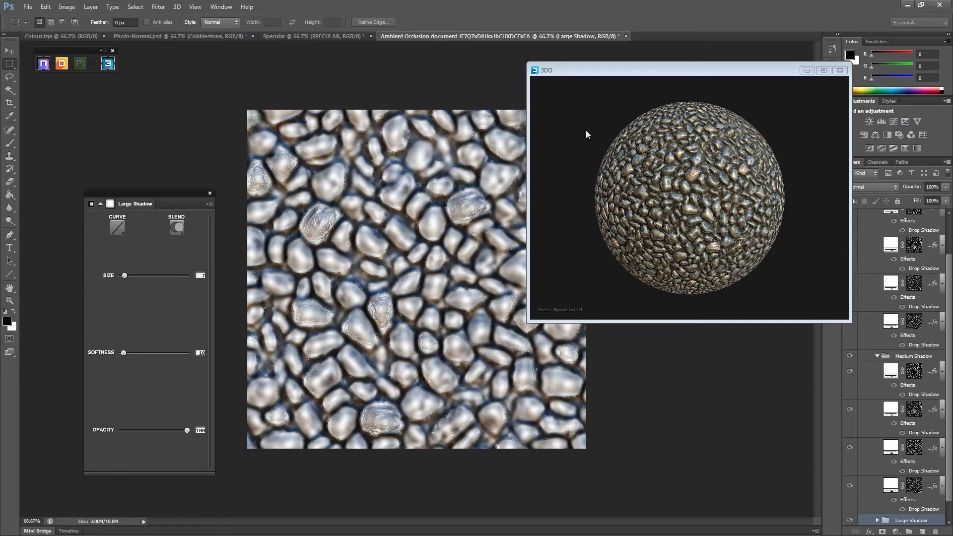
# Open the 3DO custom loader and assign the occlusion document as the BaseMaterial's AO map.
pyautogui.click(106, 51)
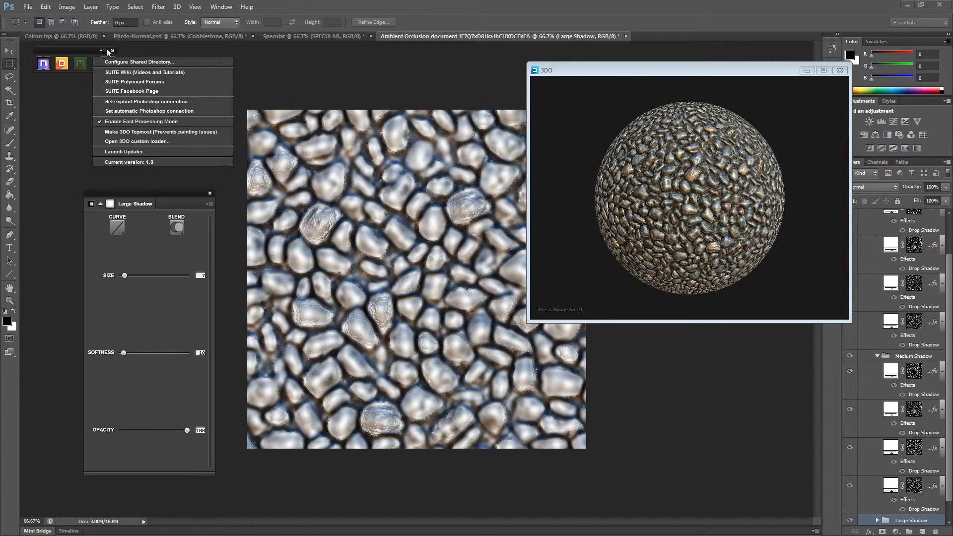
pyautogui.click(159, 142)
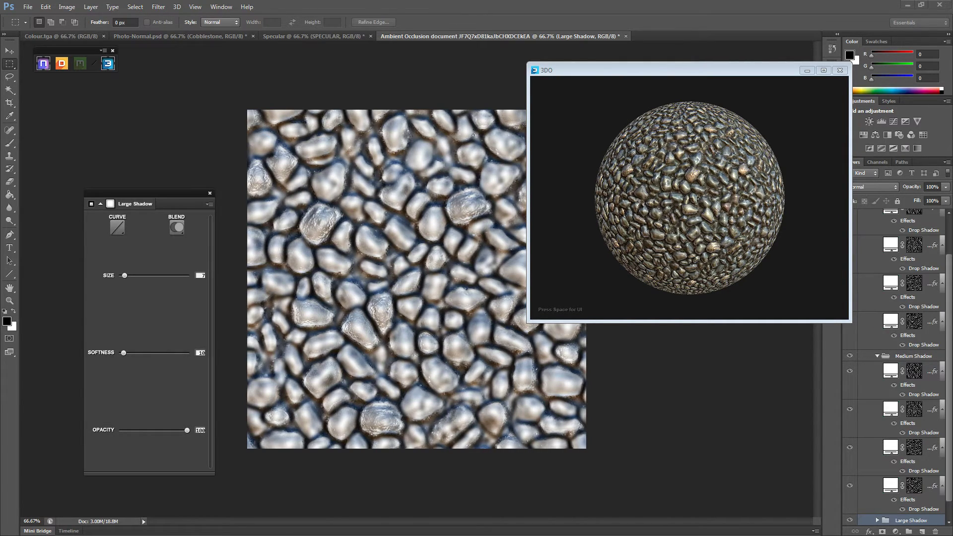
pyautogui.moveTo(154, 68); pyautogui.dragTo(203, 35)
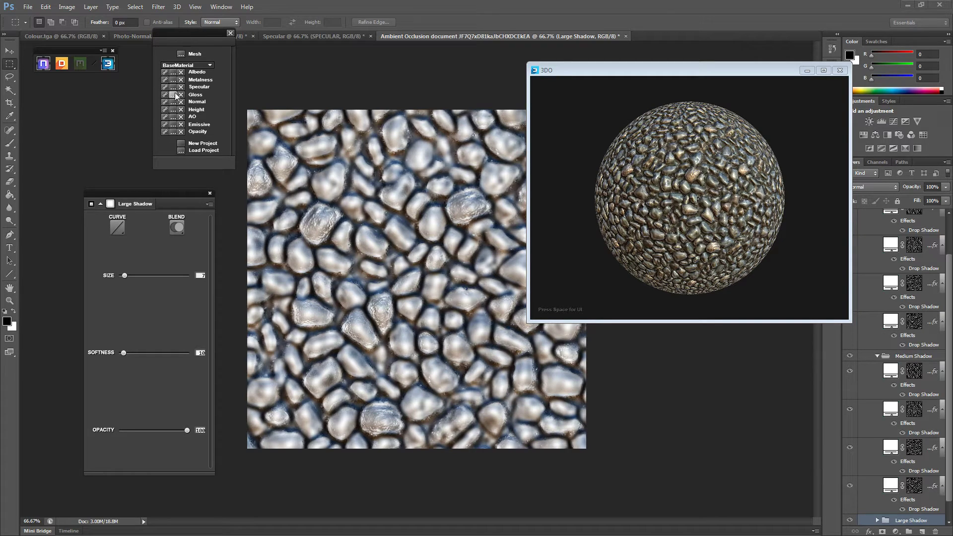
pyautogui.click(166, 118)
# Examine the shading between the stones on the sphere up close, from afar and from different angles.
pyautogui.scroll(5, 680, 240)
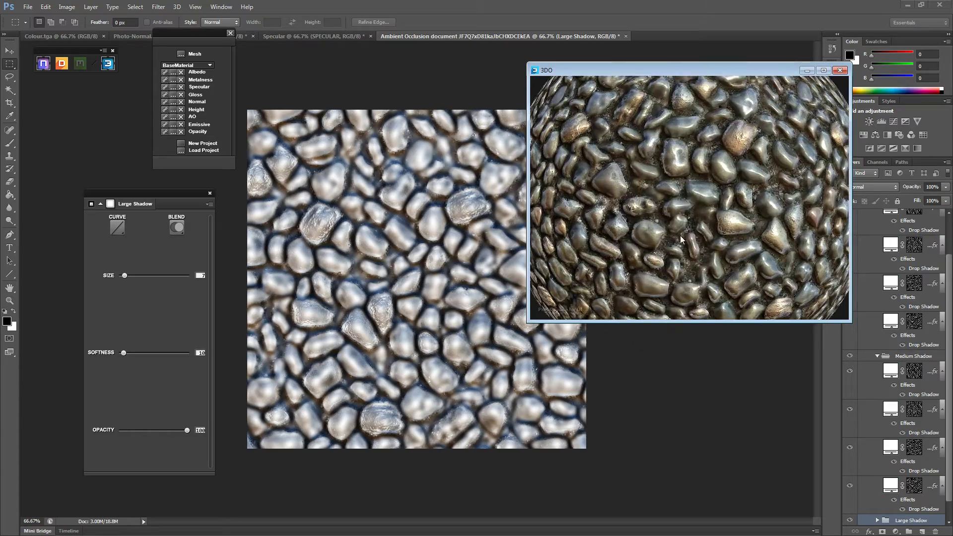
pyautogui.scroll(-5, 791, 201)
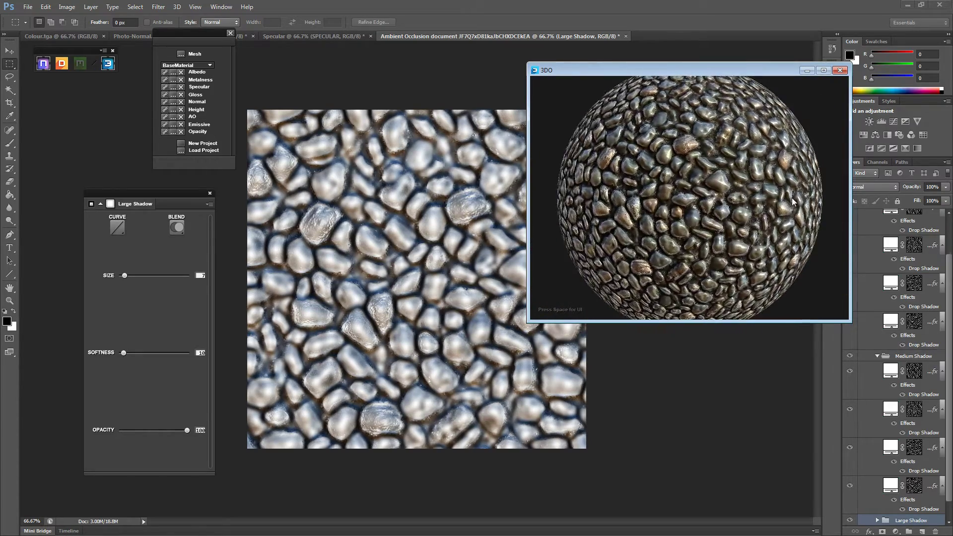
pyautogui.moveTo(792, 201); pyautogui.dragTo(738, 170)
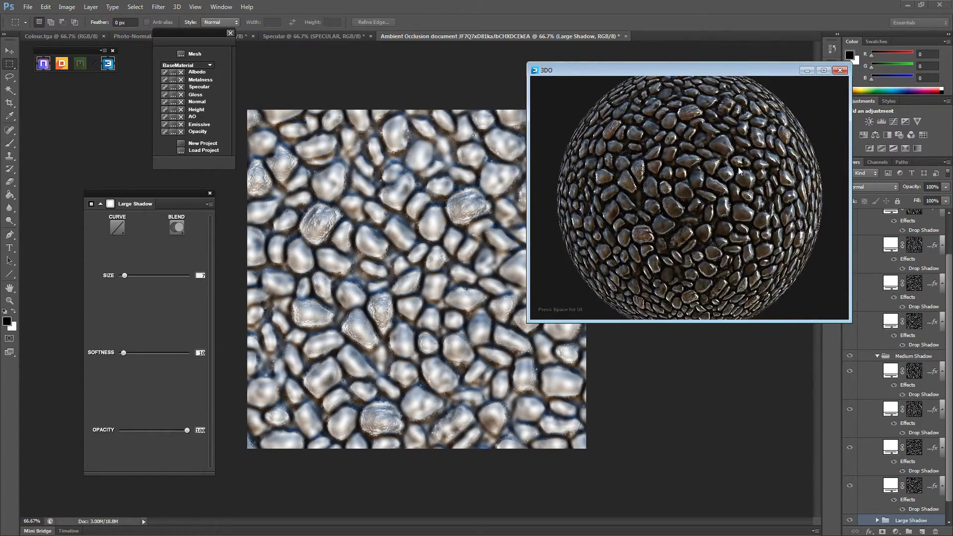
pyautogui.scroll(4, 738, 171)
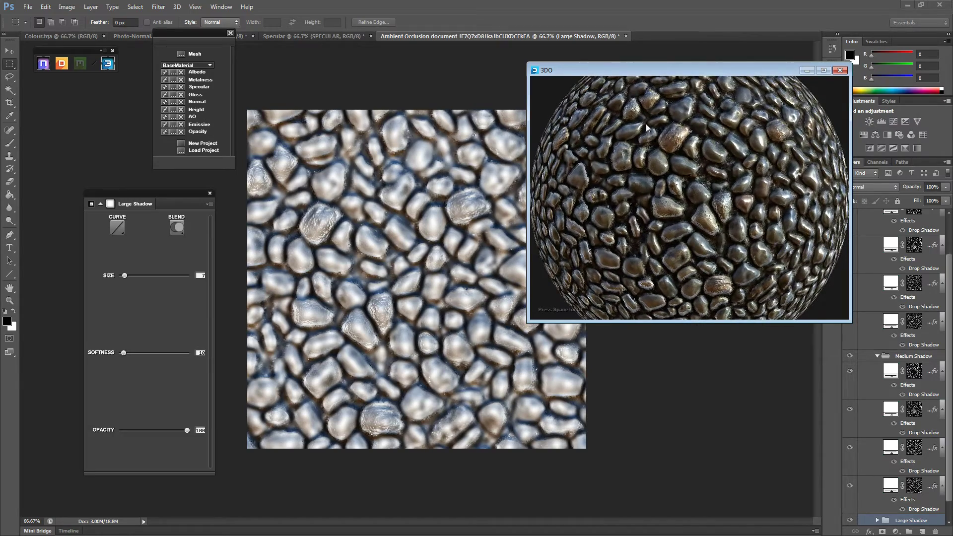
pyautogui.scroll(-5, 623, 241)
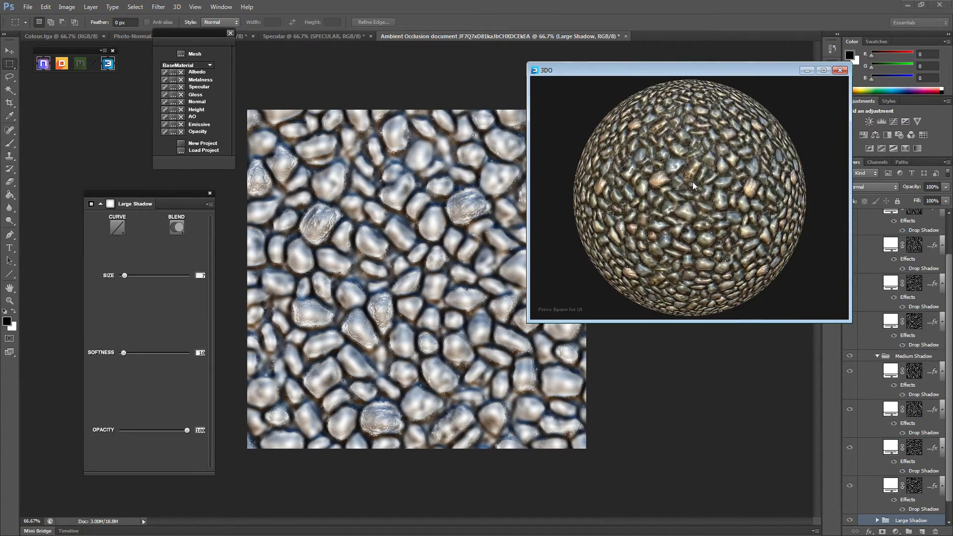
# Generate an all-round height map from the active Photo-Normal document with the Map Converter.
pyautogui.moveTo(203, 39); pyautogui.dragTo(204, 47)
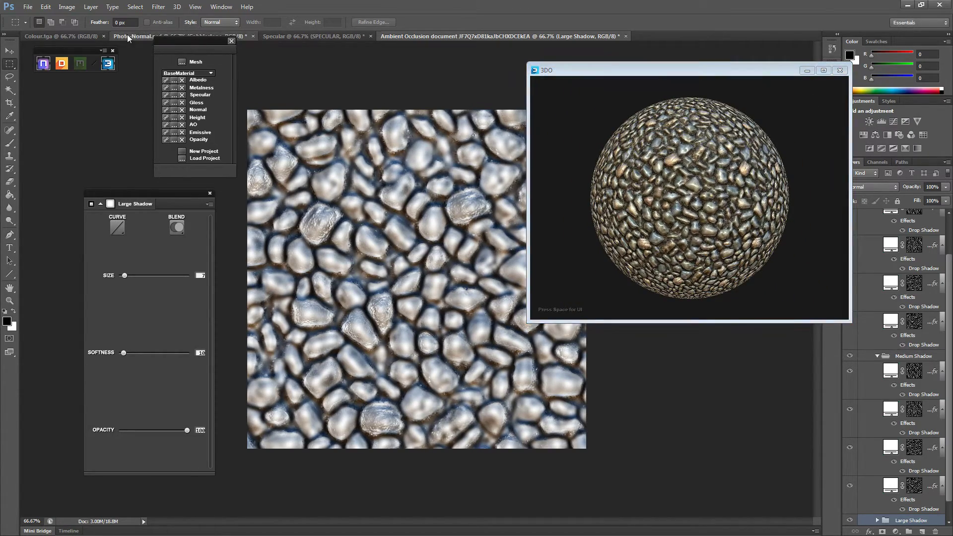
pyautogui.click(129, 36)
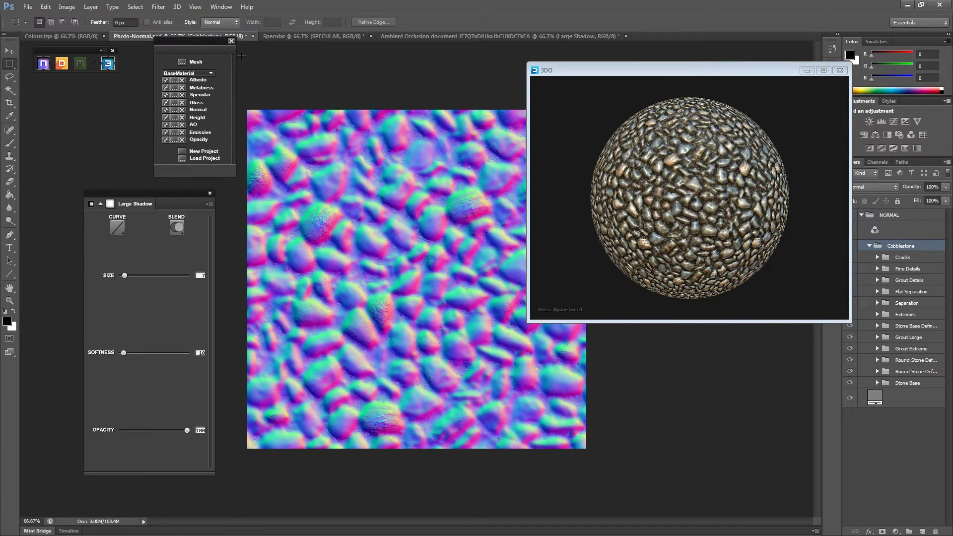
pyautogui.click(160, 206)
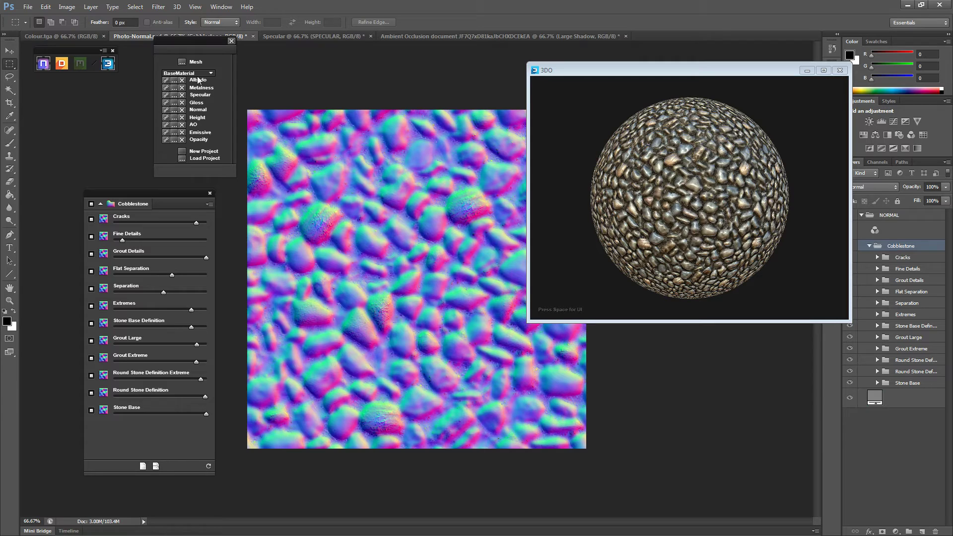
pyautogui.click(208, 204)
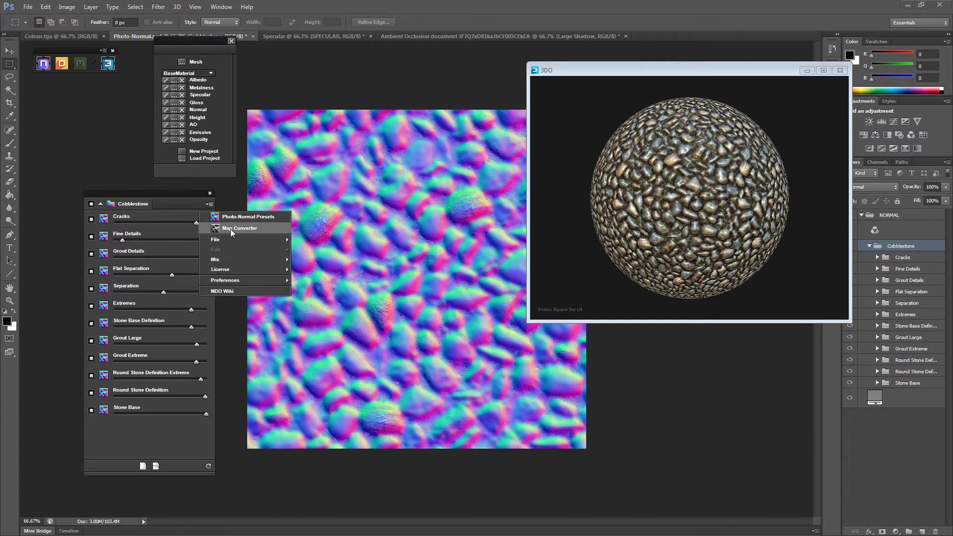
pyautogui.click(229, 231)
pyautogui.click(538, 165)
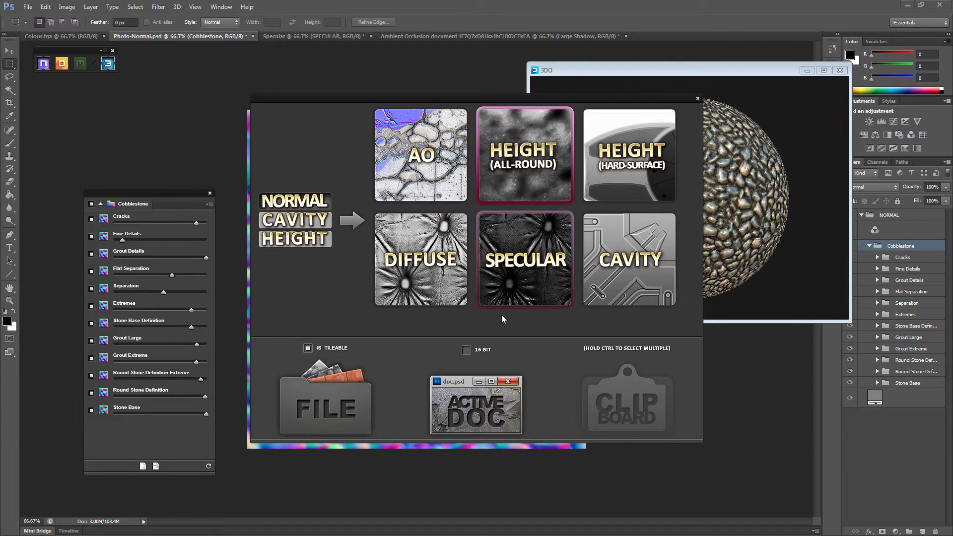
pyautogui.click(477, 406)
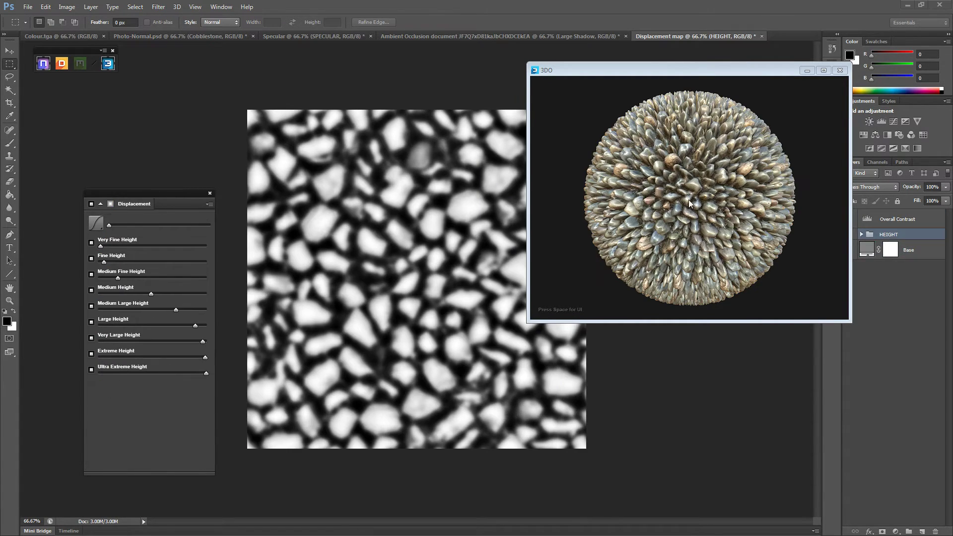
# Examine the displaced stones on the preview sphere up close from several angles.
pyautogui.scroll(4, 737, 190)
pyautogui.moveTo(737, 190); pyautogui.dragTo(680, 220)
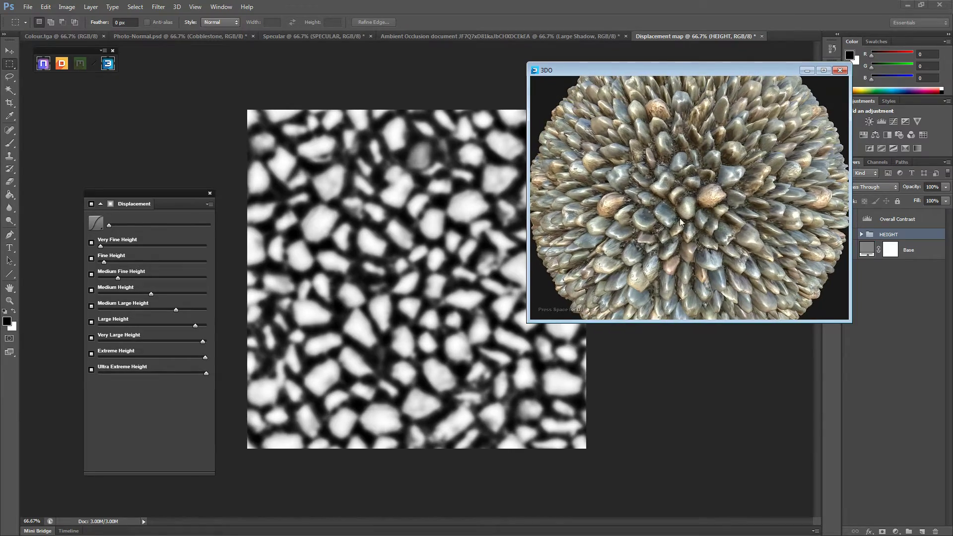
pyautogui.moveTo(748, 167); pyautogui.dragTo(697, 125)
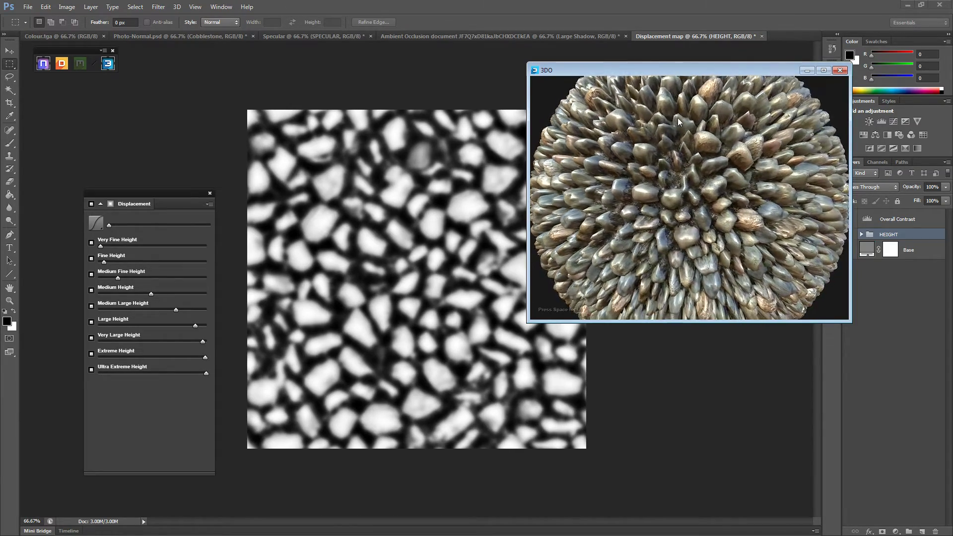
pyautogui.moveTo(678, 118); pyautogui.dragTo(717, 163)
pyautogui.click(907, 220)
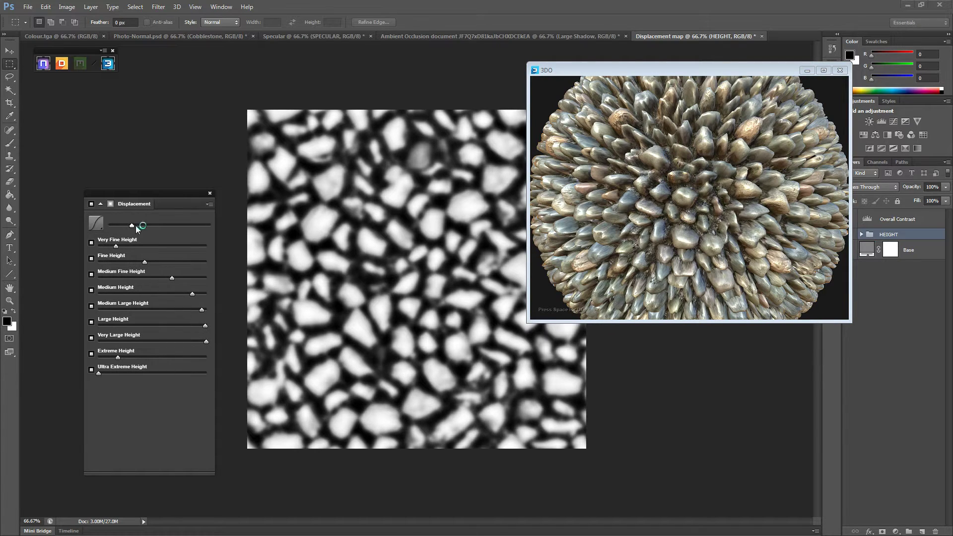
# Shift the displacement map's overall height balance slightly toward the finer details and compare the map with the Specular document.
pyautogui.moveTo(135, 225); pyautogui.dragTo(137, 226)
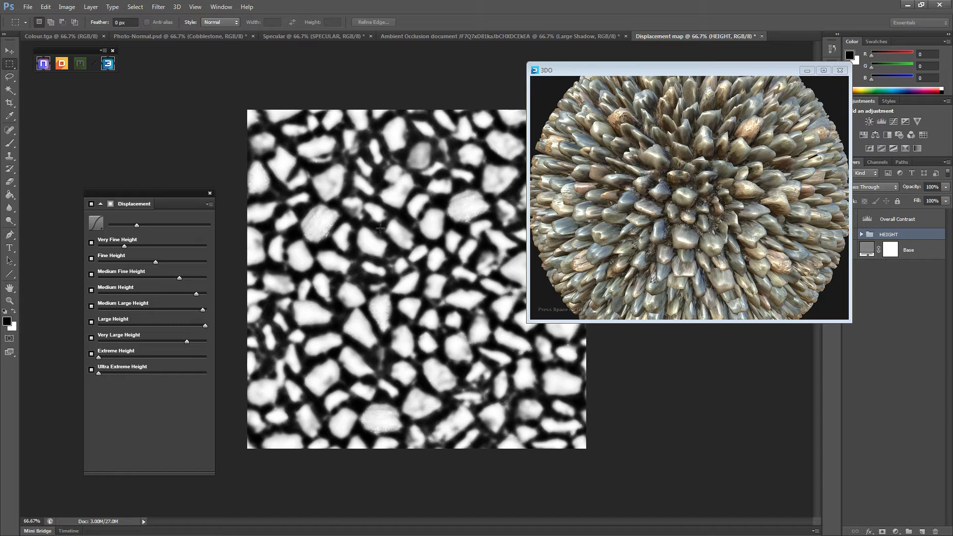
pyautogui.click(344, 35)
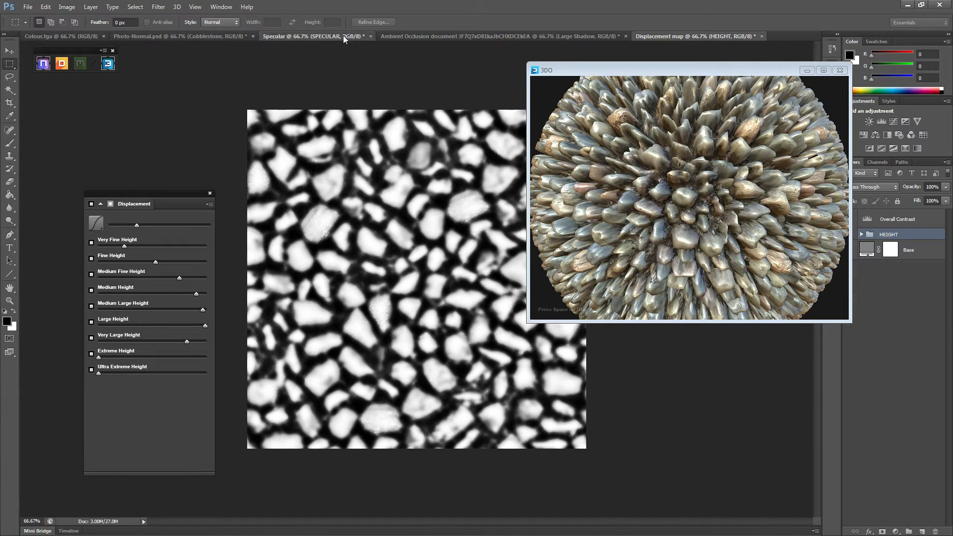
pyautogui.hotkey('ctrl', 'd')
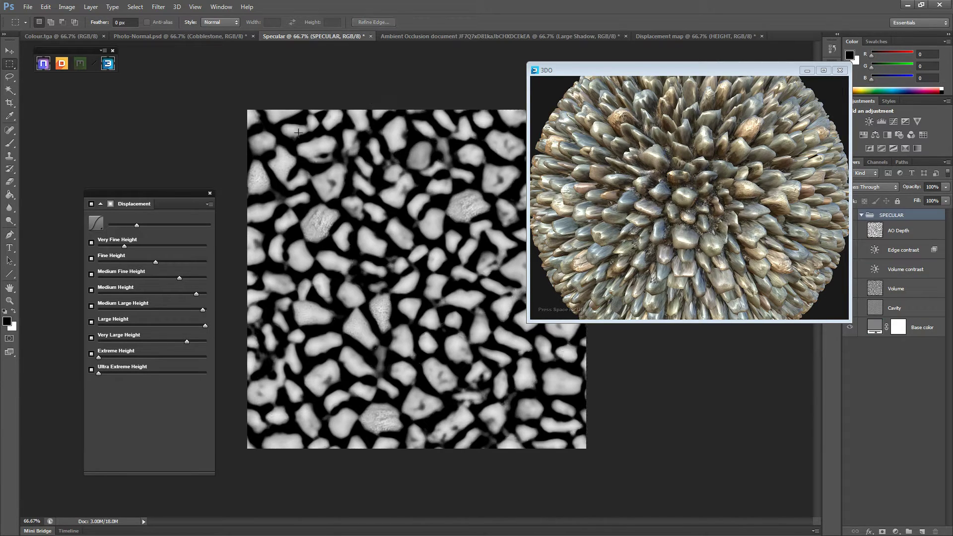
pyautogui.click(666, 40)
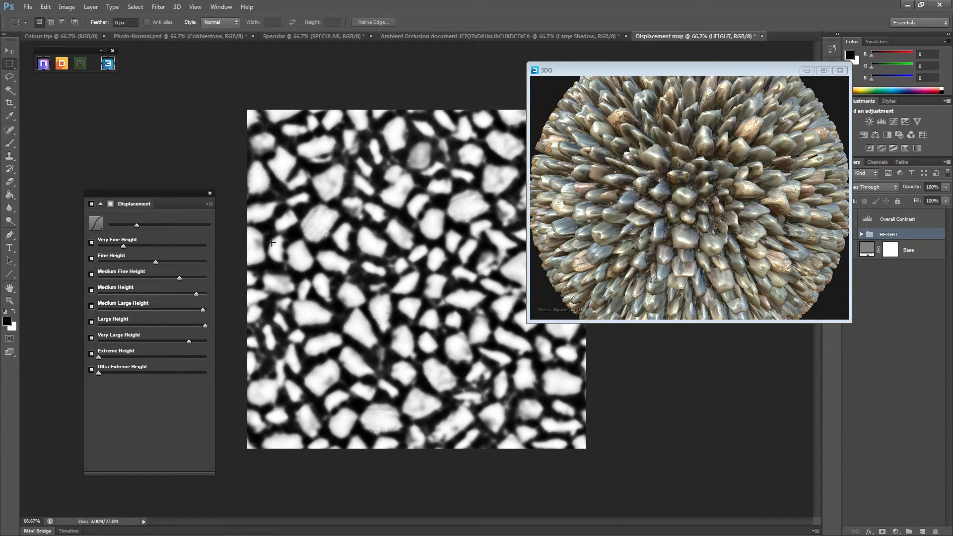
# Add a new layer above Overall Contrast in the displacement map, fill it with white and set its opacity to 75%.
pyautogui.click(894, 219)
pyautogui.click(921, 530)
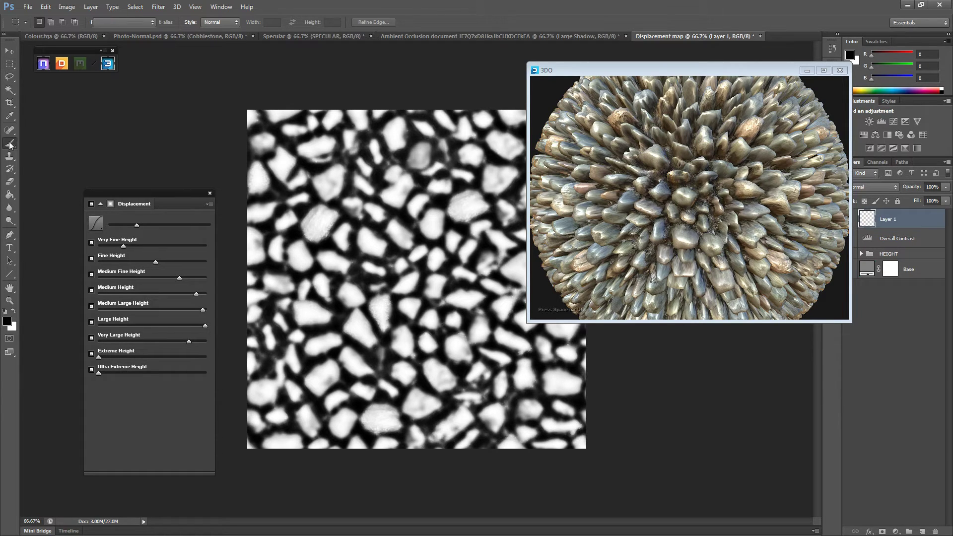
pyautogui.click(7, 321)
pyautogui.click(502, 150)
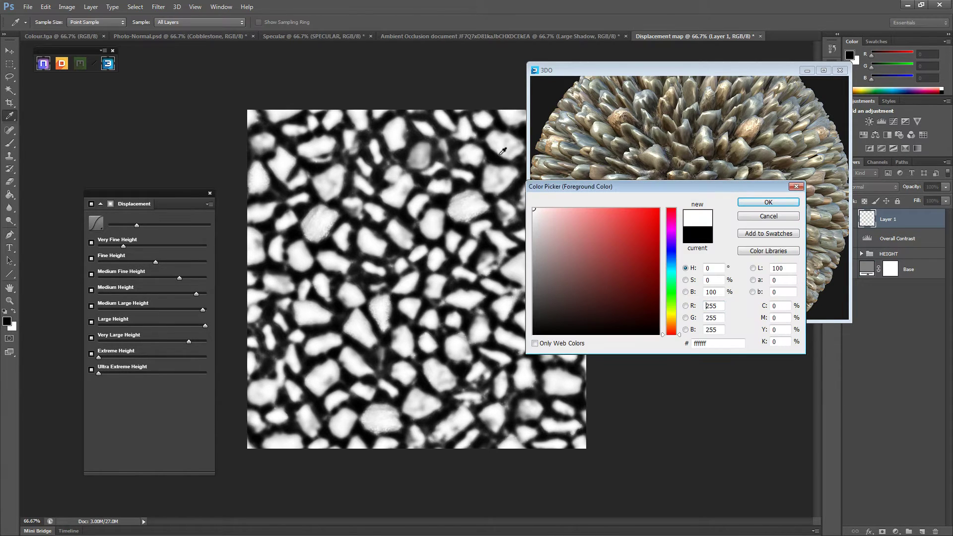
pyautogui.click(779, 206)
pyautogui.moveTo(245, 68)
pyautogui.mouseDown()
pyautogui.moveTo(258, 199)
pyautogui.moveTo(478, 81)
pyautogui.moveTo(525, 163)
pyautogui.moveTo(347, 328)
pyautogui.moveTo(397, 432)
pyautogui.moveTo(153, 396)
pyautogui.mouseUp()
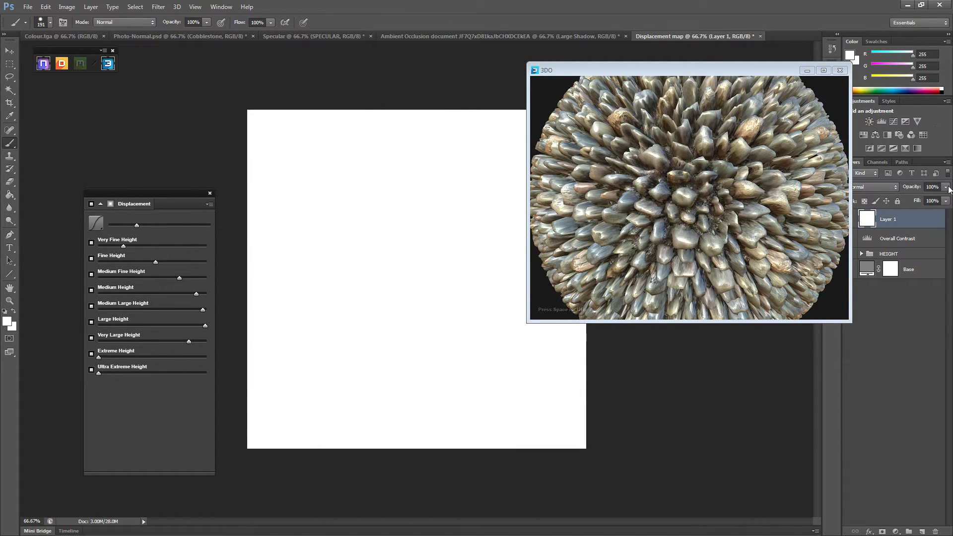
pyautogui.moveTo(935, 201); pyautogui.dragTo(938, 201)
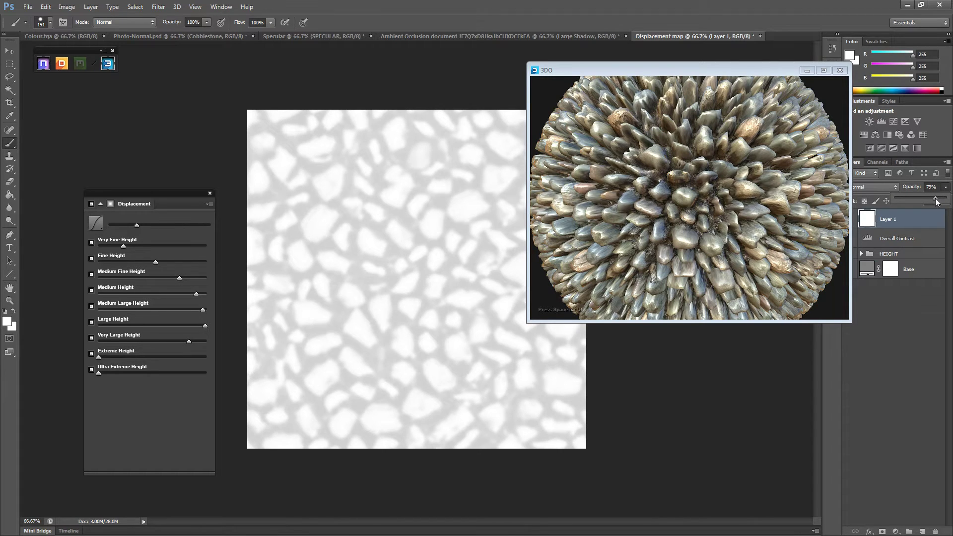
pyautogui.click(112, 240)
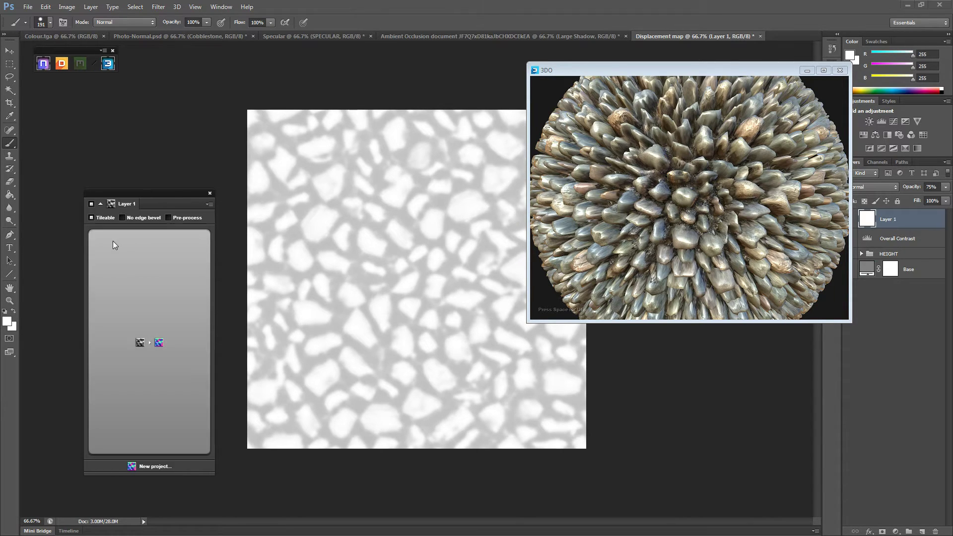
# Fine-tune the HEIGHT group's overall height balance and check the displaced stones on the preview sphere.
pyautogui.click(12, 64)
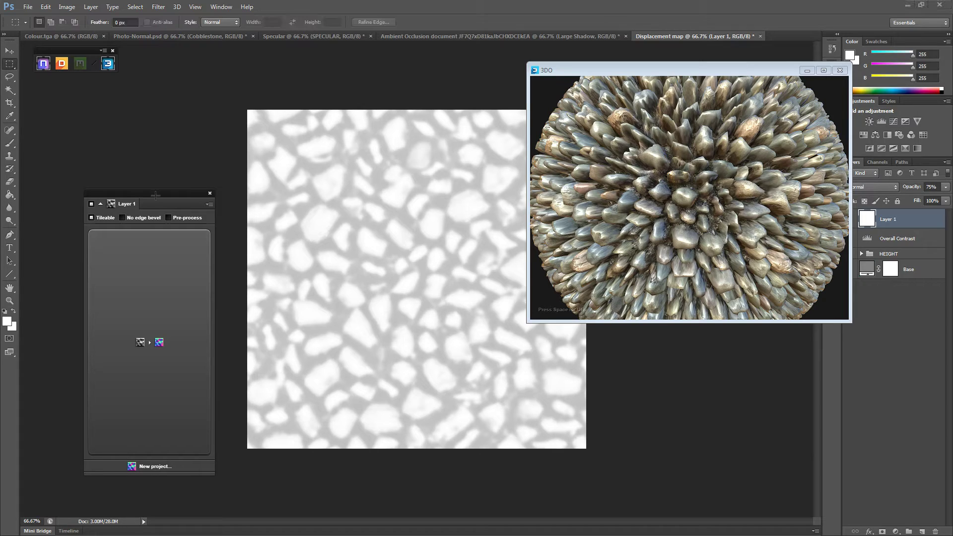
pyautogui.moveTo(165, 193); pyautogui.dragTo(154, 158)
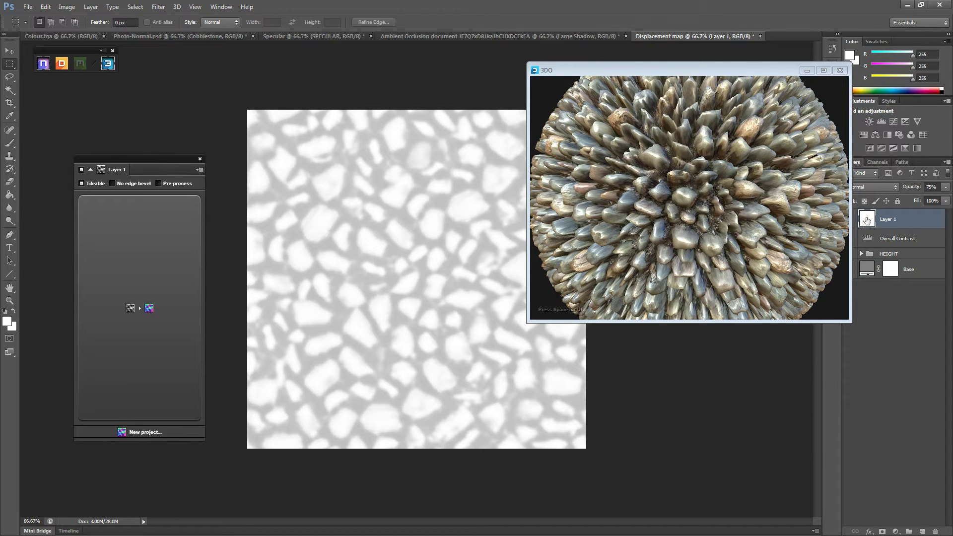
pyautogui.click(889, 254)
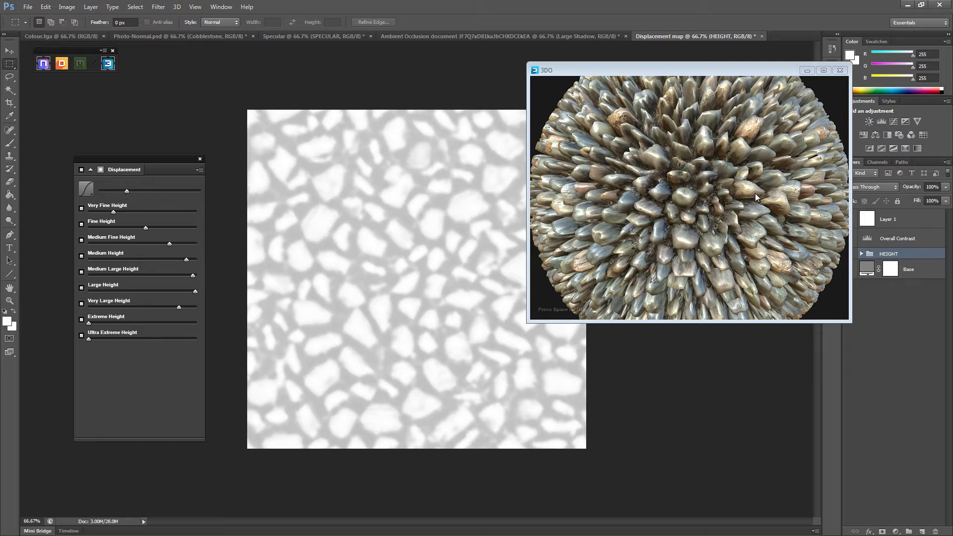
pyautogui.moveTo(126, 192); pyautogui.dragTo(125, 192)
pyautogui.moveTo(645, 225); pyautogui.dragTo(725, 201)
pyautogui.scroll(2, 757, 169)
pyautogui.scroll(-5, 725, 201)
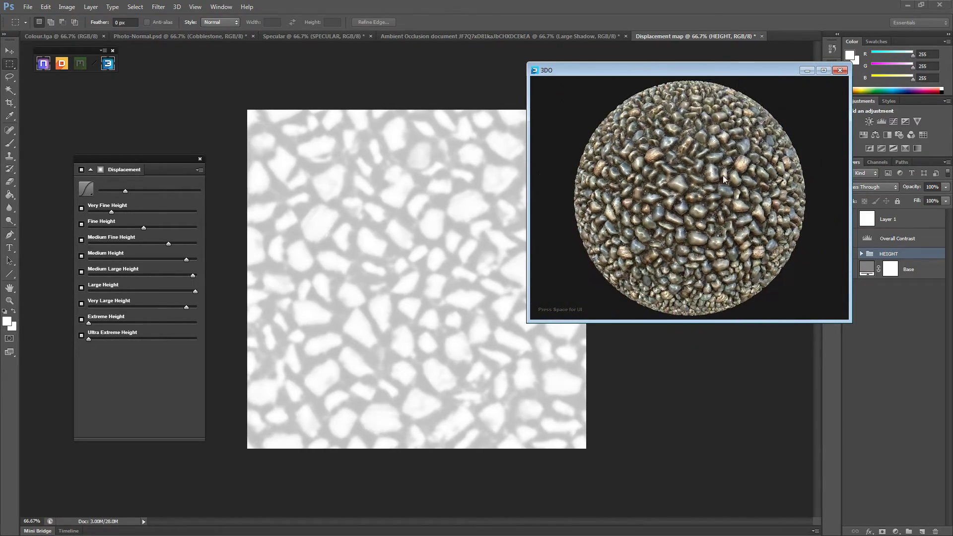
# Hide the white layer in the displacement map and clear the selection around the canvas.
pyautogui.click(895, 224)
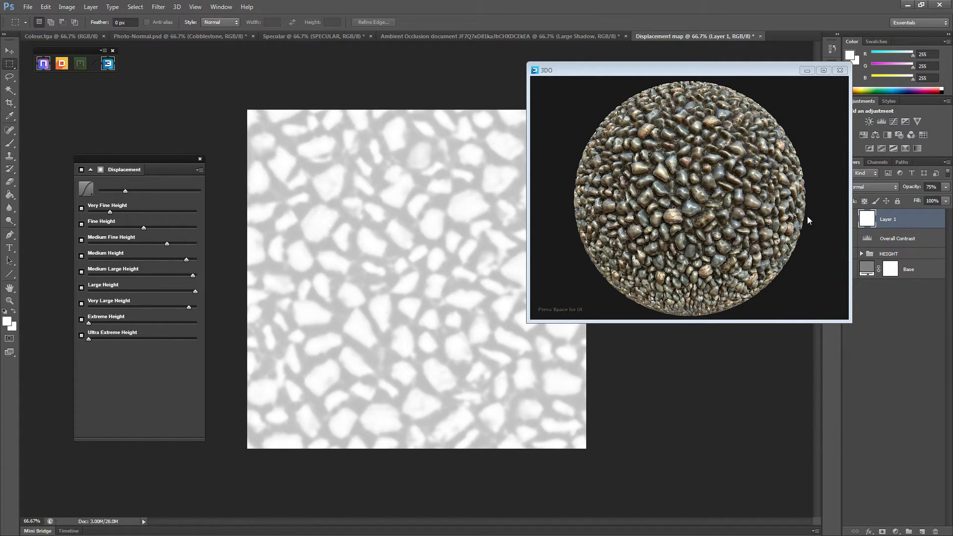
pyautogui.moveTo(750, 79); pyautogui.dragTo(732, 76)
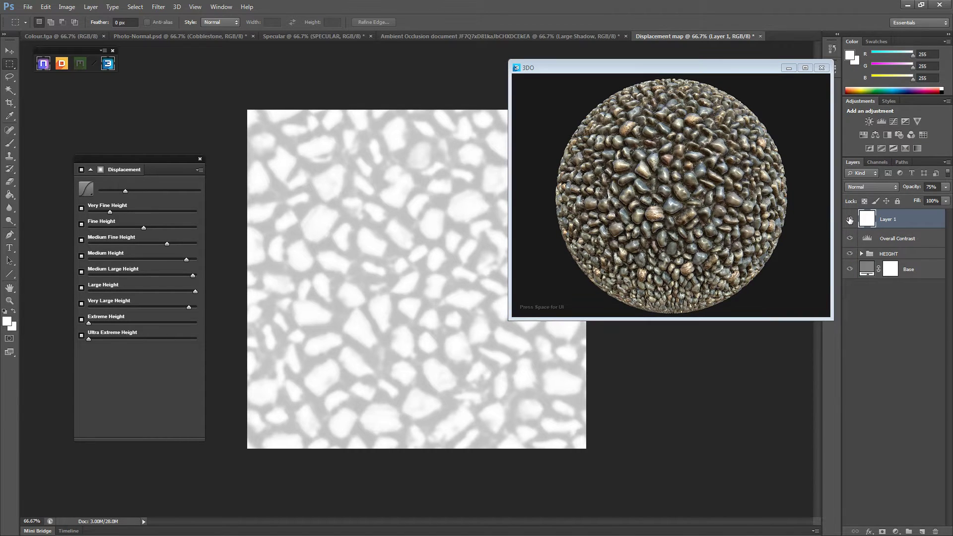
pyautogui.click(850, 220)
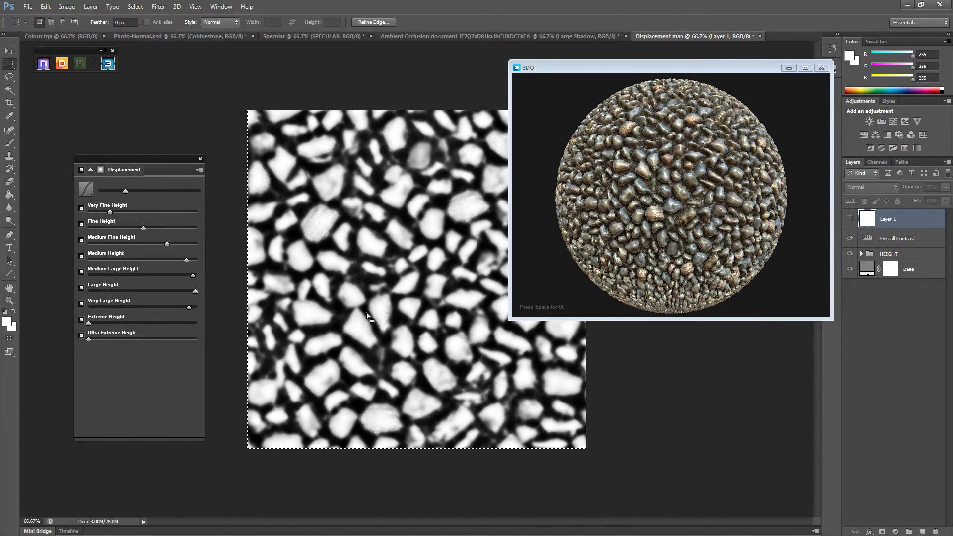
pyautogui.moveTo(711, 369); pyautogui.dragTo(712, 371)
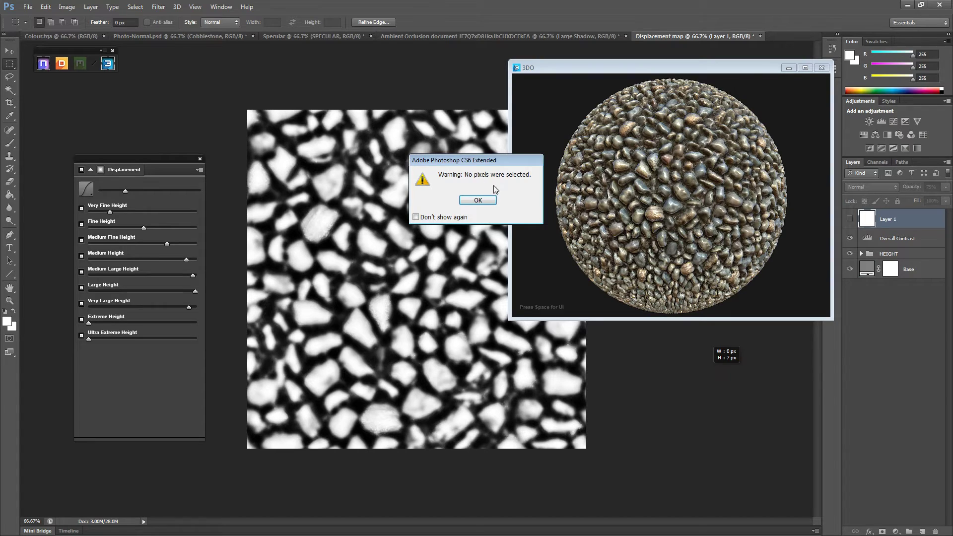
pyautogui.click(484, 200)
# Save the displacement map as a Targa copy, replacing Displacement map.tga in the Test folder.
pyautogui.click(28, 6)
pyautogui.click(90, 115)
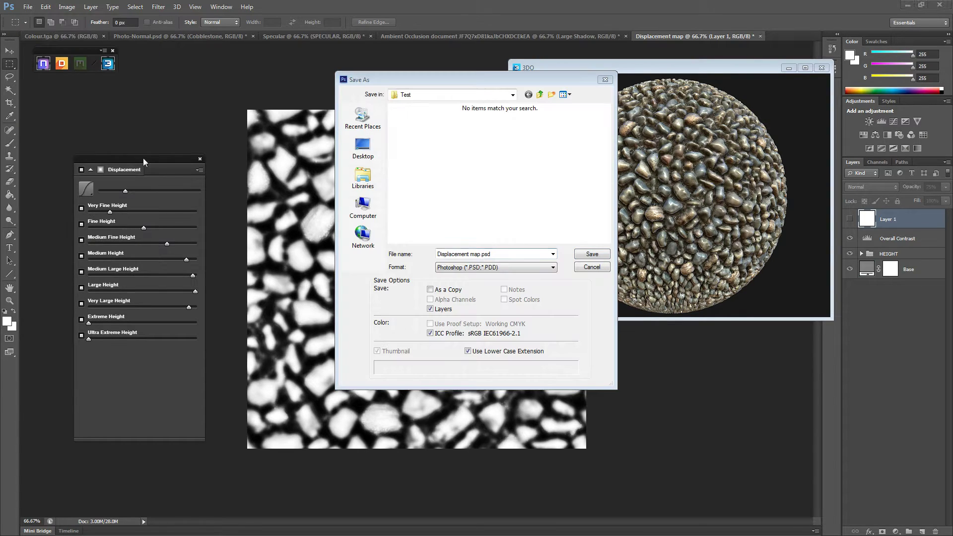
pyautogui.click(496, 267)
pyautogui.click(469, 411)
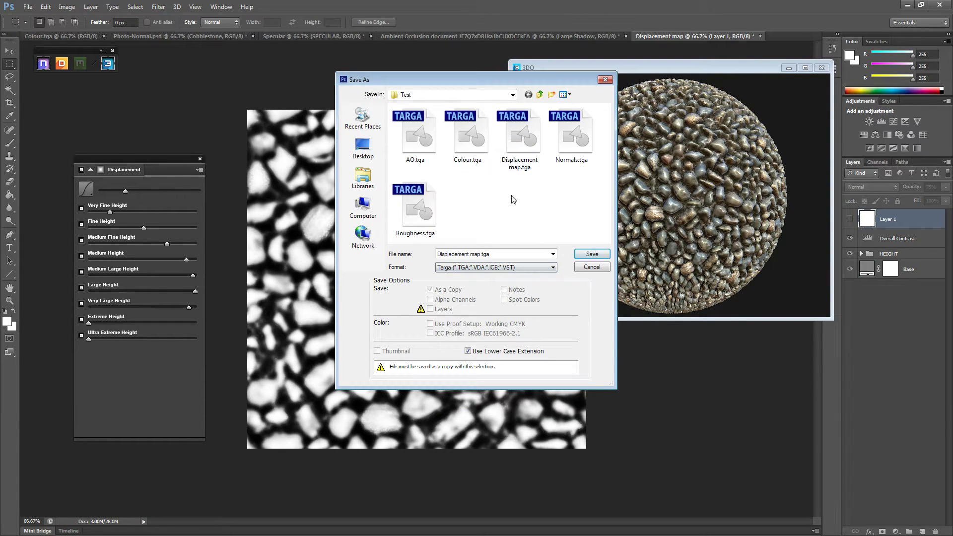
pyautogui.doubleClick(525, 136)
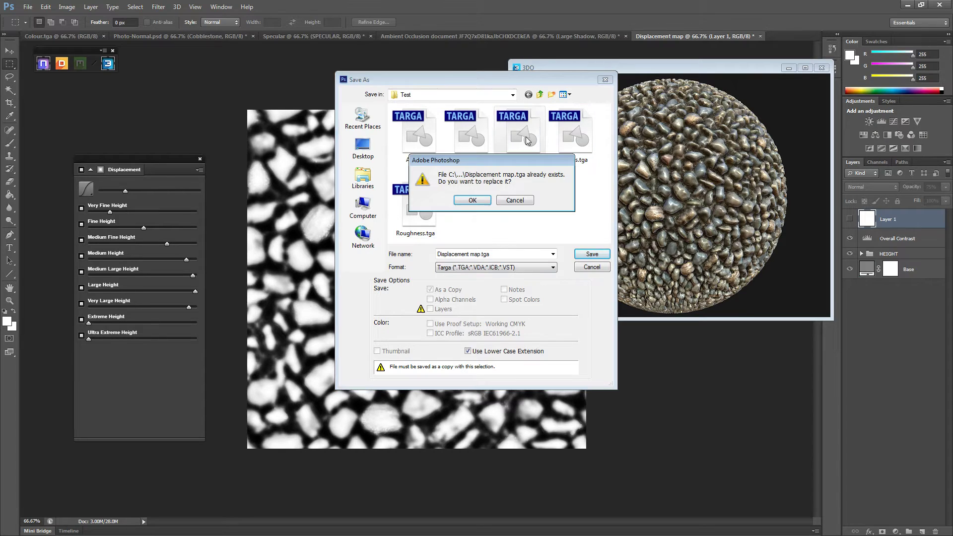
pyautogui.click(472, 200)
pyautogui.click(286, 193)
# Activate the Photo-Normal document and start saving it as a copy in Targa format.
pyautogui.click(571, 38)
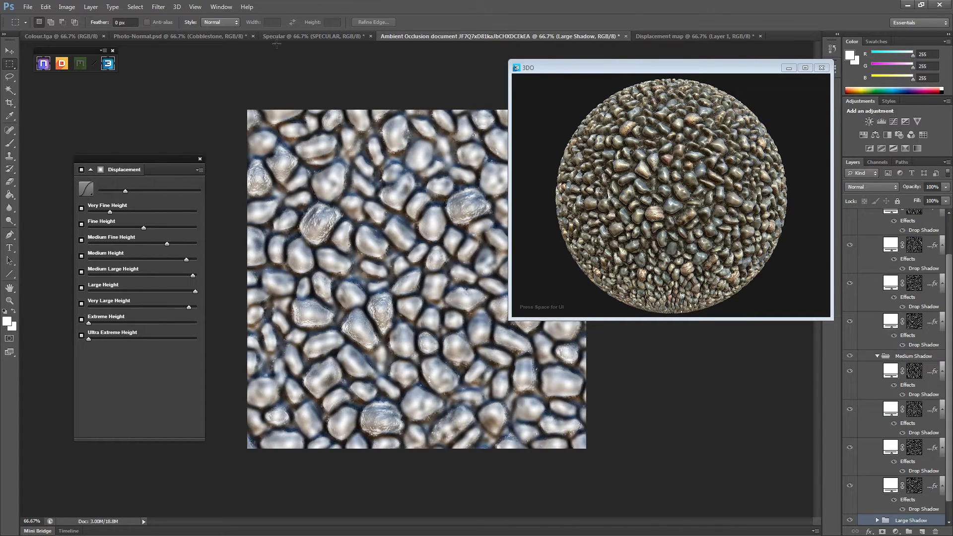
pyautogui.click(307, 37)
pyautogui.click(180, 38)
pyautogui.click(27, 7)
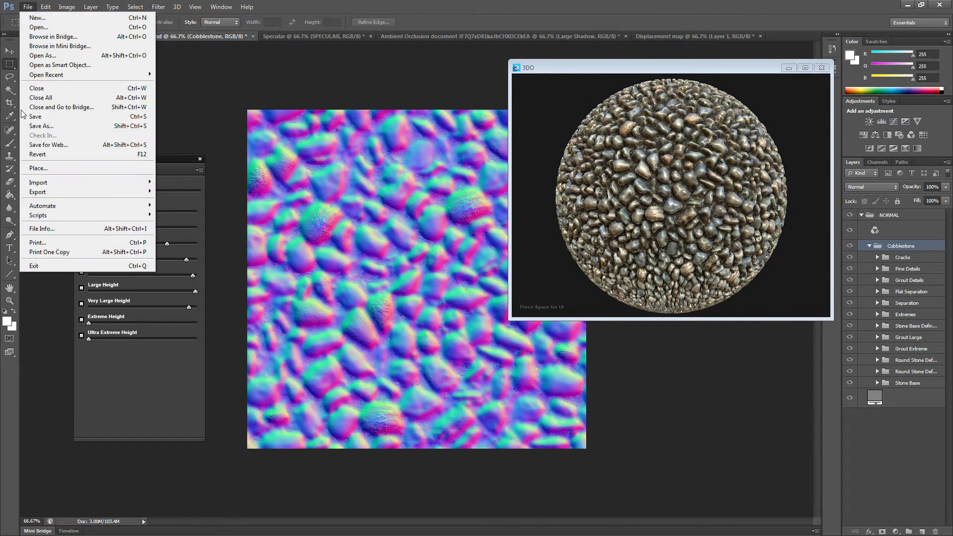
pyautogui.click(40, 128)
pyautogui.click(497, 267)
pyautogui.click(452, 405)
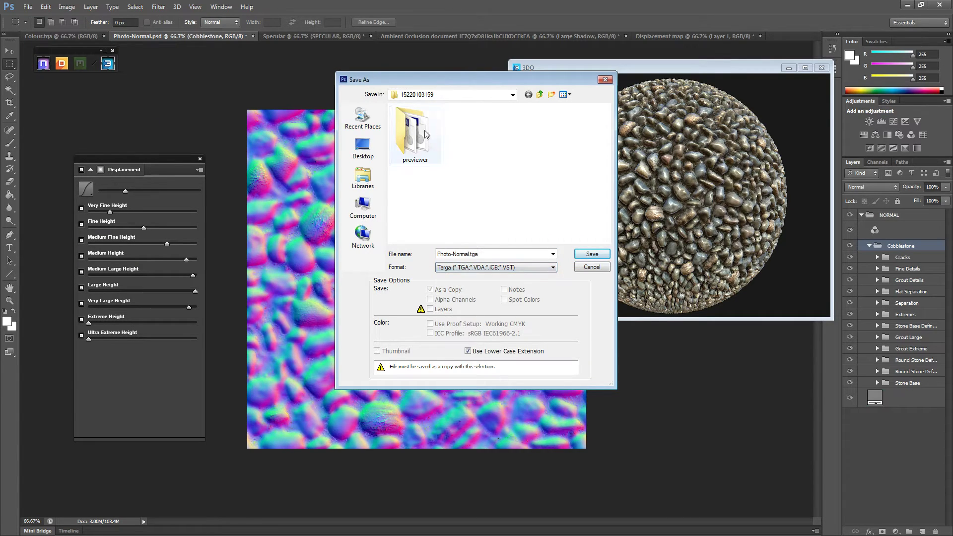
# Save the normal map into the desktop's Test folder, replacing Normals.tga.
pyautogui.click(364, 145)
pyautogui.scroll(-5, 457, 142)
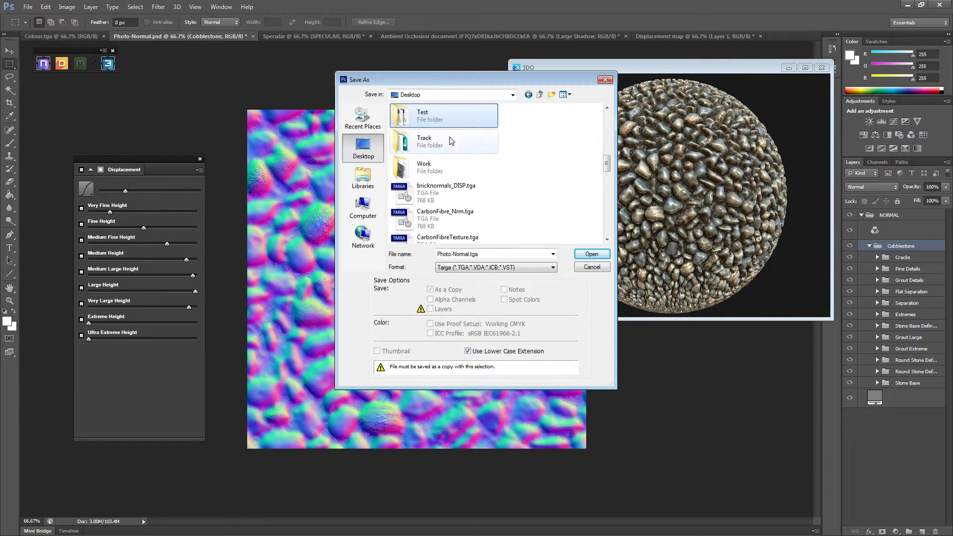
pyautogui.click(443, 125)
pyautogui.doubleClick(441, 126)
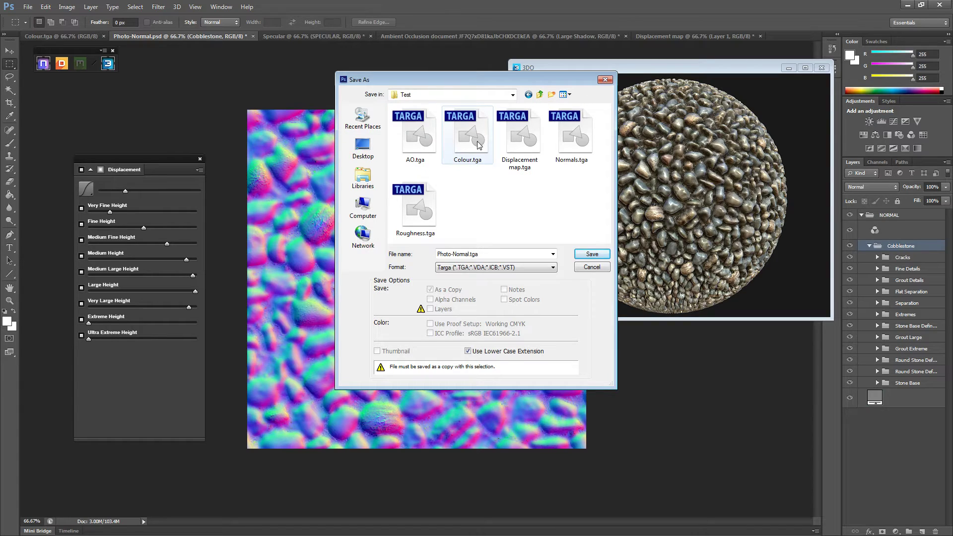
pyautogui.doubleClick(570, 134)
pyautogui.click(463, 198)
pyautogui.click(296, 192)
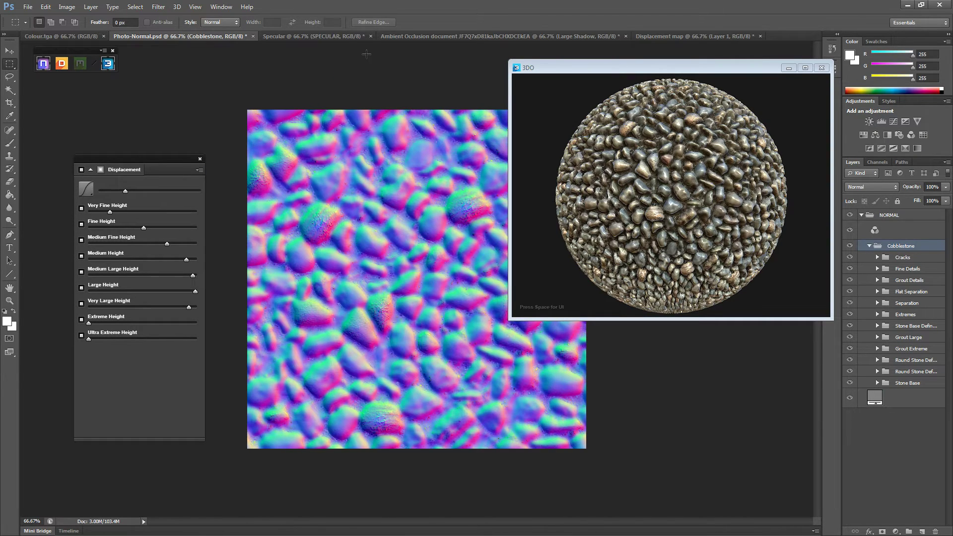
# Save the Specular document as a 24 bits/pixel Targa copy, replacing Roughness.tga in the Test folder.
pyautogui.click(312, 35)
pyautogui.click(28, 6)
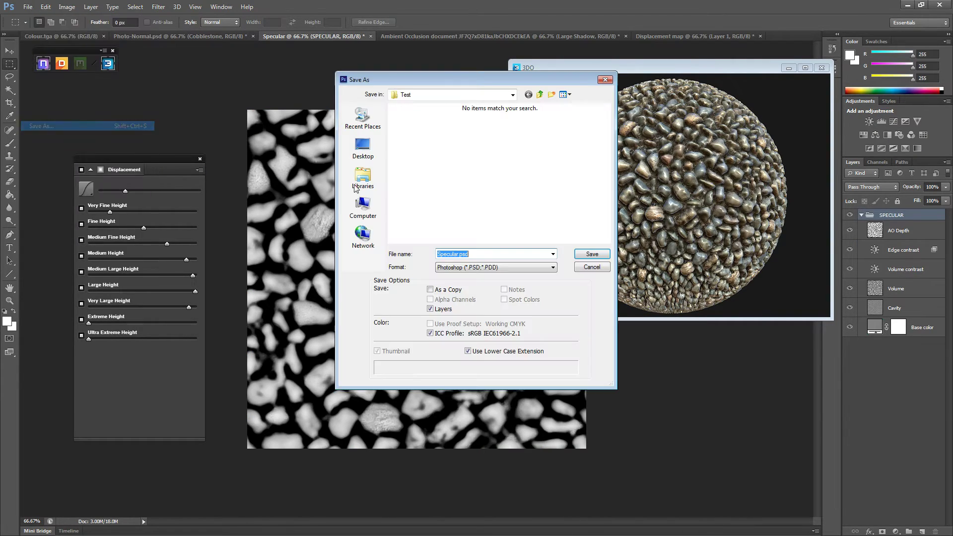
pyautogui.click(49, 128)
pyautogui.click(472, 267)
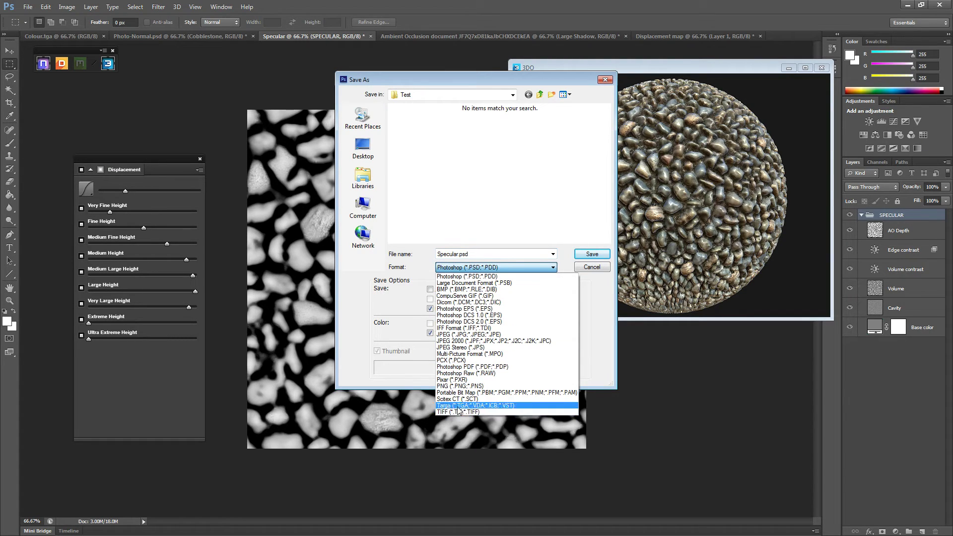
pyautogui.click(471, 410)
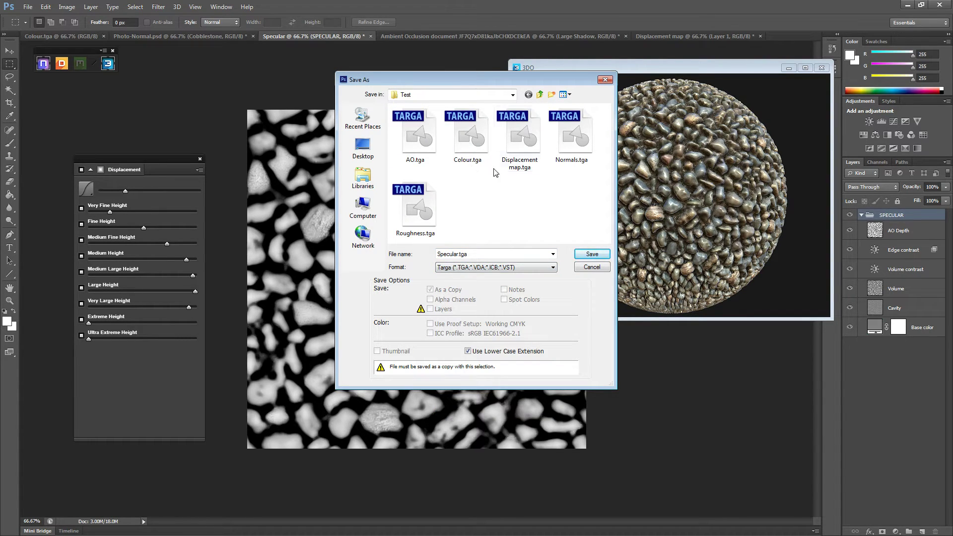
pyautogui.doubleClick(422, 218)
pyautogui.click(466, 198)
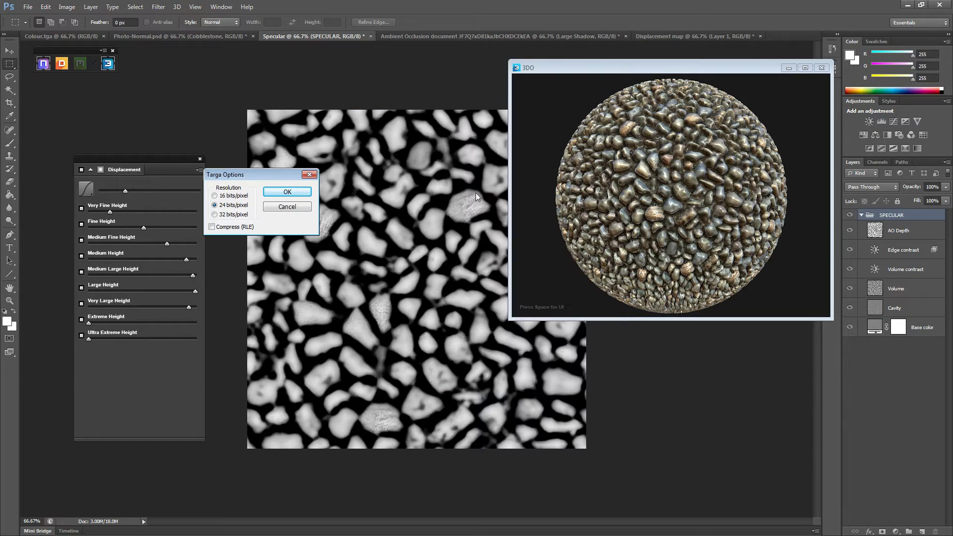
pyautogui.click(286, 192)
# Save the Ambient Occlusion document as a Targa copy in the Test folder.
pyautogui.click(420, 36)
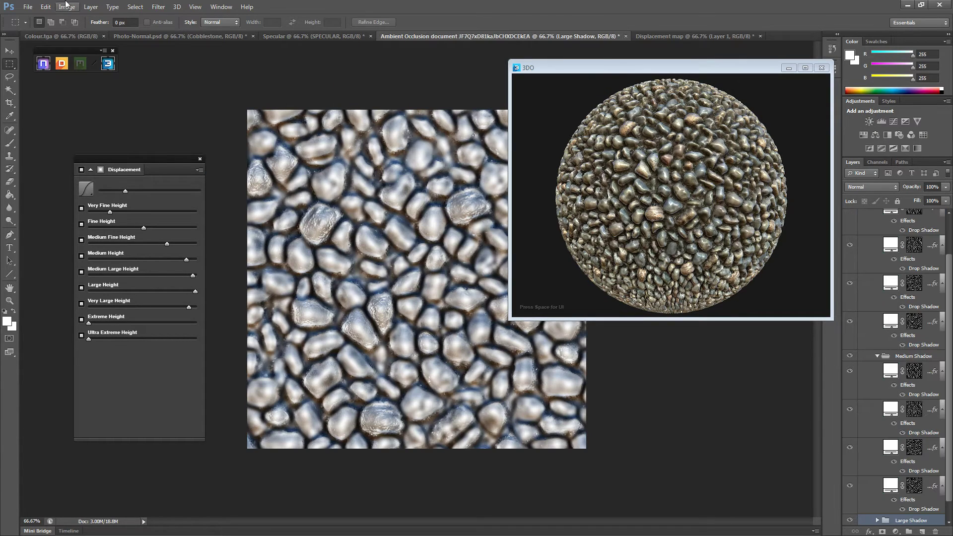
pyautogui.click(28, 6)
pyautogui.click(55, 123)
pyautogui.click(496, 267)
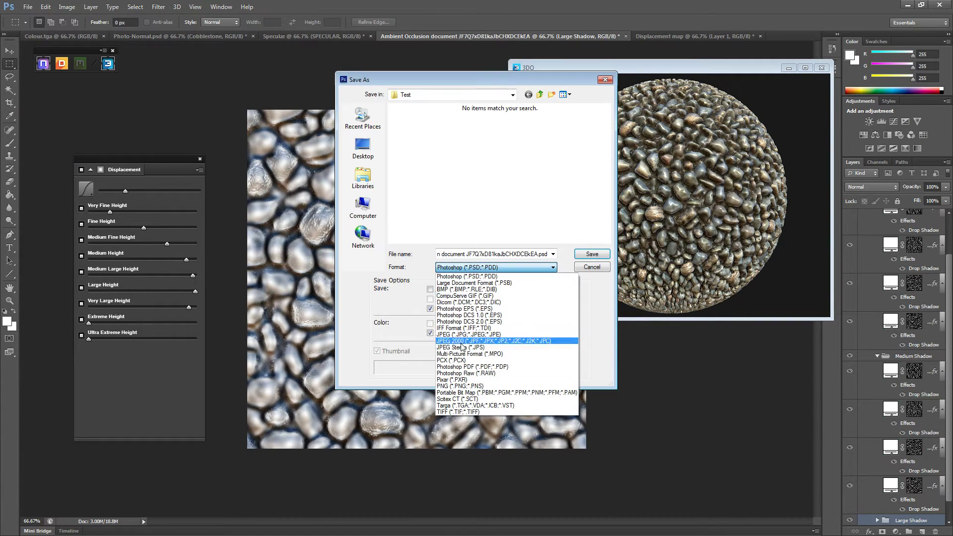
pyautogui.click(462, 406)
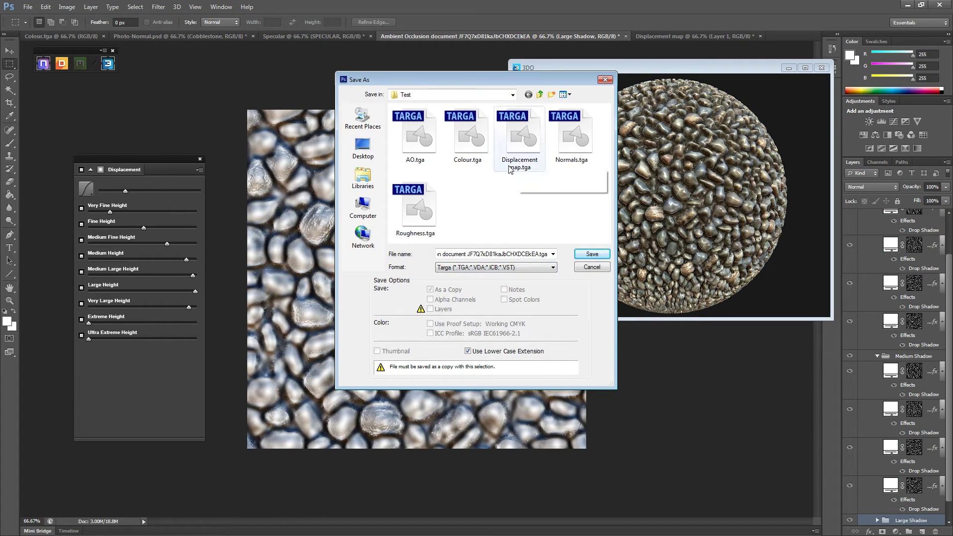
pyautogui.click(607, 257)
pyautogui.click(502, 198)
pyautogui.click(293, 189)
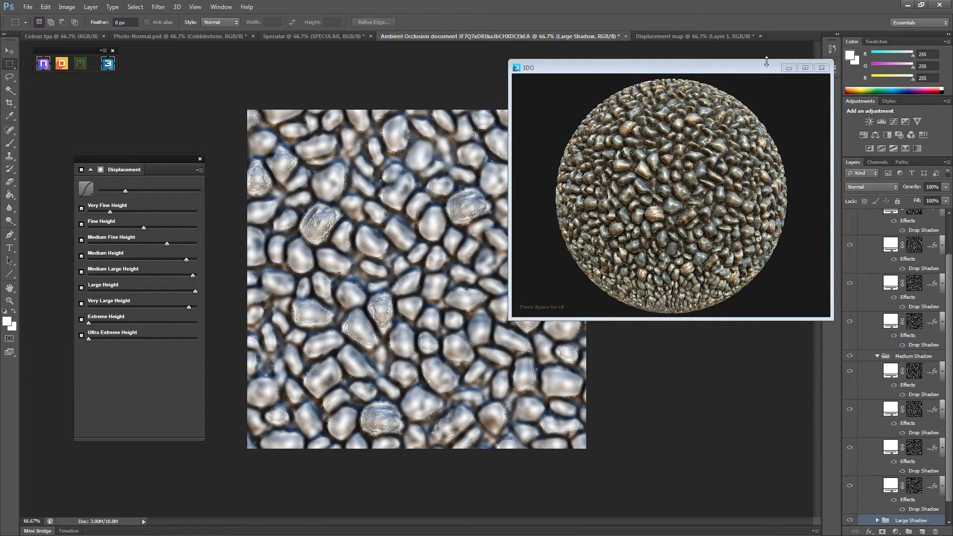
# Examine the finished stones on the preview sphere from near and far, and maximize the 3DO window.
pyautogui.moveTo(650, 186); pyautogui.dragTo(731, 200)
pyautogui.scroll(-3, 661, 179)
pyautogui.scroll(3, 731, 200)
pyautogui.click(804, 68)
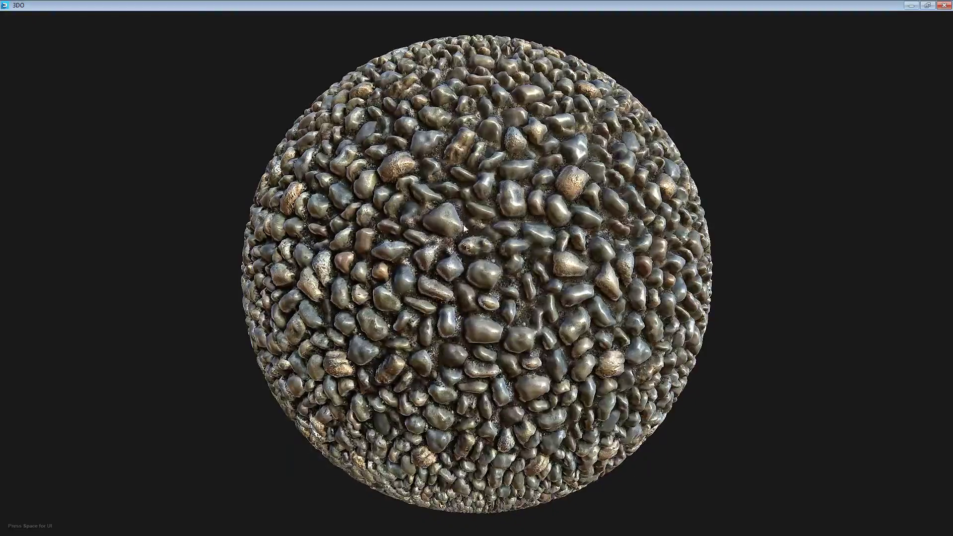
# Examine the cobblestone sphere in 3DO from several angles and distances, and minimize the preview window.
pyautogui.moveTo(463, 226)
pyautogui.mouseDown()
pyautogui.moveTo(469, 266)
pyautogui.moveTo(466, 208)
pyautogui.moveTo(466, 258)
pyautogui.moveTo(445, 229)
pyautogui.mouseUp()
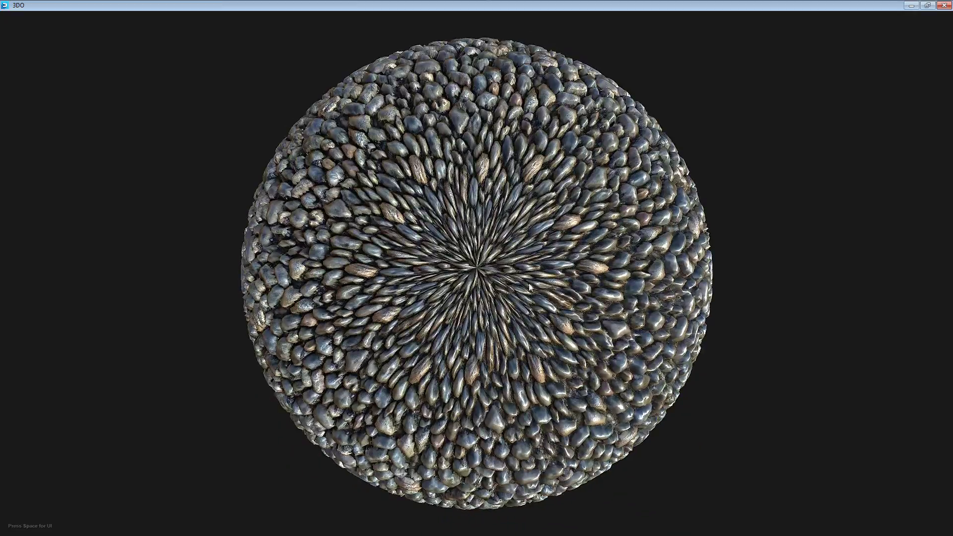
pyautogui.moveTo(529, 284); pyautogui.dragTo(529, 243)
pyautogui.scroll(5, 498, 242)
pyautogui.scroll(-5, 571, 248)
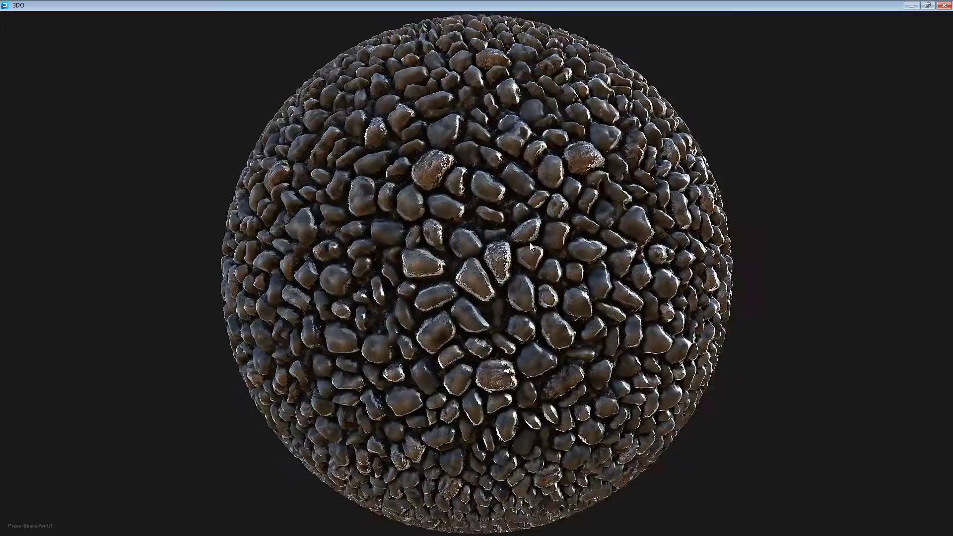
pyautogui.click(915, 5)
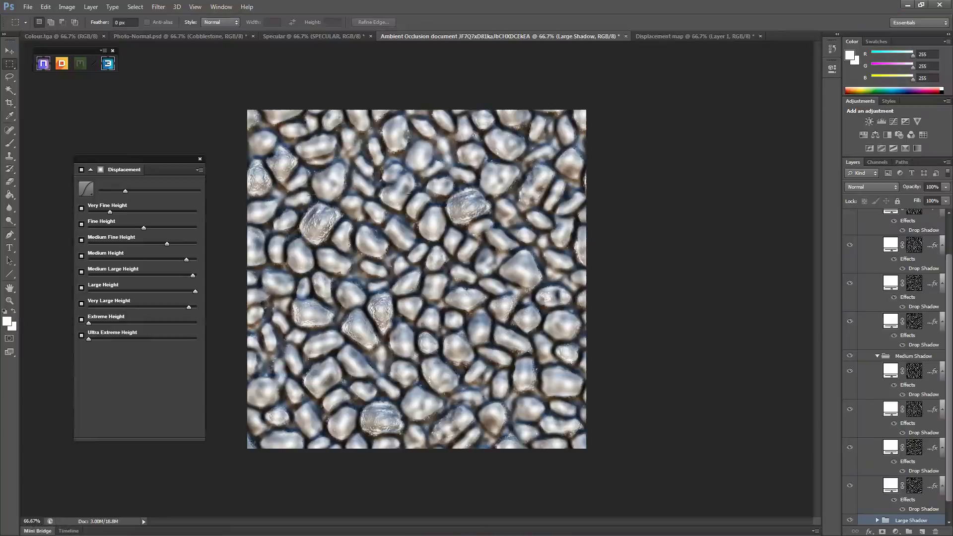
# Compare the Displacement map document with its white Layer 1 shown and hidden, and clear the stray selection.
pyautogui.click(681, 38)
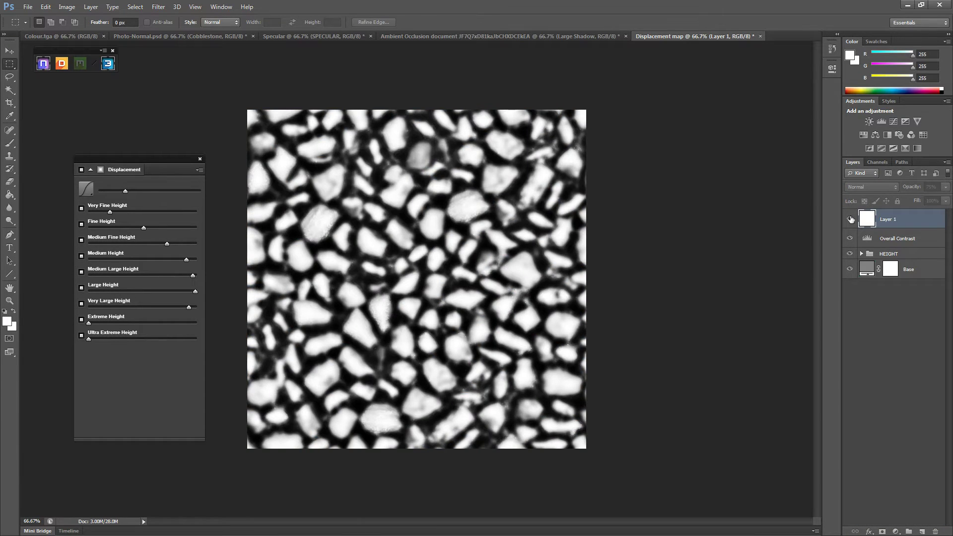
pyautogui.click(850, 219)
pyautogui.click(850, 219)
pyautogui.click(850, 218)
pyautogui.click(850, 219)
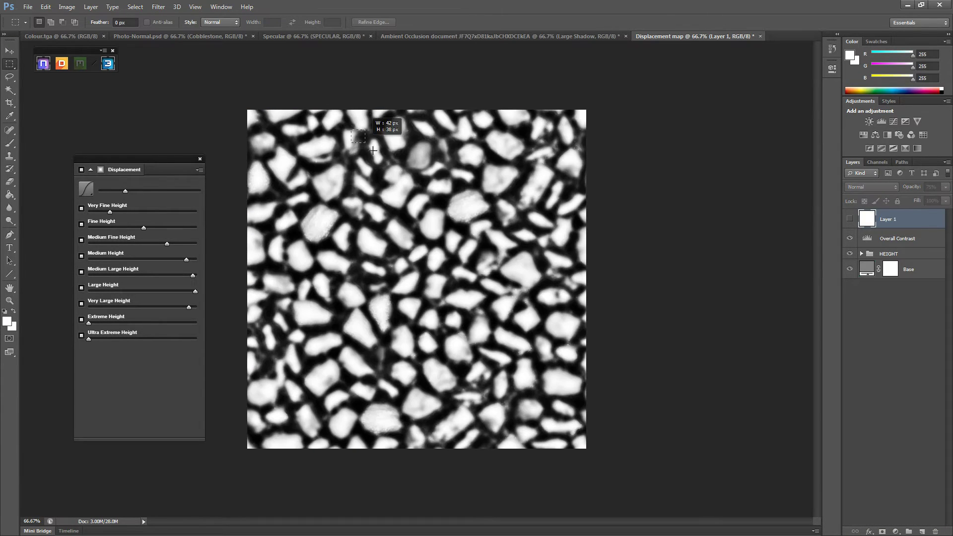
pyautogui.moveTo(373, 150); pyautogui.dragTo(373, 151)
pyautogui.hotkey('ctrl', 'd')
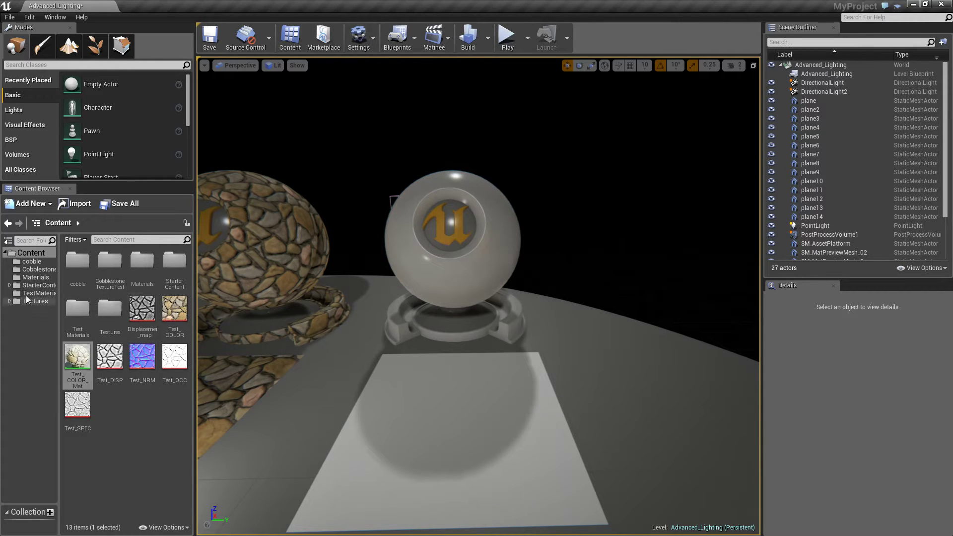
# Switch to Unreal Engine and apply the New Material asset from the cobble folder to the grey preview mesh.
pyautogui.click(31, 262)
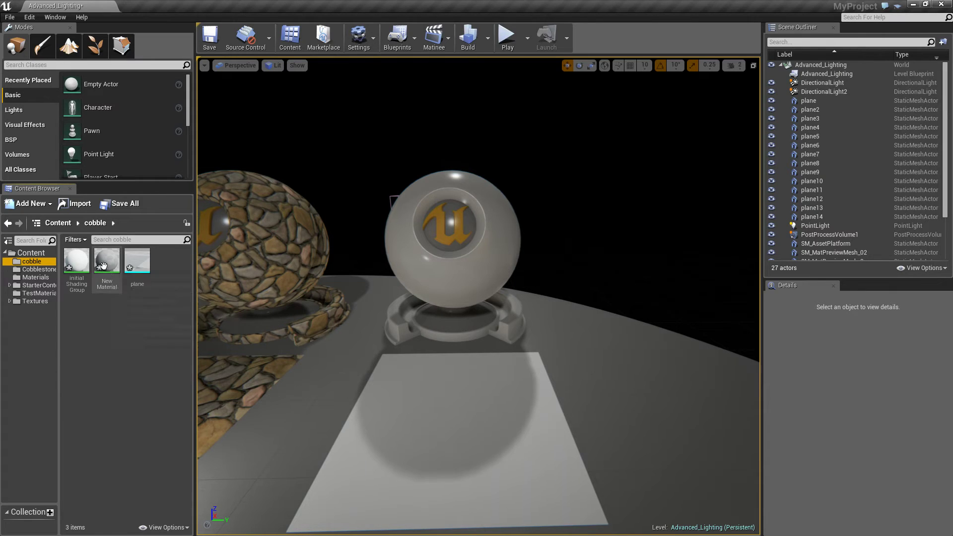
pyautogui.moveTo(101, 263); pyautogui.dragTo(513, 242)
pyautogui.rightClick(135, 296)
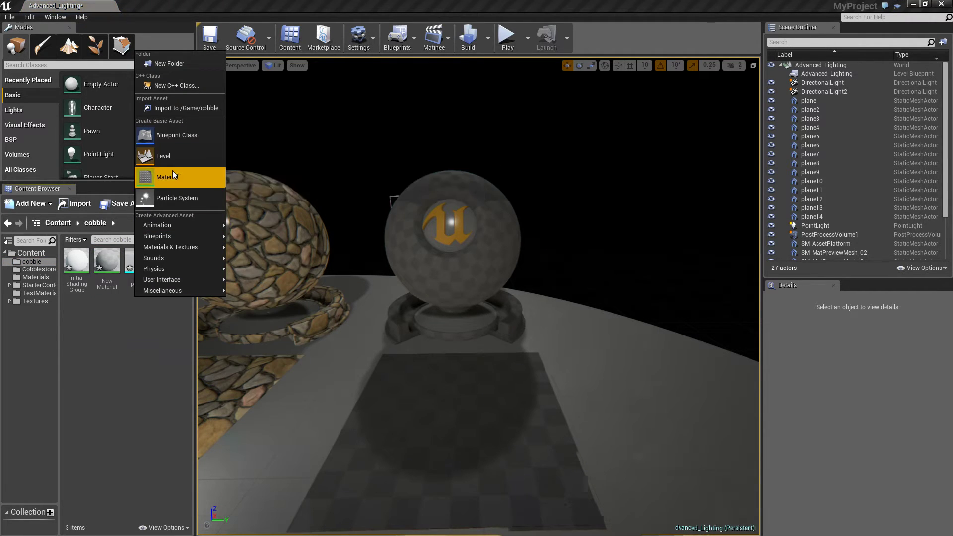
pyautogui.click(97, 377)
# Open NewMaterial in the material editor and move its window clear of the Content Browser's assets.
pyautogui.doubleClick(107, 262)
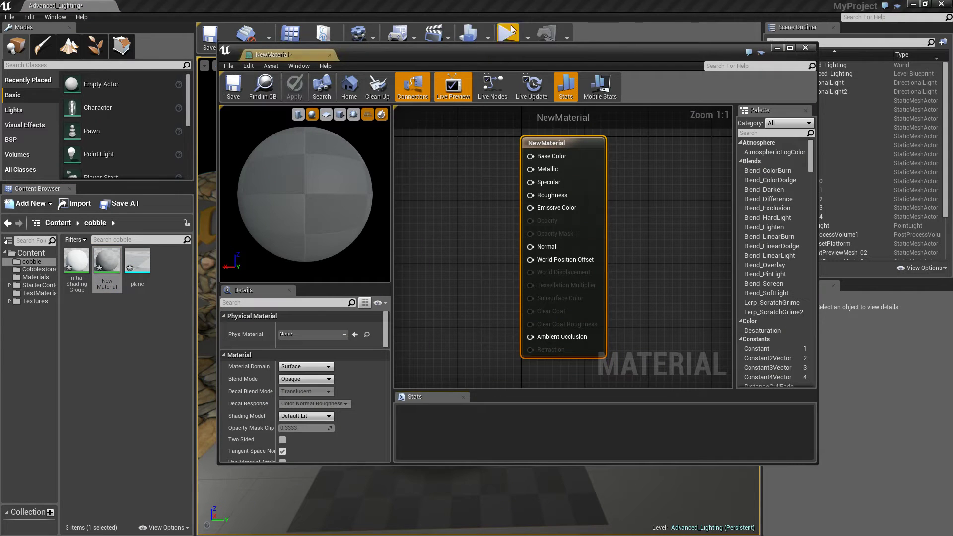
pyautogui.moveTo(478, 51); pyautogui.dragTo(565, 24)
pyautogui.click(147, 343)
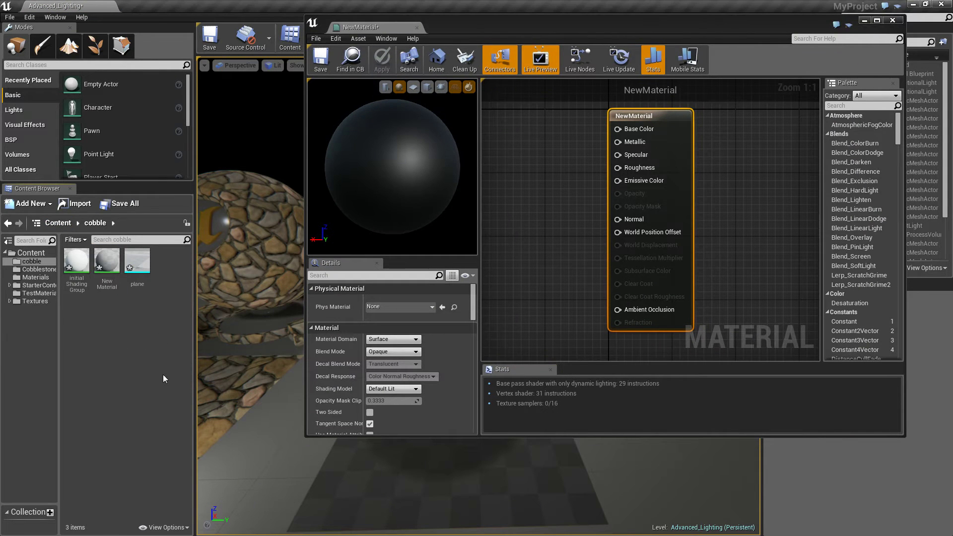
# Import all five Targa textures from the Test folder into the cobble content folder.
pyautogui.hotkey('alt', 'Tab')
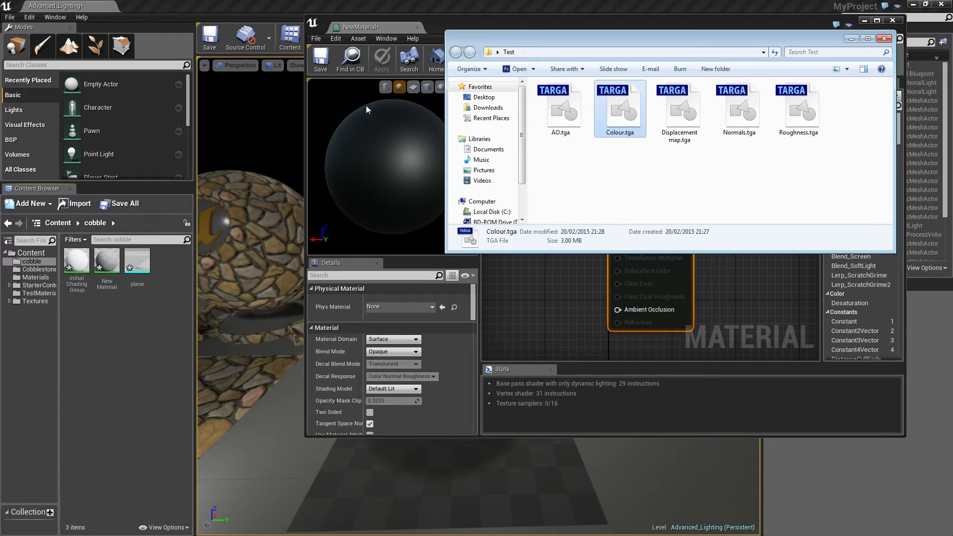
pyautogui.click(843, 125)
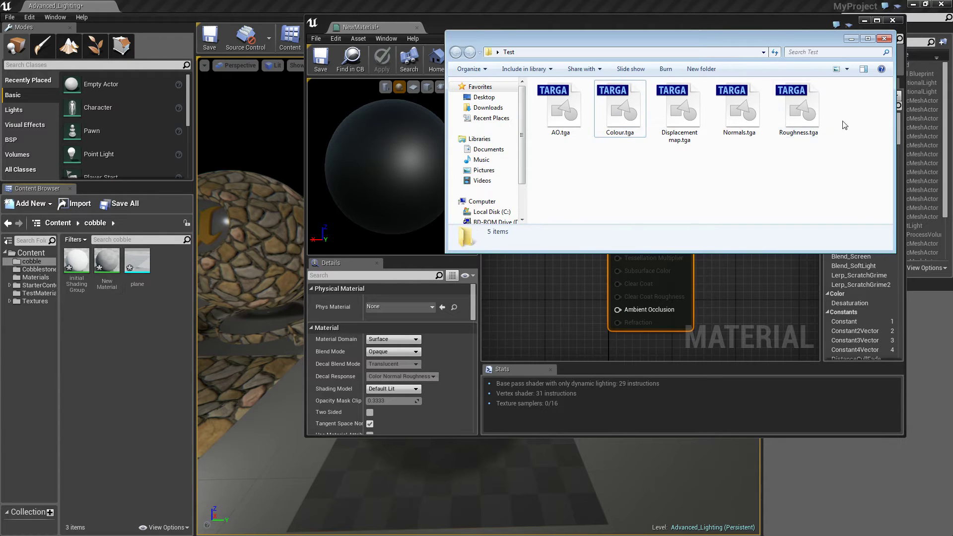
pyautogui.hotkey('ctrl', 'a')
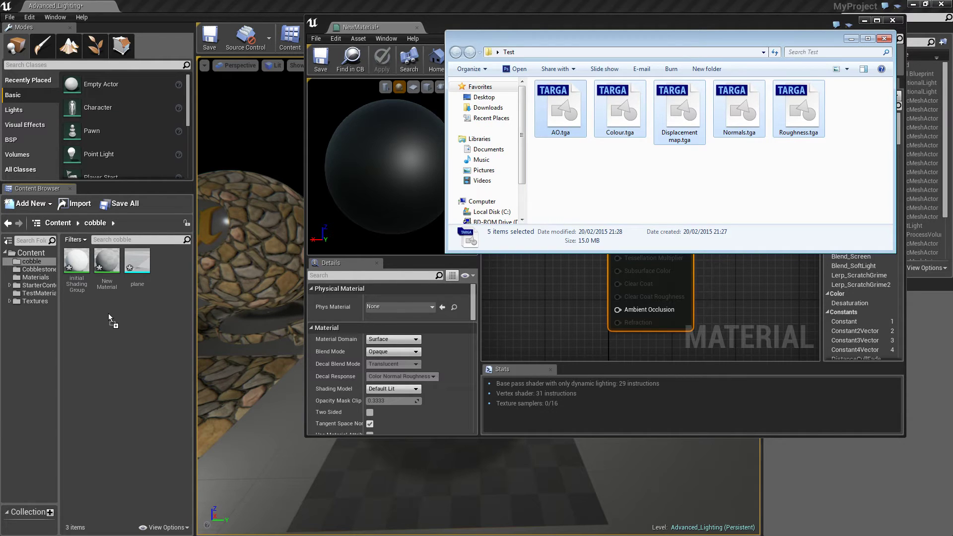
pyautogui.moveTo(109, 314); pyautogui.dragTo(109, 315)
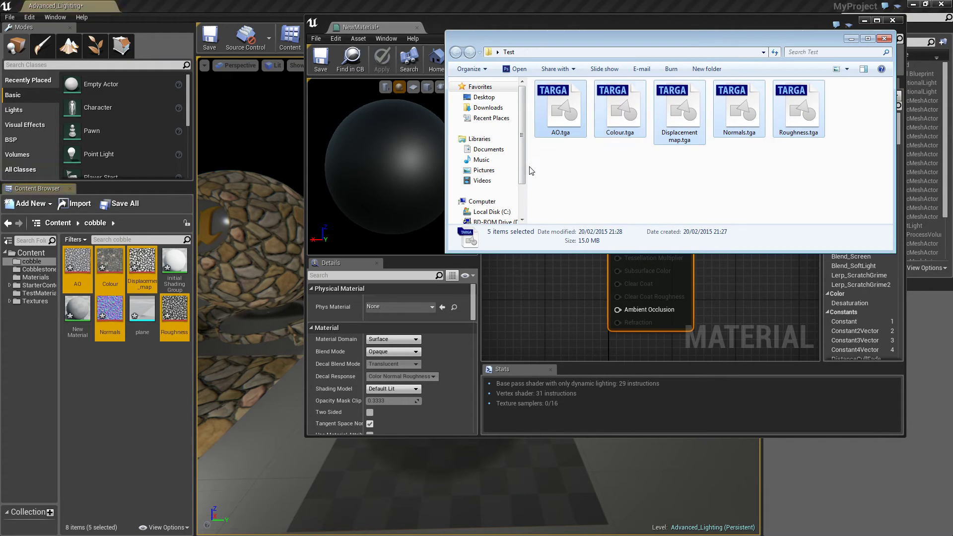
pyautogui.click(851, 38)
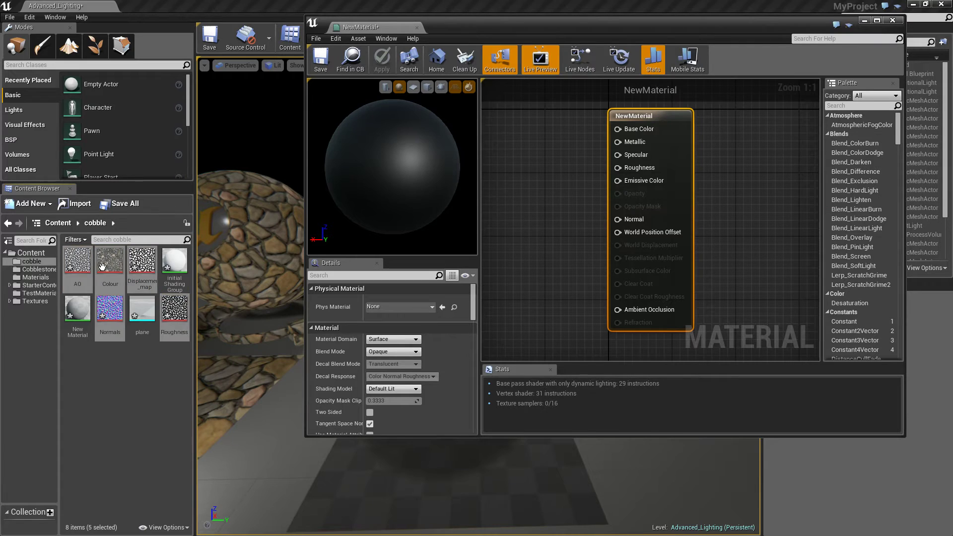
# Add the five imported textures as texture samples beside the NewMaterial node, and maximize the material editor.
pyautogui.moveTo(110, 263); pyautogui.dragTo(629, 139)
pyautogui.moveTo(555, 140); pyautogui.dragTo(671, 338)
pyautogui.moveTo(693, 183); pyautogui.dragTo(577, 185)
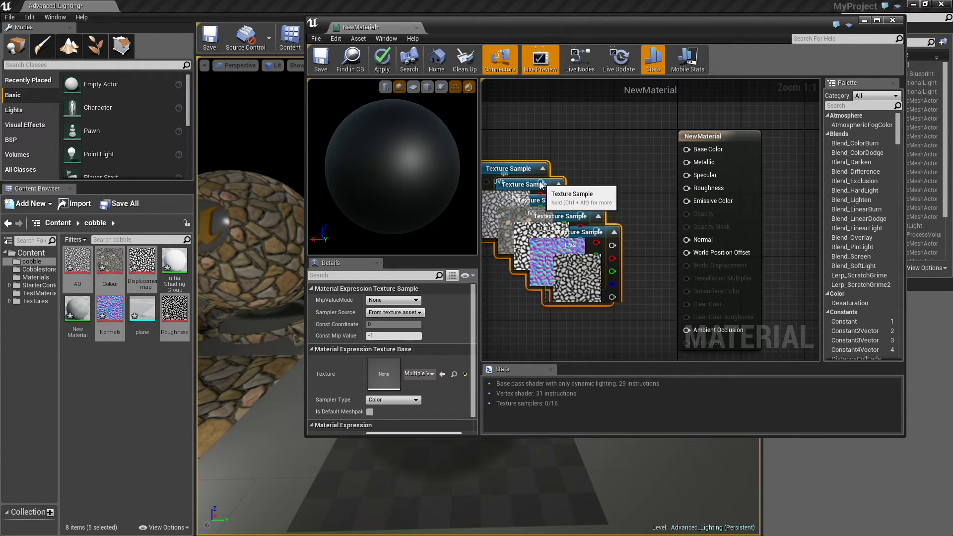
pyautogui.moveTo(681, 31); pyautogui.dragTo(647, 4)
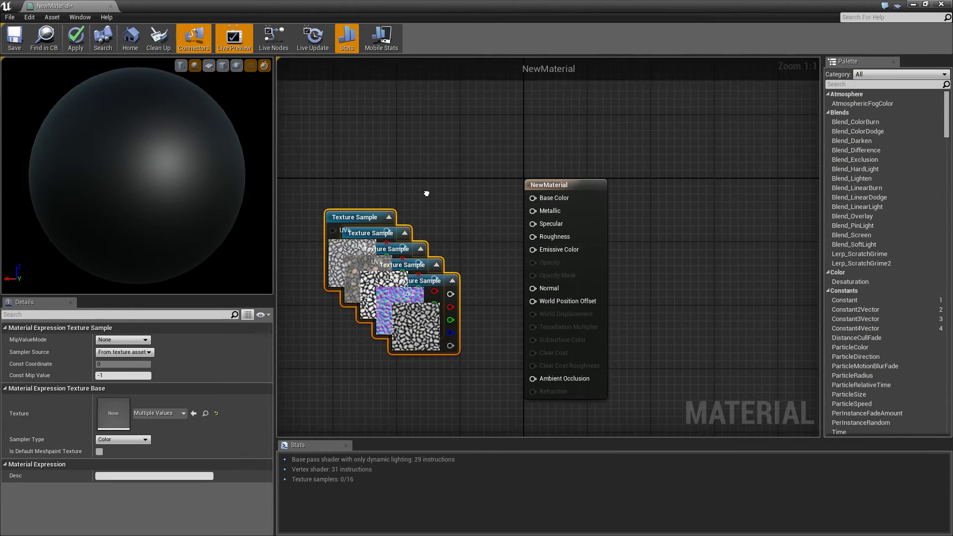
# Connect the AO sample to Ambient Occlusion and the Colour sample to Base Color, spreading the overlapping samples apart.
pyautogui.click(364, 221)
pyautogui.moveTo(354, 230); pyautogui.dragTo(534, 391)
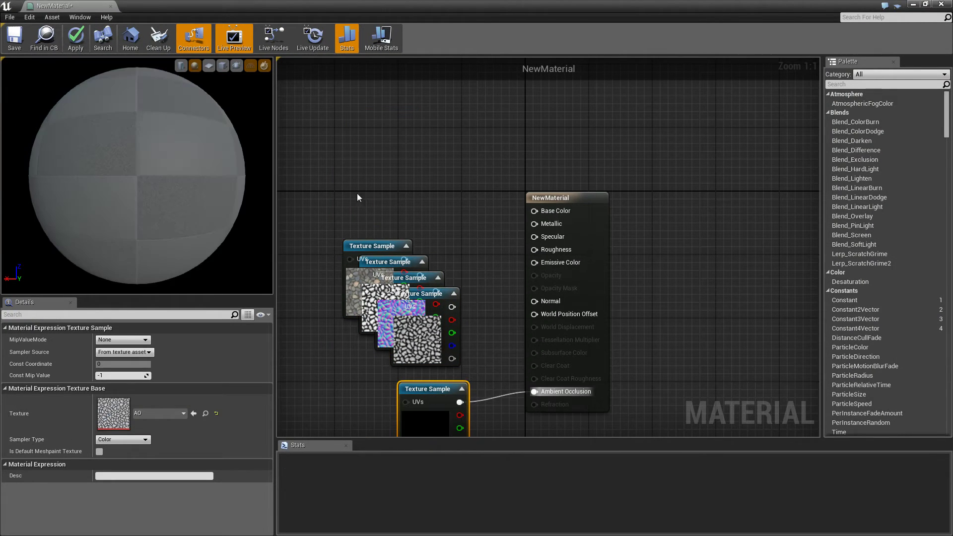
pyautogui.moveTo(400, 248); pyautogui.dragTo(299, 340)
pyautogui.moveTo(432, 296); pyautogui.dragTo(416, 217)
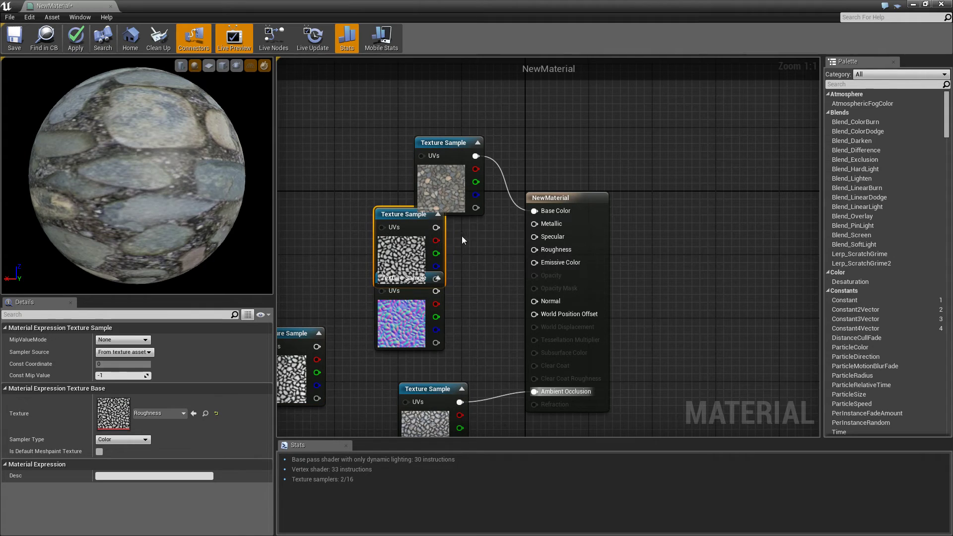
# Preview the material on a plane, and connect the Roughness and Normals samples to the Roughness and Normal inputs.
pyautogui.click(209, 65)
pyautogui.scroll(5, 153, 130)
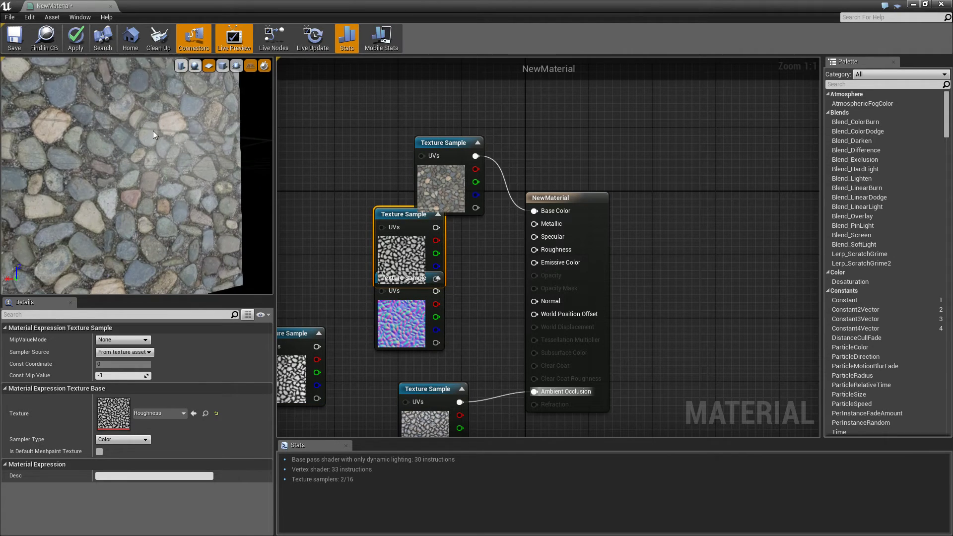
pyautogui.moveTo(436, 227); pyautogui.dragTo(534, 250)
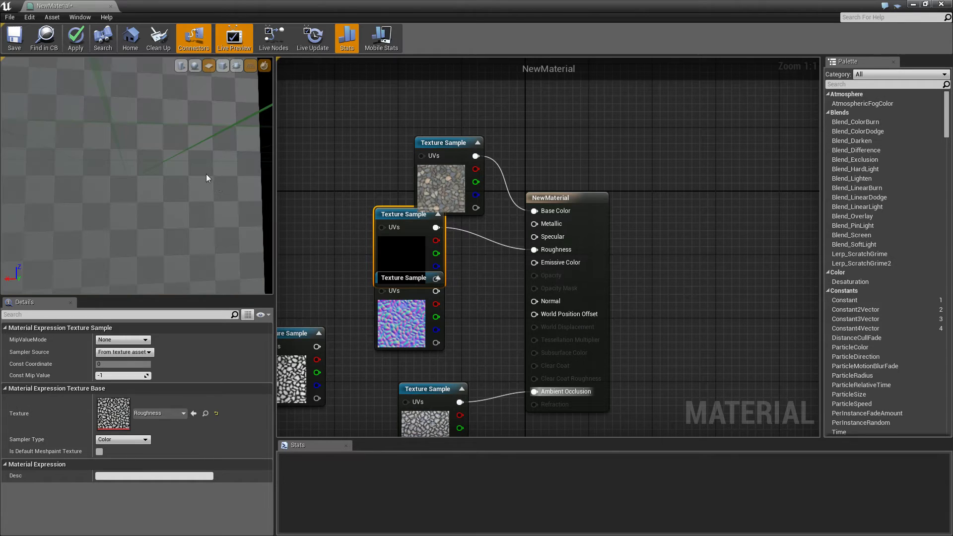
pyautogui.moveTo(151, 189); pyautogui.dragTo(534, 301)
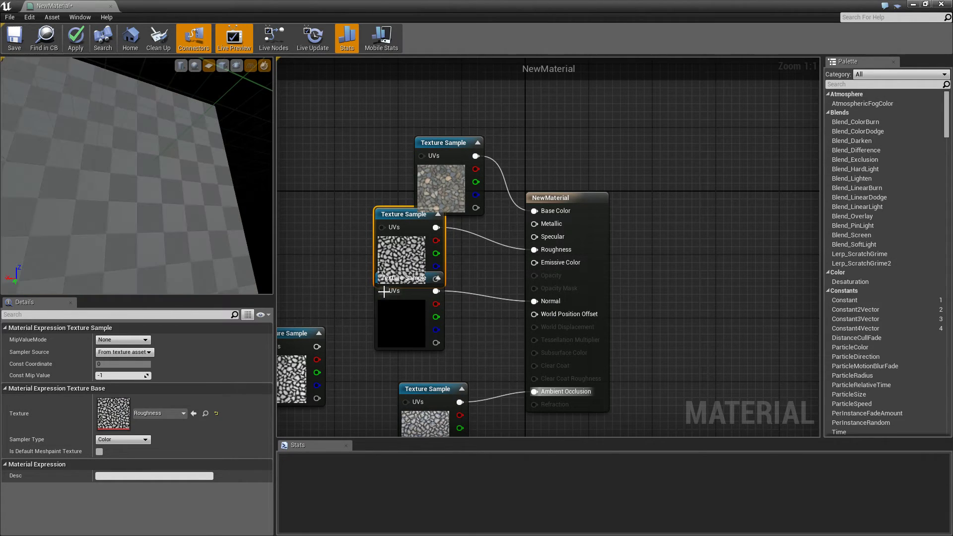
pyautogui.moveTo(407, 213); pyautogui.dragTo(367, 174)
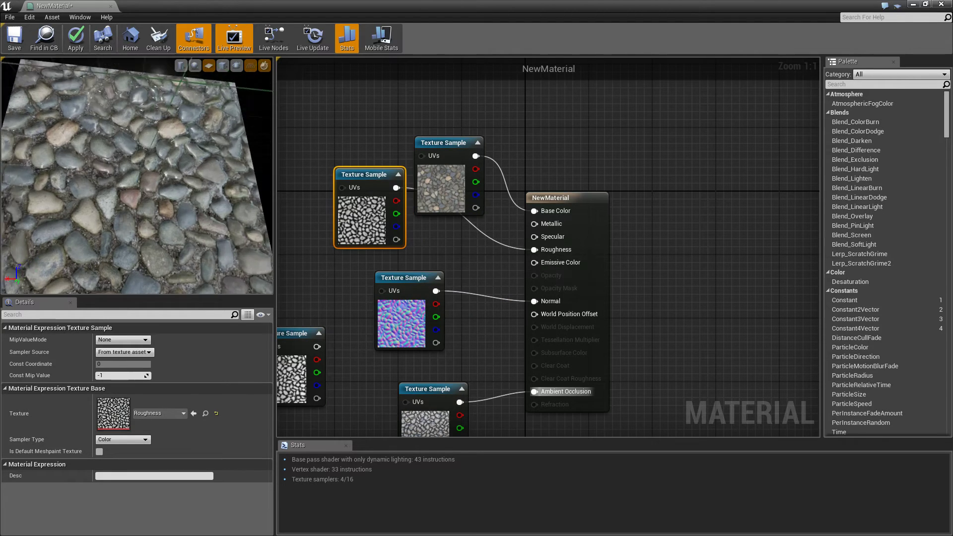
pyautogui.moveTo(136, 175); pyautogui.dragTo(182, 167)
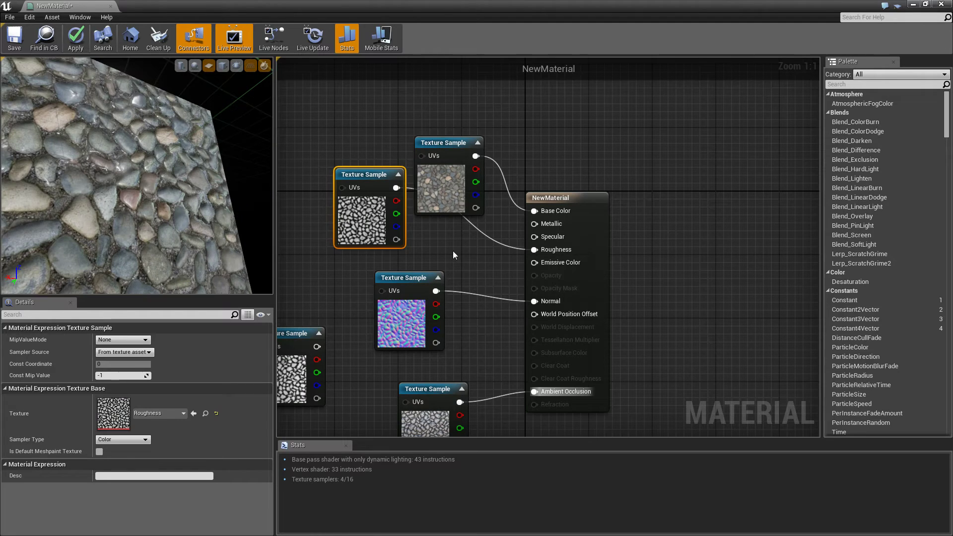
# Place an Add node fed by the Roughness sample on input B, and move the Colour sample clear above it.
pyautogui.click(460, 241)
pyautogui.moveTo(395, 189); pyautogui.dragTo(473, 238)
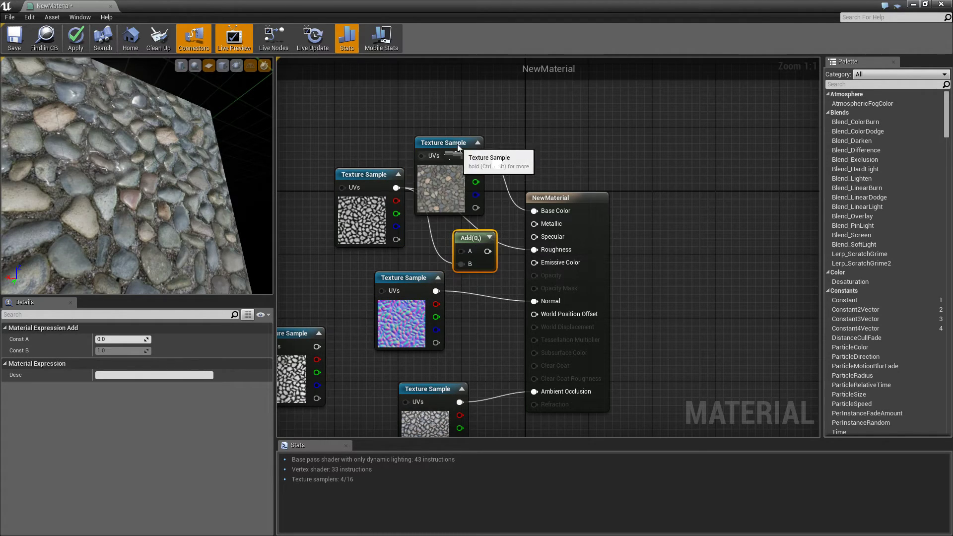
pyautogui.moveTo(457, 147); pyautogui.dragTo(472, 97)
pyautogui.moveTo(511, 289); pyautogui.dragTo(511, 289)
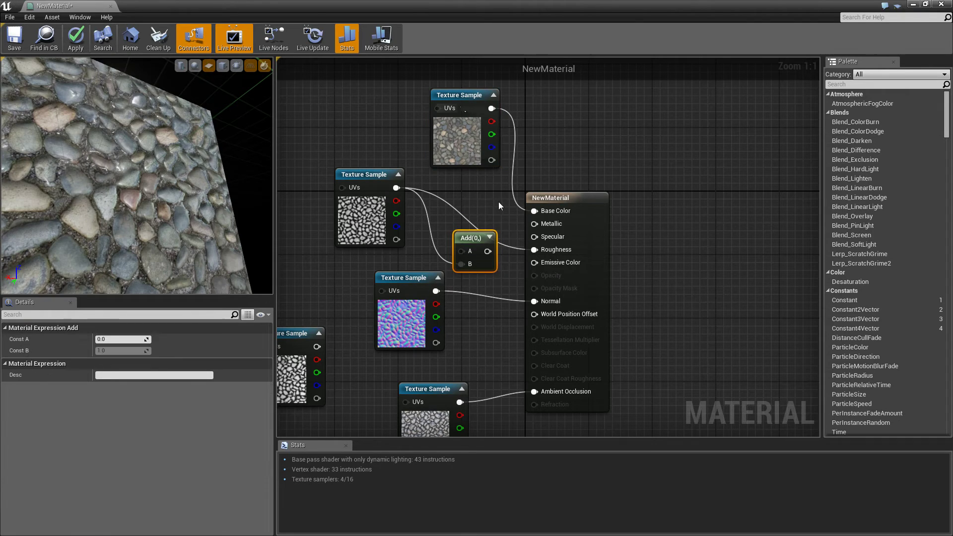
pyautogui.click(495, 202)
pyautogui.press('a')
pyautogui.click(489, 201)
pyautogui.click(480, 212)
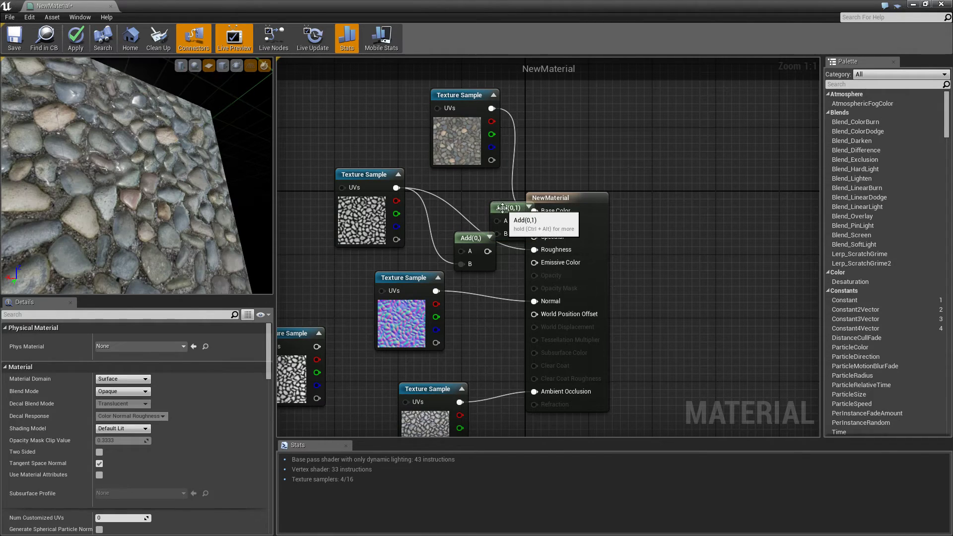
pyautogui.click(502, 208)
pyautogui.press('Delete')
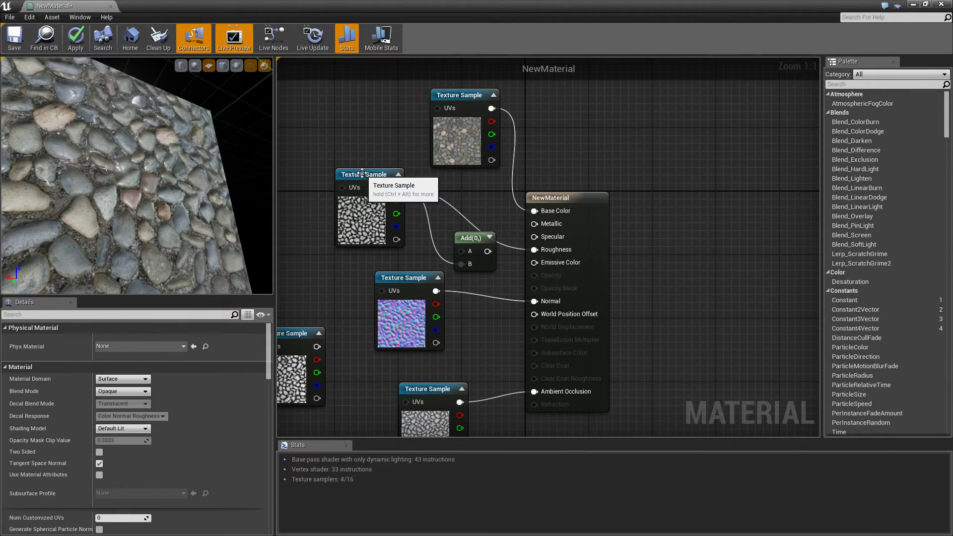
# Move the Roughness sample farther from the Add node and place a Constant node with value 1 between them.
pyautogui.moveTo(361, 174); pyautogui.dragTo(305, 182)
pyautogui.press('1')
pyautogui.click(389, 173)
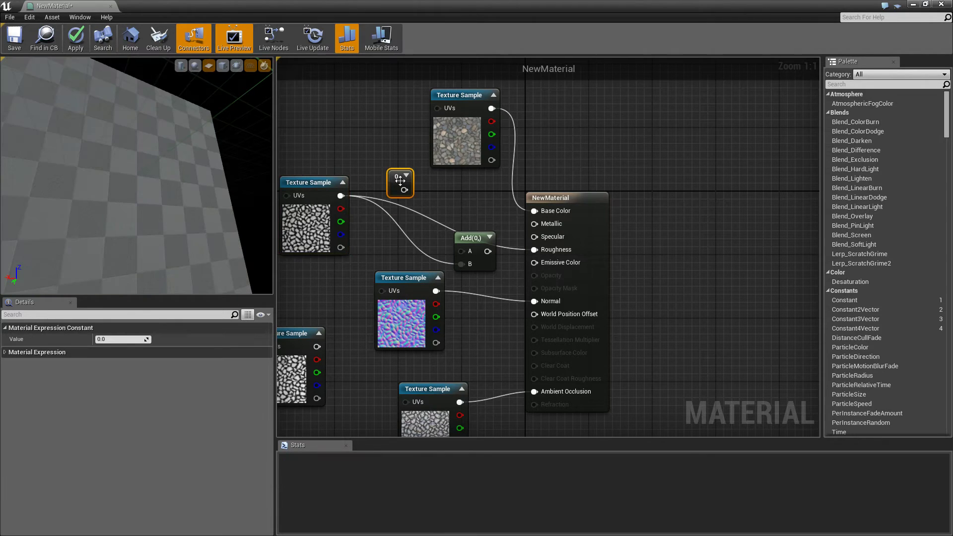
pyautogui.click(126, 339)
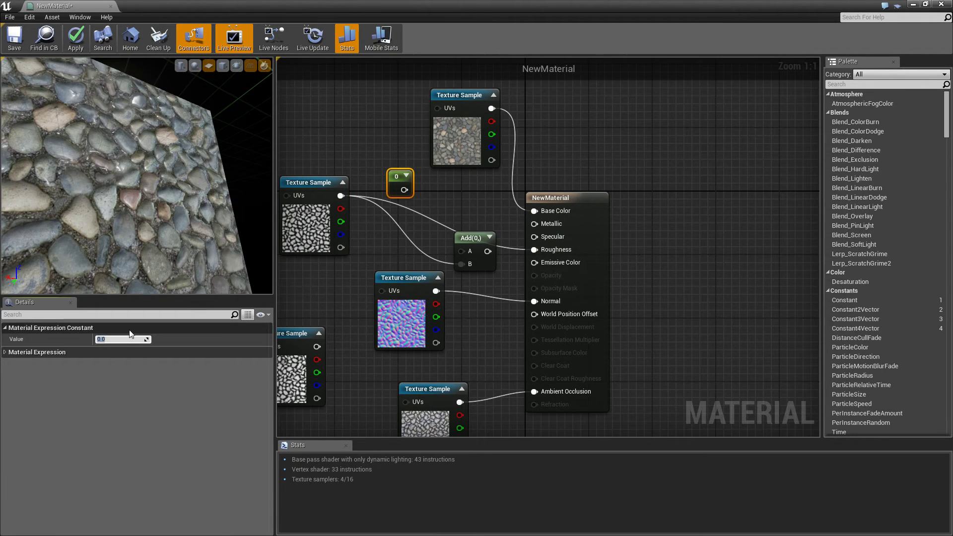
pyautogui.write('1')
pyautogui.press('Return')
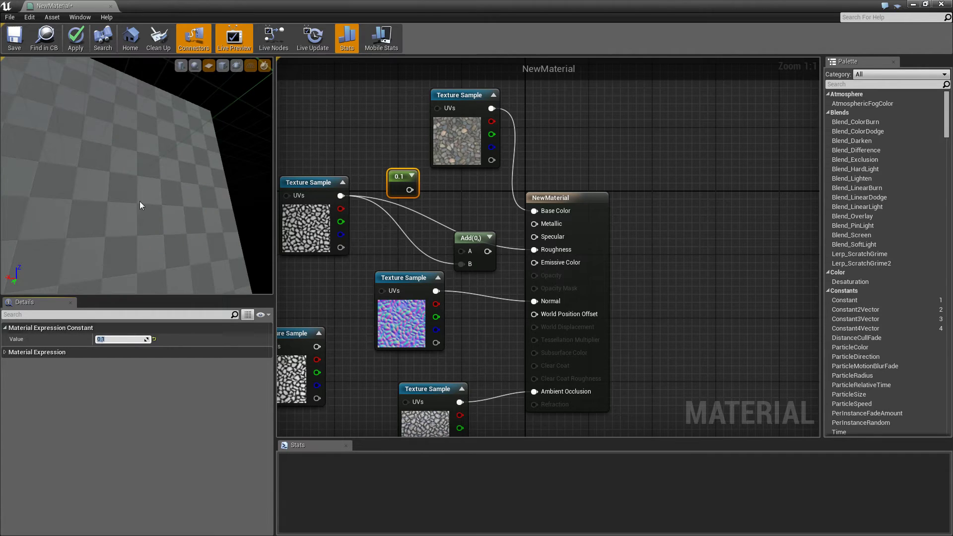
pyautogui.click(397, 140)
pyautogui.press('1')
pyautogui.click(397, 144)
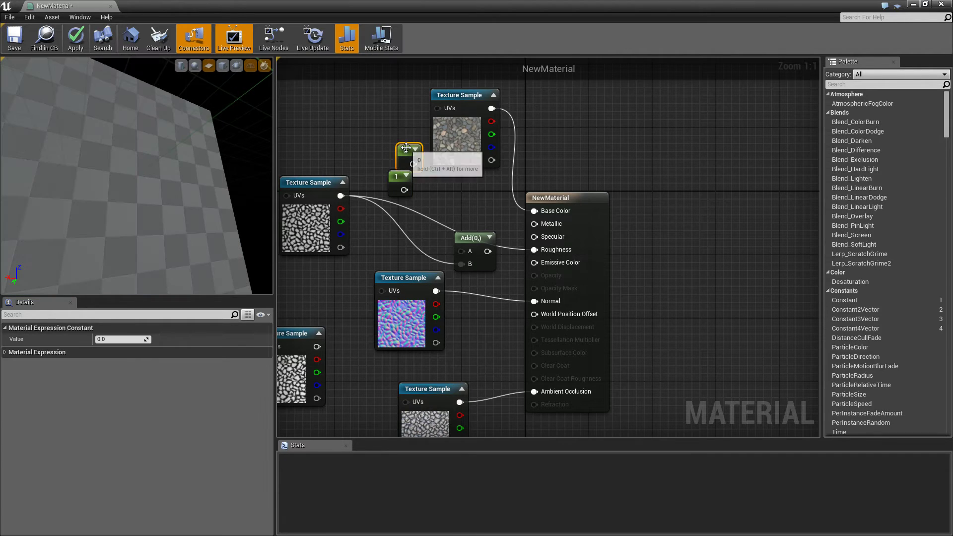
pyautogui.press('Delete')
# Expand the constant's preview with the node moved above the Roughness connection, and set its value to about 0.416.
pyautogui.click(406, 175)
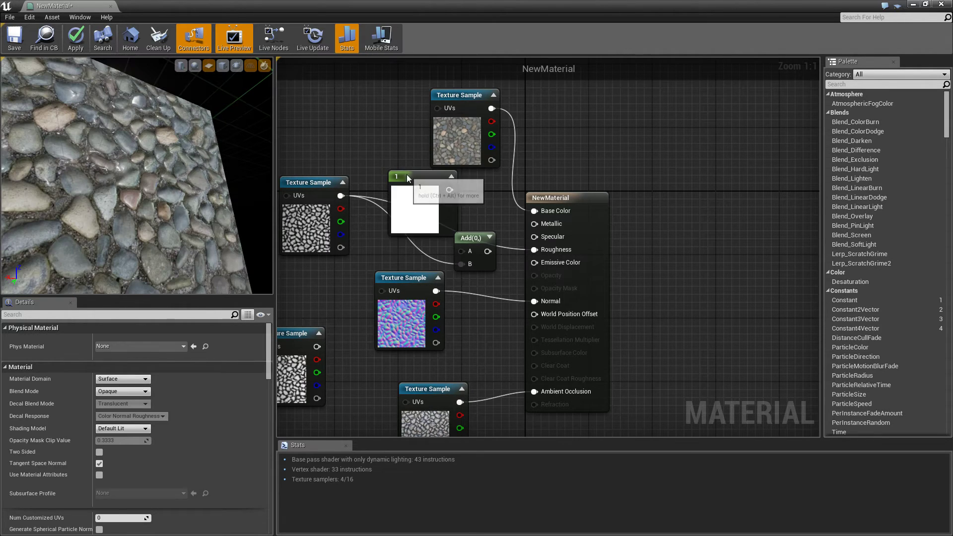
pyautogui.moveTo(405, 174); pyautogui.dragTo(375, 132)
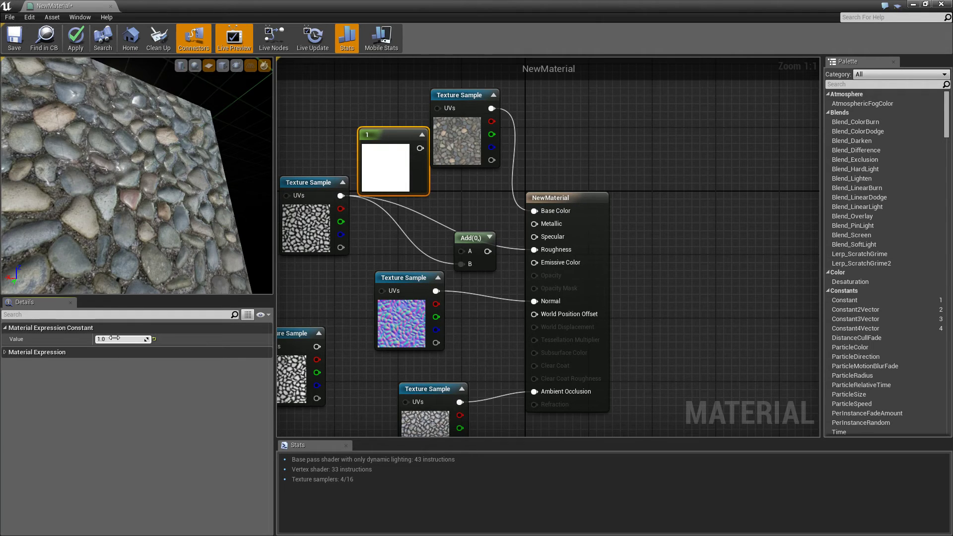
pyautogui.moveTo(127, 340)
pyautogui.mouseDown()
pyautogui.moveTo(174, 326)
pyautogui.moveTo(126, 342)
pyautogui.mouseUp()
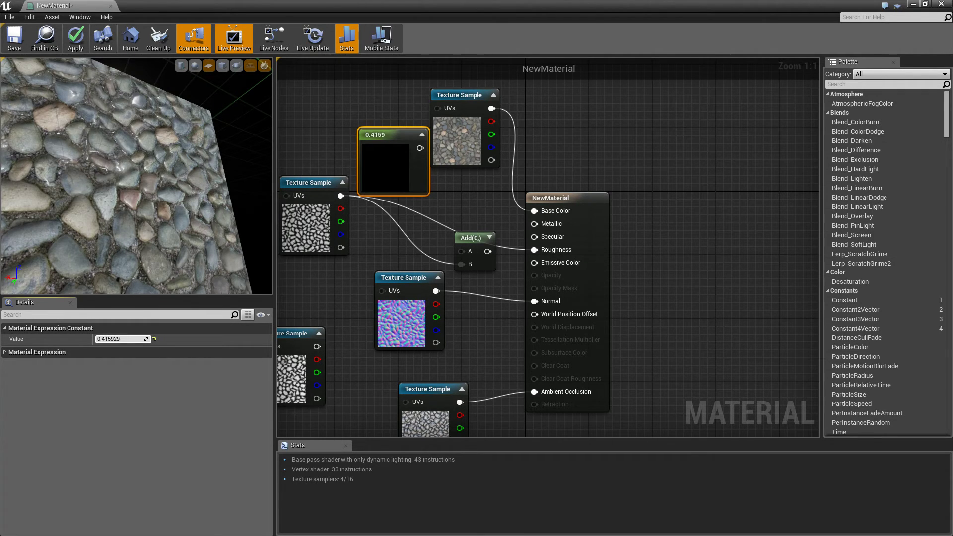
# Set the Constant to about 0.177, feed it into the Add node's input A, and connect the Add output to Roughness.
pyautogui.moveTo(111, 339); pyautogui.dragTo(92, 339)
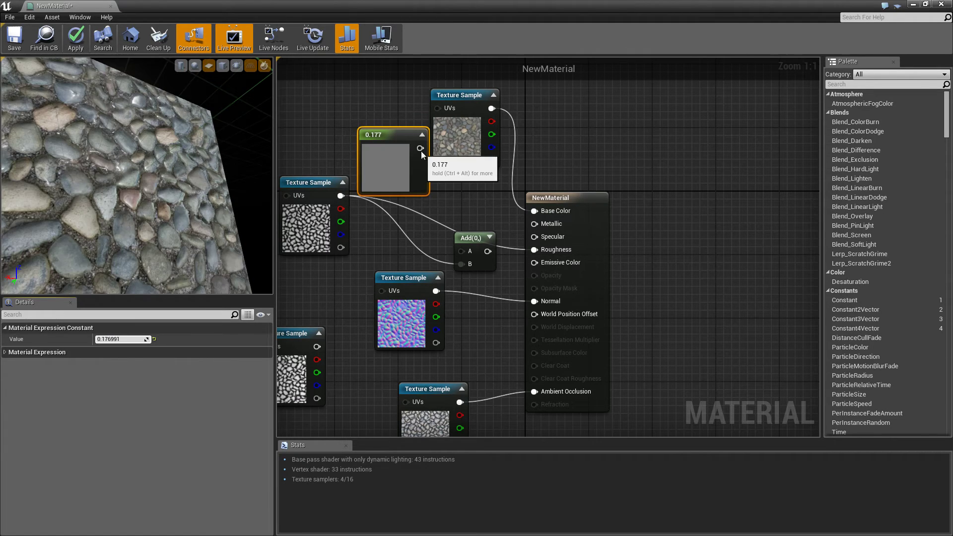
pyautogui.moveTo(420, 148); pyautogui.dragTo(534, 249)
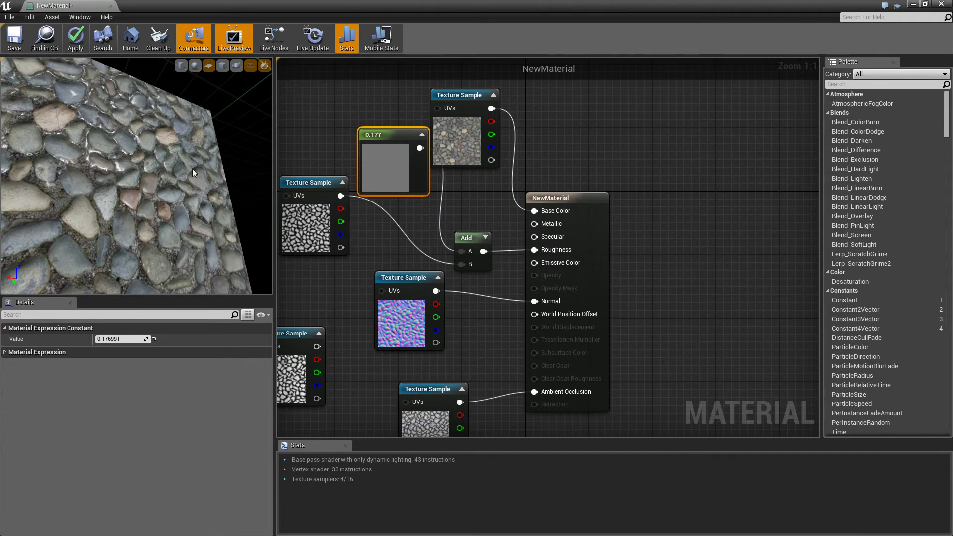
pyautogui.moveTo(192, 168); pyautogui.dragTo(497, 223)
pyautogui.scroll(5, 191, 169)
pyautogui.moveTo(224, 188)
pyautogui.mouseDown()
pyautogui.moveTo(188, 193)
pyautogui.moveTo(238, 184)
pyautogui.moveTo(248, 191)
pyautogui.moveTo(208, 199)
pyautogui.moveTo(230, 196)
pyautogui.mouseUp()
pyautogui.scroll(-5, 224, 188)
# Move the Displacement_map sample farther from the Normals and AO samples to open space between them, and clear the selection.
pyautogui.moveTo(321, 114); pyautogui.dragTo(436, 93)
pyautogui.click(400, 313)
pyautogui.moveTo(404, 318); pyautogui.dragTo(317, 342)
pyautogui.moveTo(382, 301); pyautogui.dragTo(395, 269)
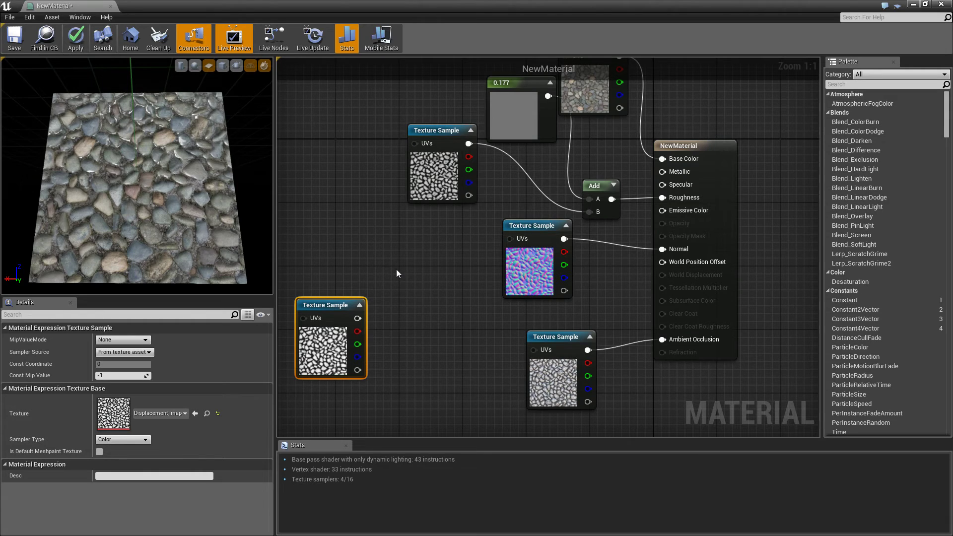
pyautogui.click(396, 269)
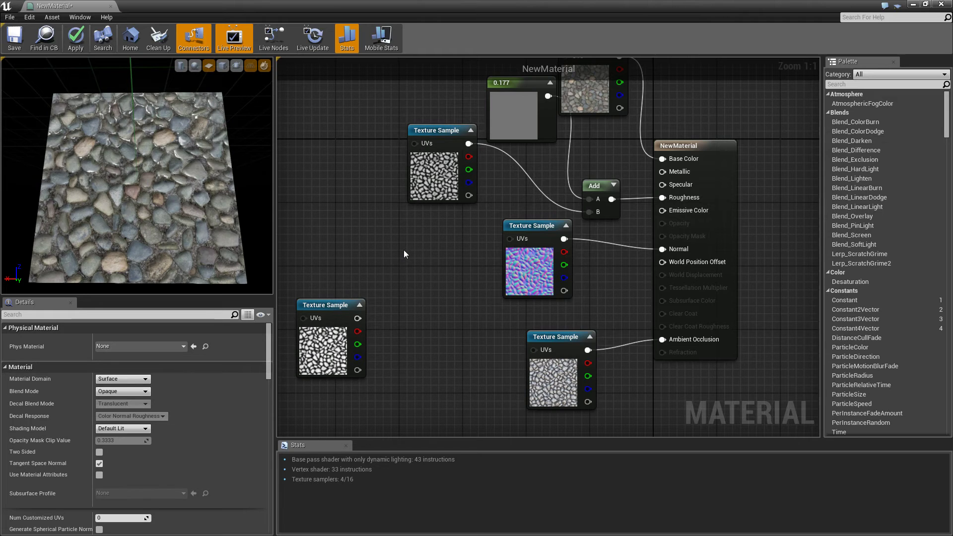
# Place a BumpOffset node in the open space and connect the Displacement_map sample's red channel to its Height input.
pyautogui.press('b')
pyautogui.click(425, 263)
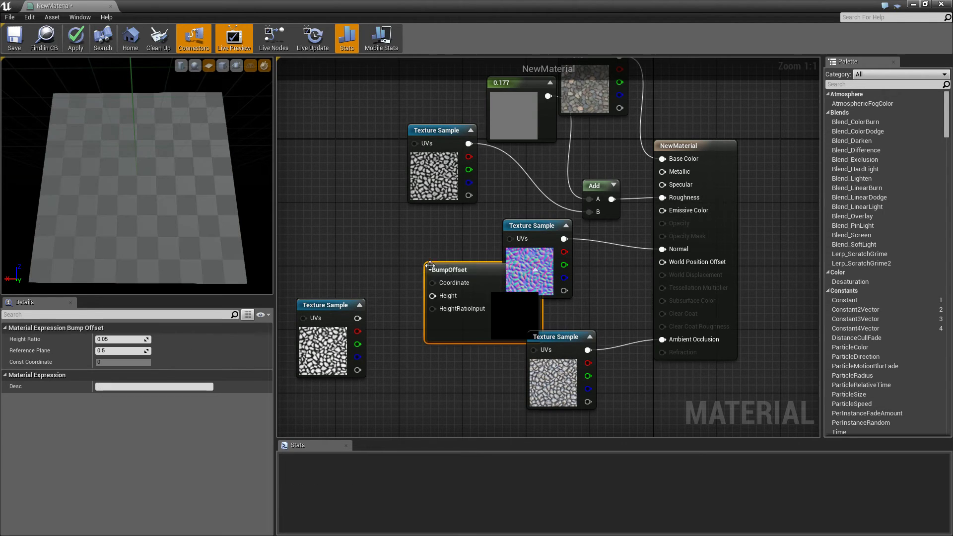
pyautogui.moveTo(451, 268); pyautogui.dragTo(392, 247)
pyautogui.moveTo(346, 303); pyautogui.dragTo(372, 276)
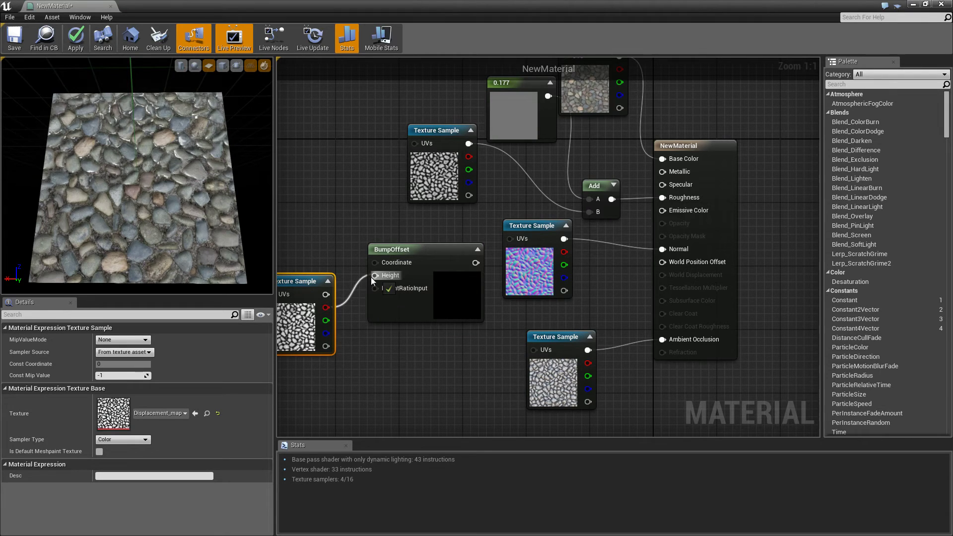
pyautogui.moveTo(306, 270); pyautogui.dragTo(364, 236)
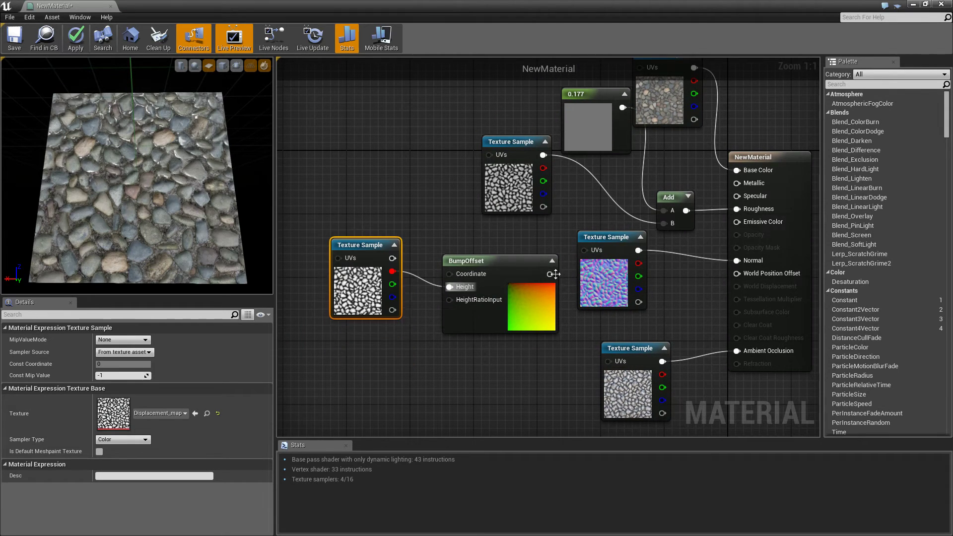
# Connect the BumpOffset output to the UVs inputs of the AO, Normals, Roughness and Colour samples.
pyautogui.moveTo(550, 274); pyautogui.dragTo(602, 349)
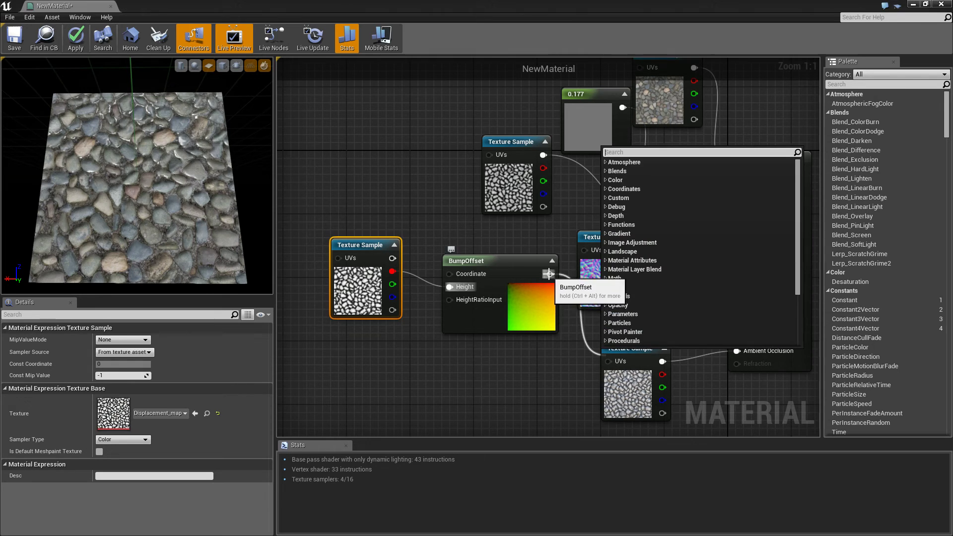
pyautogui.moveTo(550, 274); pyautogui.dragTo(604, 361)
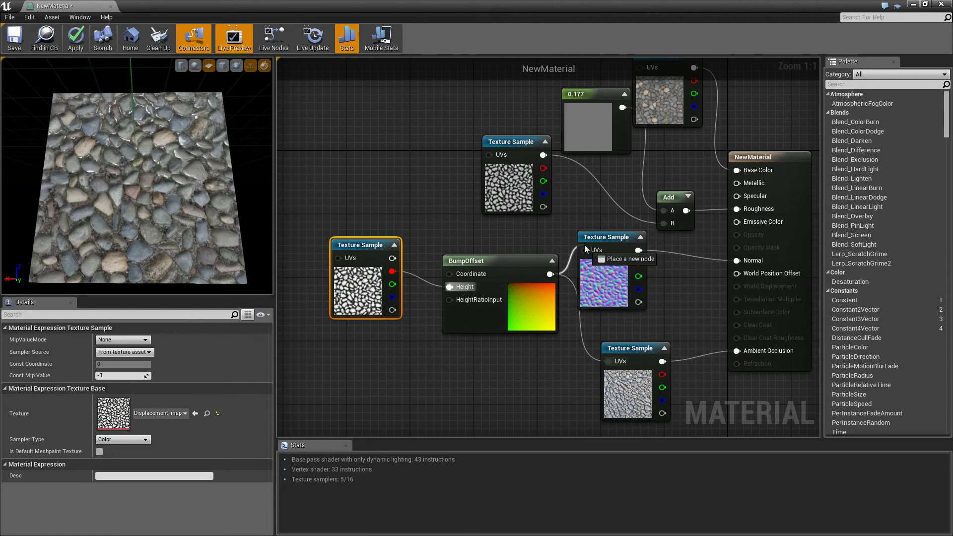
pyautogui.moveTo(309, 246); pyautogui.dragTo(365, 344)
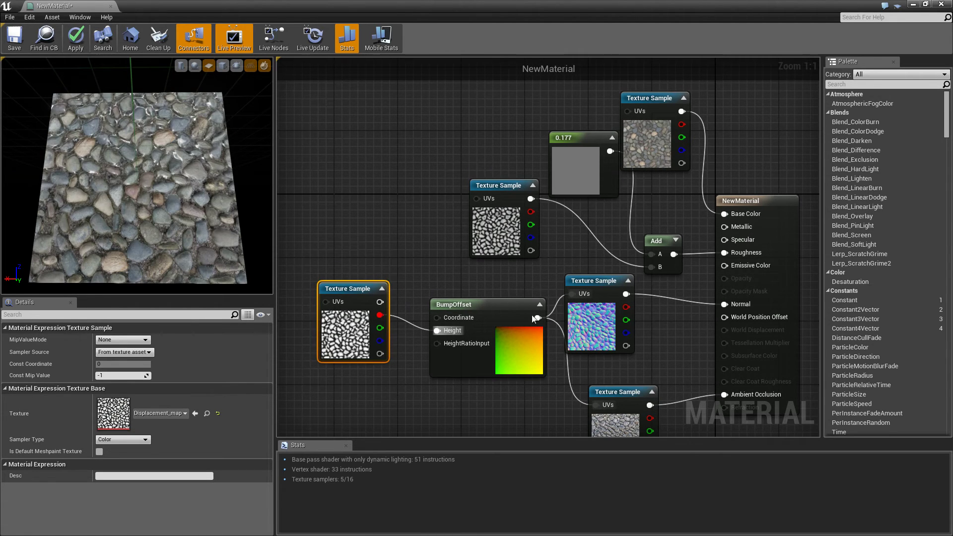
pyautogui.moveTo(537, 318); pyautogui.dragTo(476, 198)
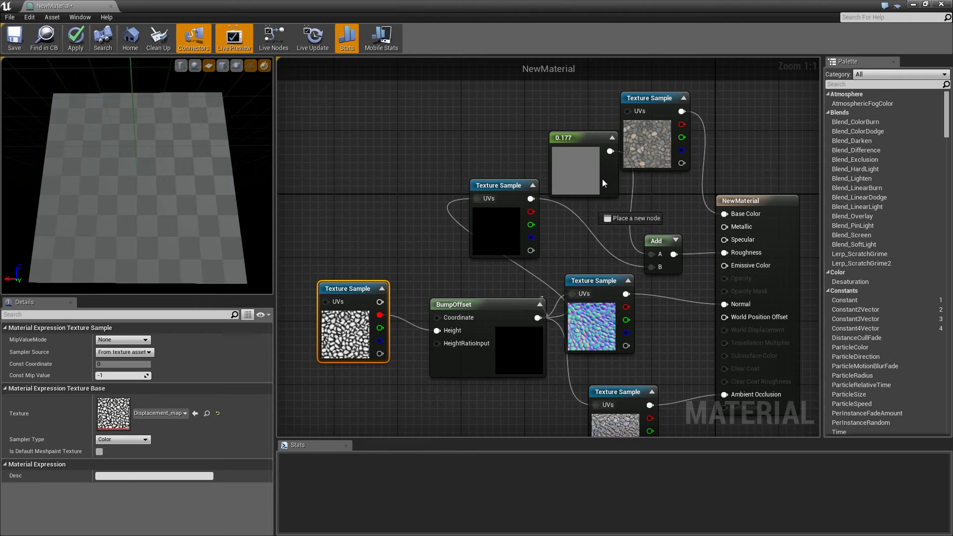
pyautogui.moveTo(602, 179); pyautogui.dragTo(626, 111)
# Inspect the parallax on the preview plane, and set BumpOffset's height ratio to 0.035 and reference plane to about 0.642.
pyautogui.scroll(5, 173, 147)
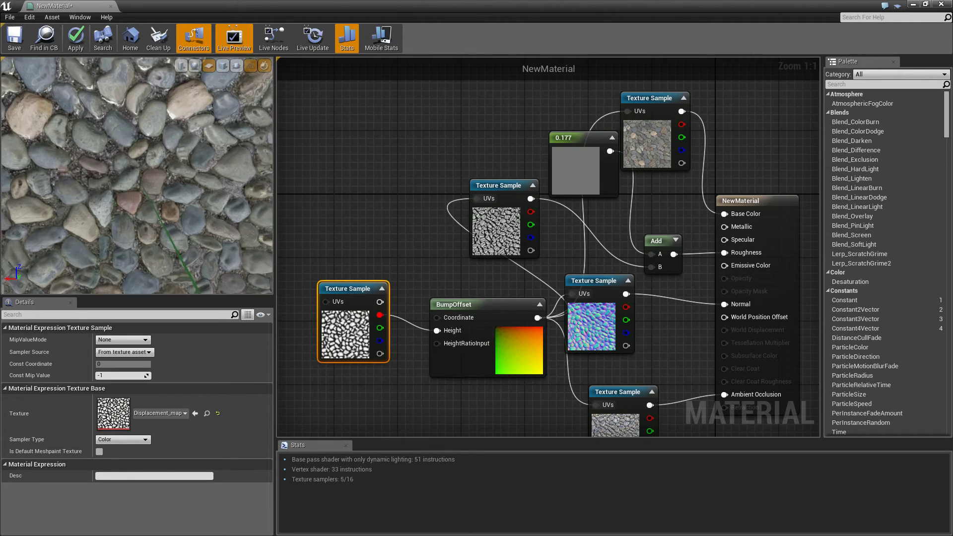
pyautogui.moveTo(174, 147)
pyautogui.mouseDown()
pyautogui.moveTo(175, 124)
pyautogui.moveTo(193, 104)
pyautogui.moveTo(169, 129)
pyautogui.moveTo(168, 149)
pyautogui.moveTo(169, 124)
pyautogui.moveTo(208, 139)
pyautogui.moveTo(174, 142)
pyautogui.moveTo(194, 134)
pyautogui.moveTo(162, 147)
pyautogui.mouseUp()
pyautogui.scroll(-5, 169, 149)
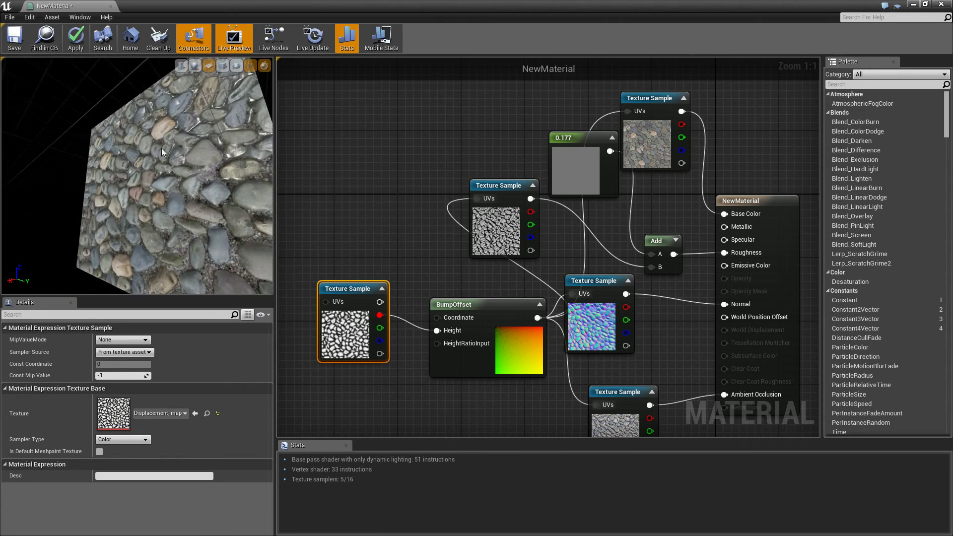
pyautogui.scroll(5, 162, 148)
pyautogui.scroll(-2, 162, 148)
pyautogui.click(468, 305)
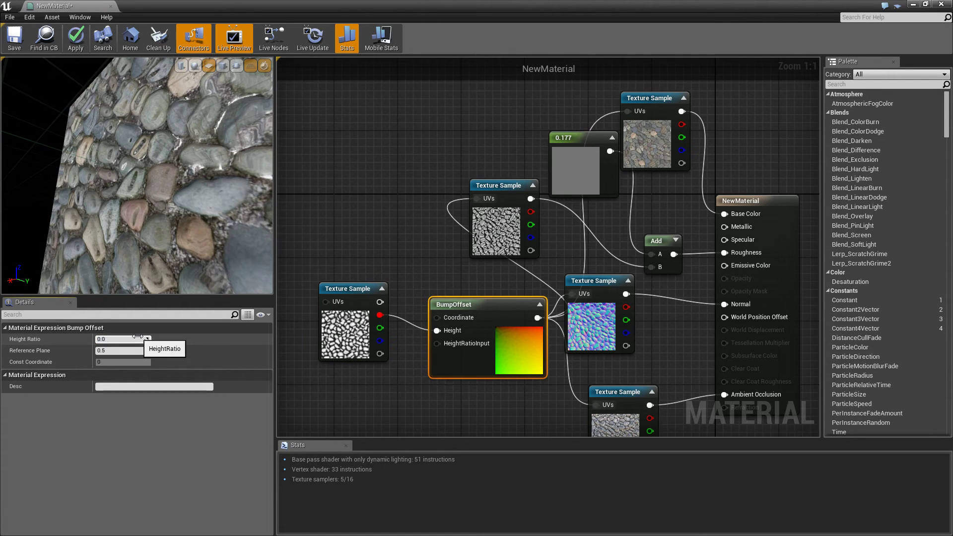
pyautogui.moveTo(137, 337); pyautogui.dragTo(138, 337)
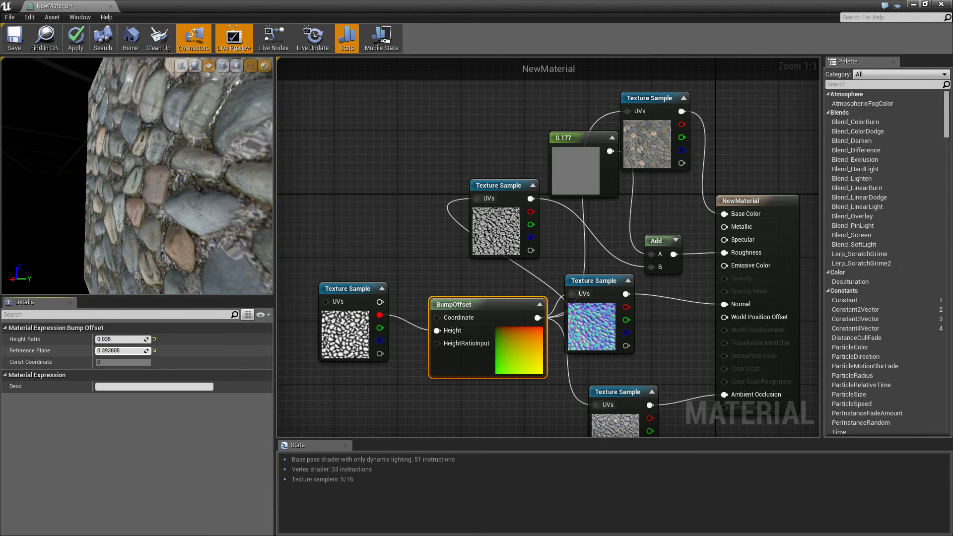
pyautogui.moveTo(111, 351); pyautogui.dragTo(110, 350)
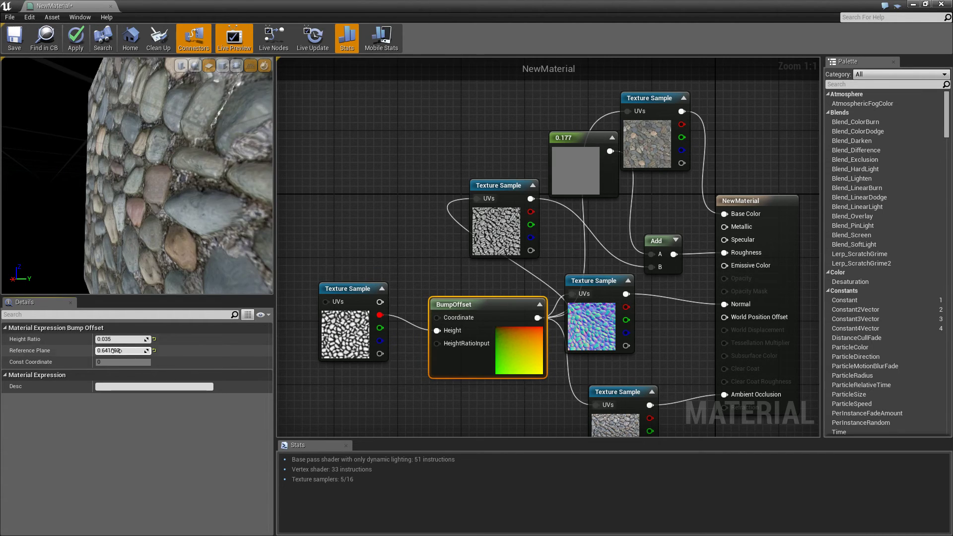
# Set BumpOffset's height ratio to 0.05, and apply the material to examine the cobbles up close in the level.
pyautogui.moveTo(157, 228); pyautogui.dragTo(134, 282)
pyautogui.scroll(-5, 153, 203)
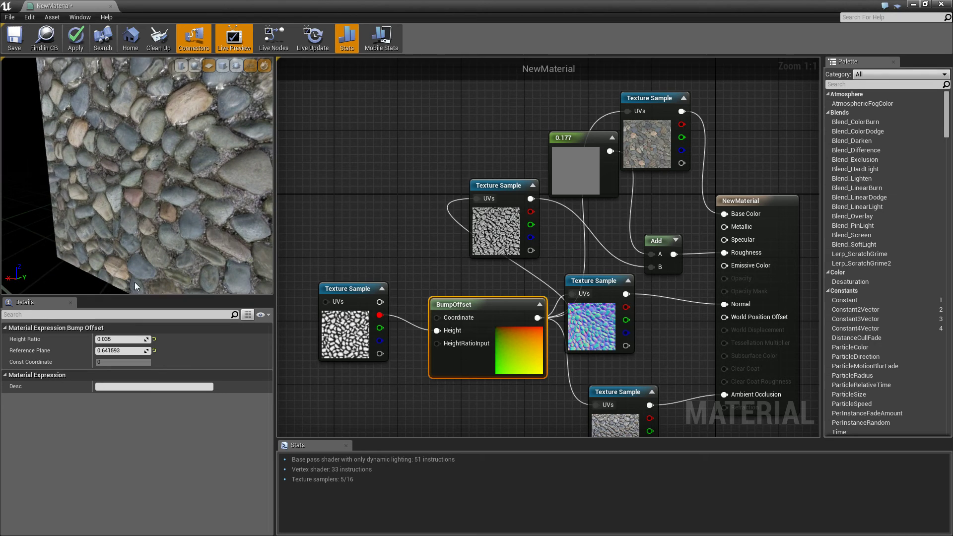
pyautogui.write('0.05')
pyautogui.press('Return')
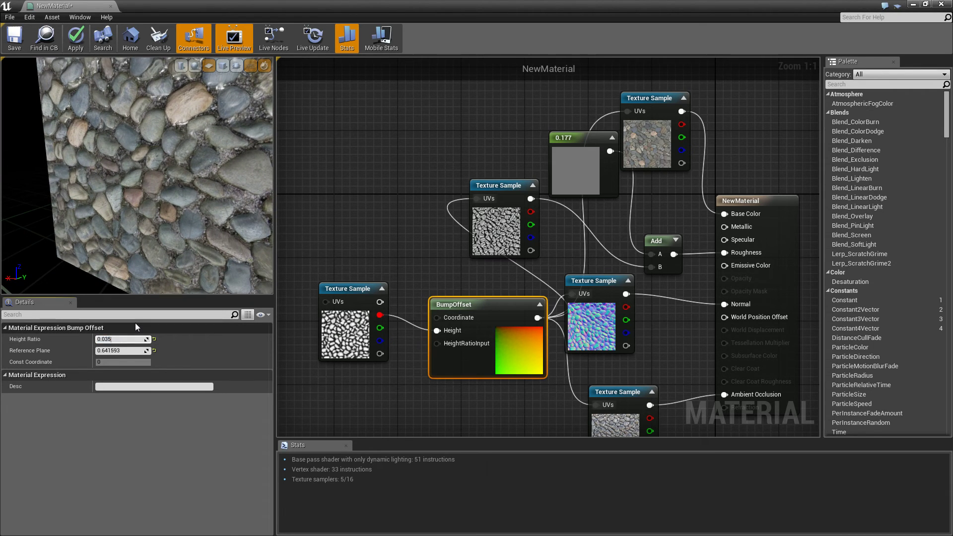
pyautogui.moveTo(135, 223); pyautogui.dragTo(152, 50)
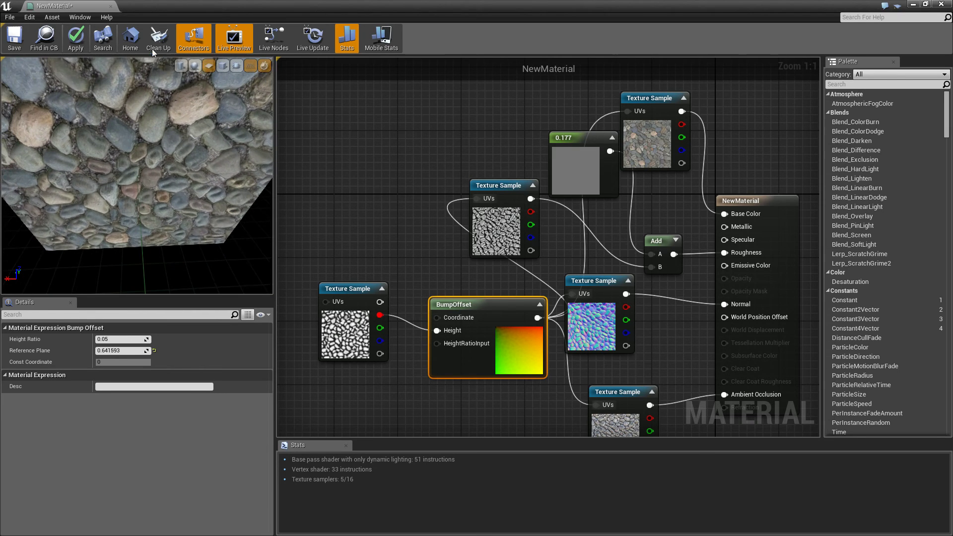
pyautogui.click(76, 40)
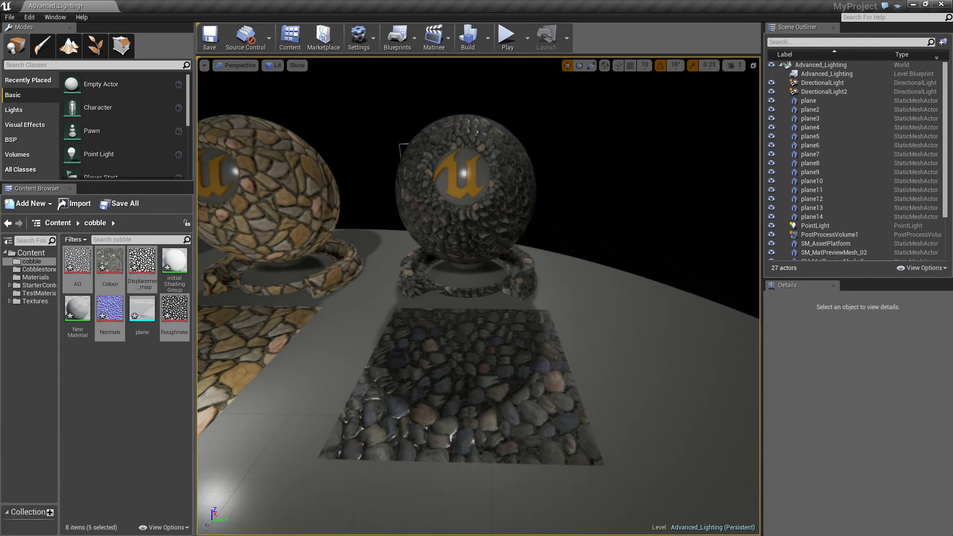
pyautogui.press('w')
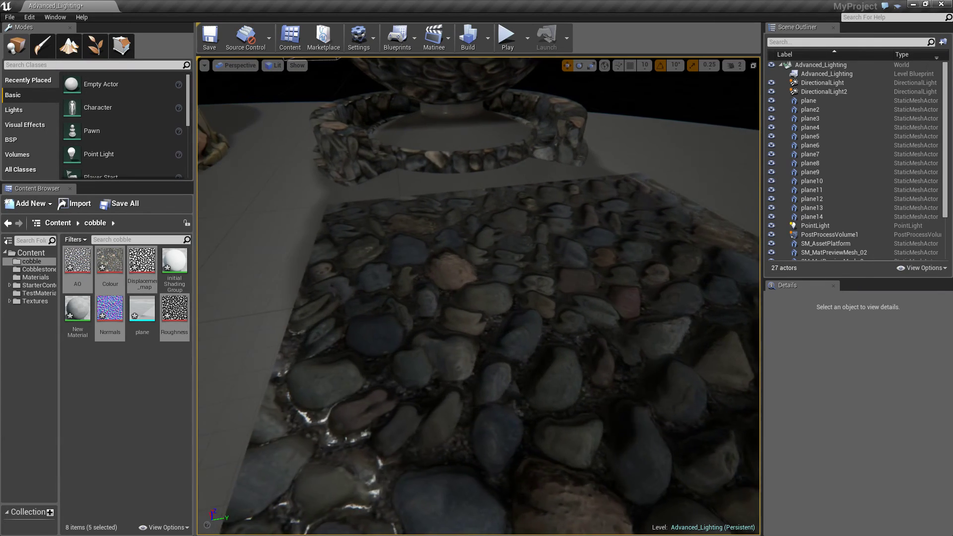
pyautogui.press('w')
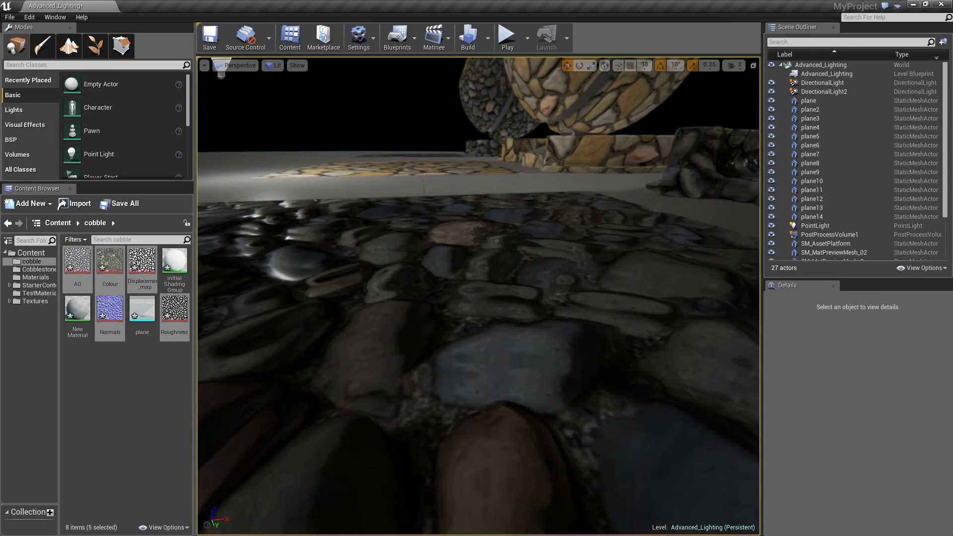
pyautogui.scroll(5, 477, 296)
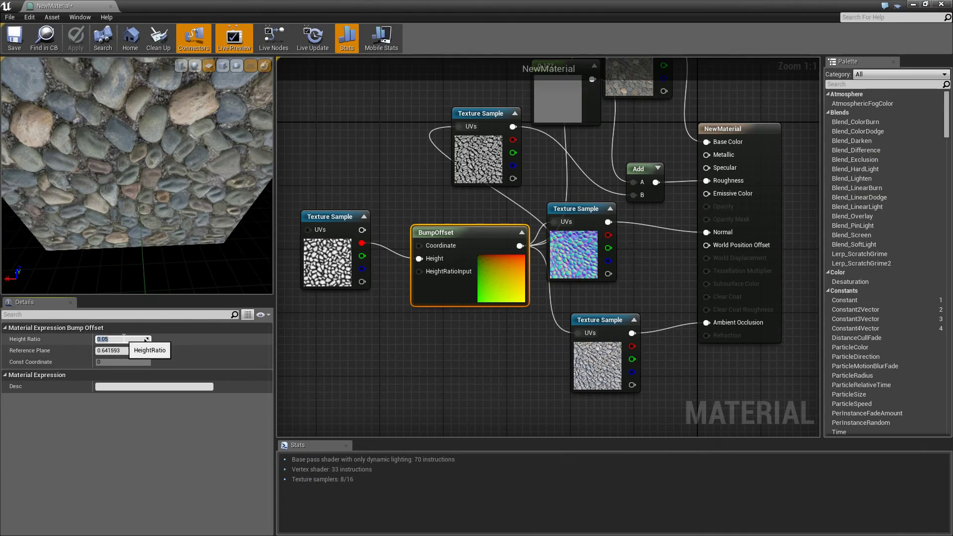
# Set BumpOffset's height ratio to 0.04 and its reference plane to about 0.686, checking the preview at a grazing angle.
pyautogui.write('4')
pyautogui.press('Return')
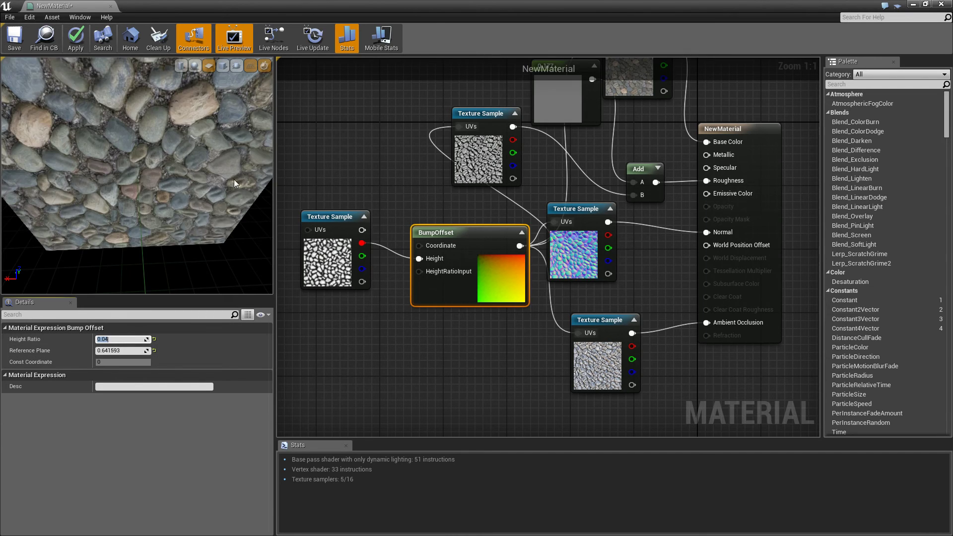
pyautogui.moveTo(234, 179); pyautogui.dragTo(164, 169)
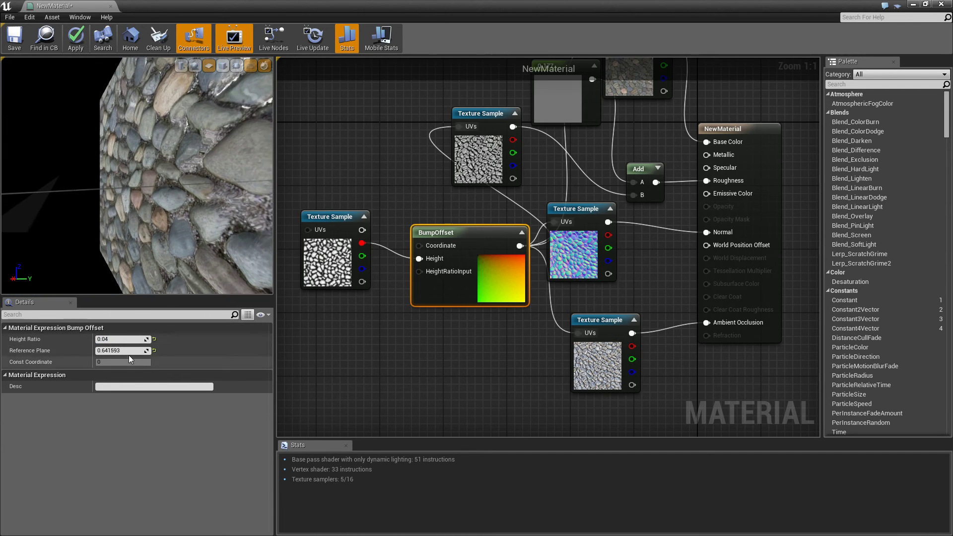
pyautogui.moveTo(129, 351); pyautogui.dragTo(119, 352)
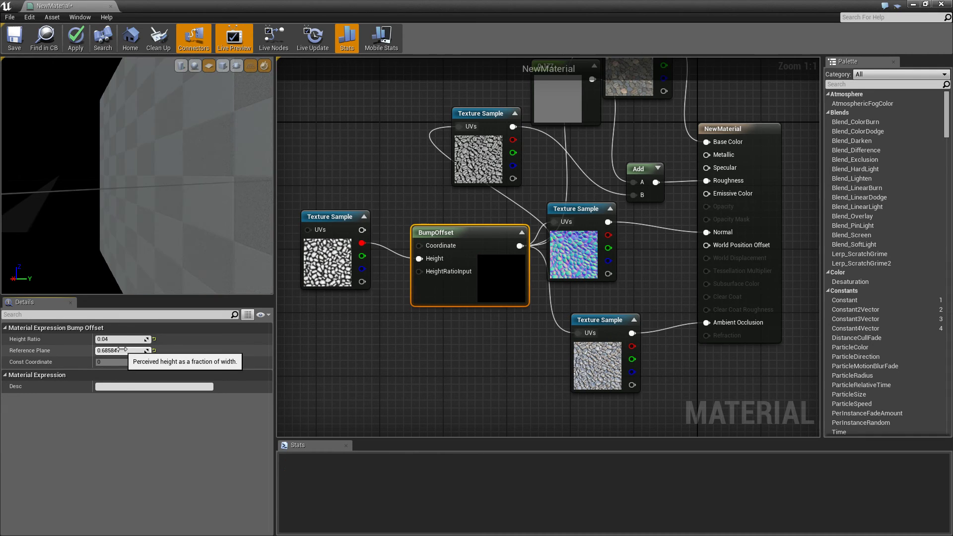
pyautogui.moveTo(136, 199); pyautogui.dragTo(84, 198)
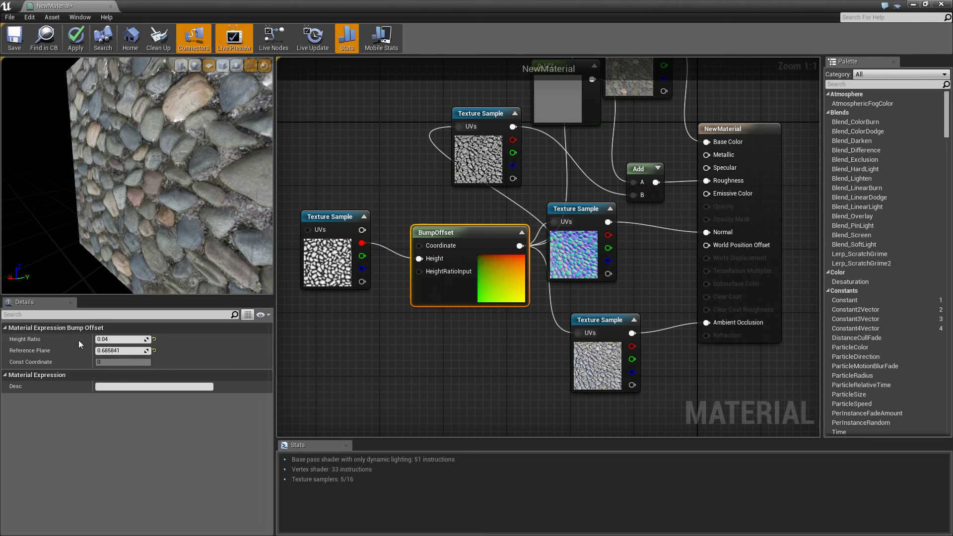
# Set BumpOffset's height ratio to 0.035 and its reference plane to about 0.606, and apply the material.
pyautogui.moveTo(122, 350); pyautogui.dragTo(113, 350)
pyautogui.click(119, 339)
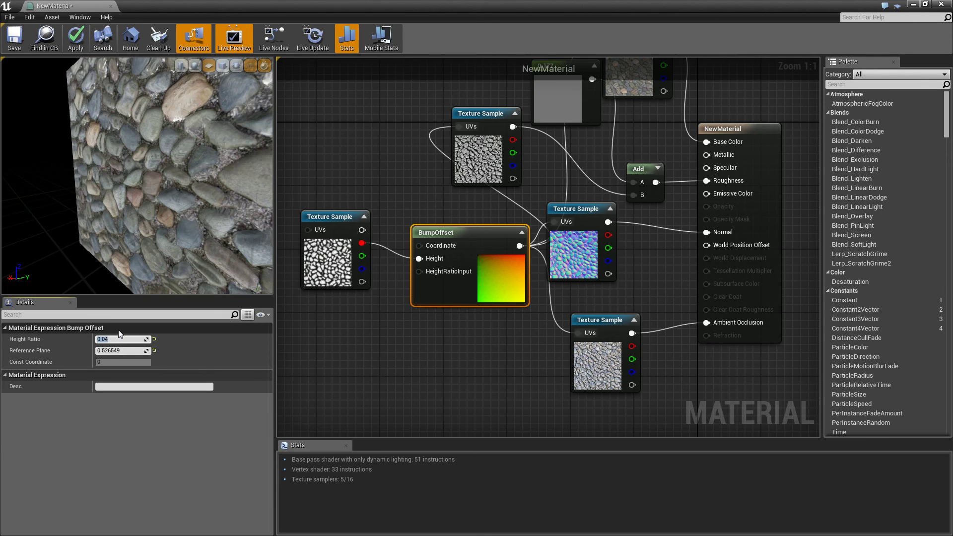
pyautogui.write('0.035')
pyautogui.press('Return')
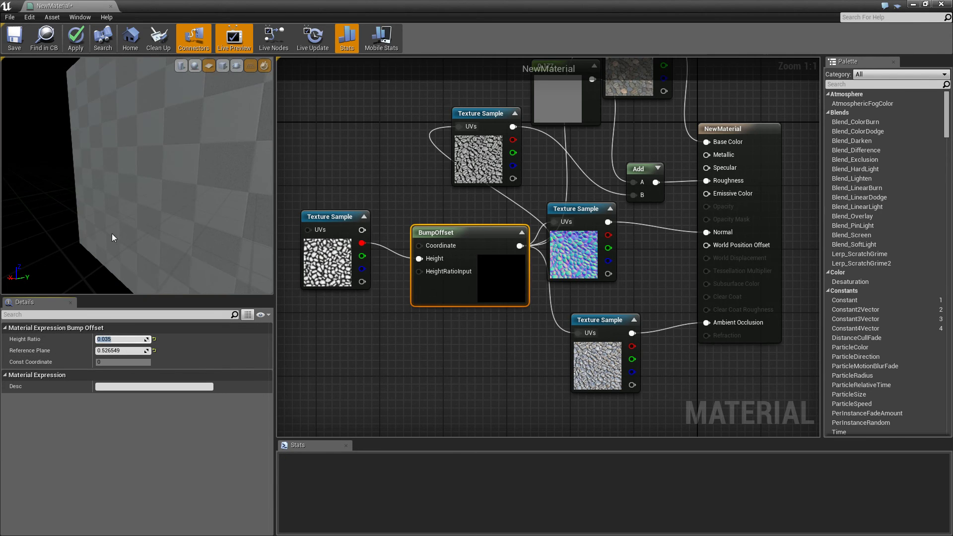
pyautogui.moveTo(122, 350); pyautogui.dragTo(130, 351)
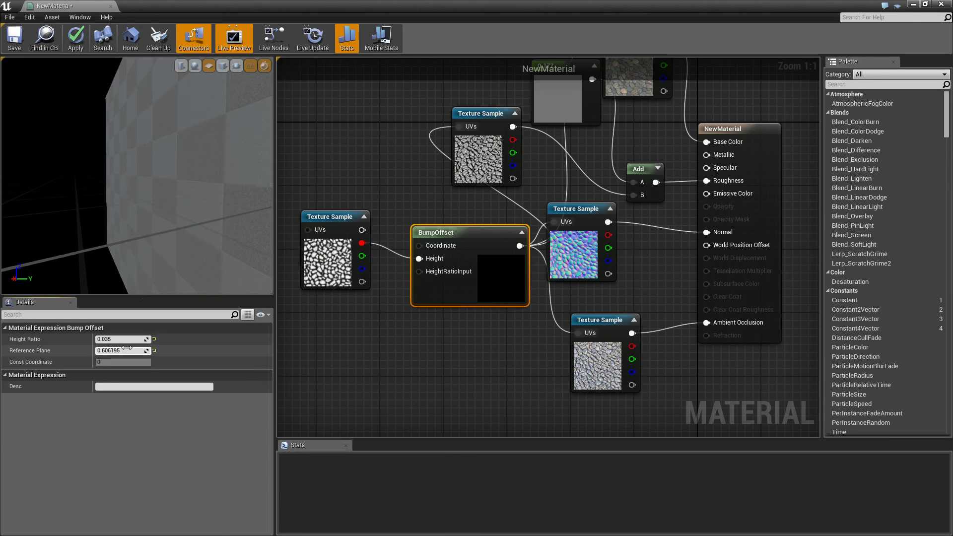
pyautogui.moveTo(168, 169); pyautogui.dragTo(139, 161)
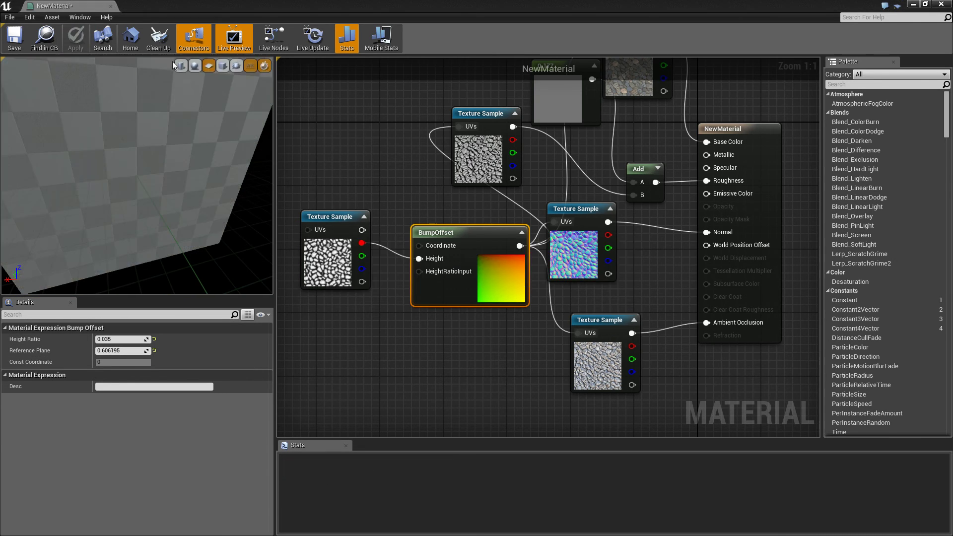
# Switch to the level editor and reposition the point light around the cobblestone plane, moving it to X about 402.6 and along Y.
pyautogui.doubleClick(275, 4)
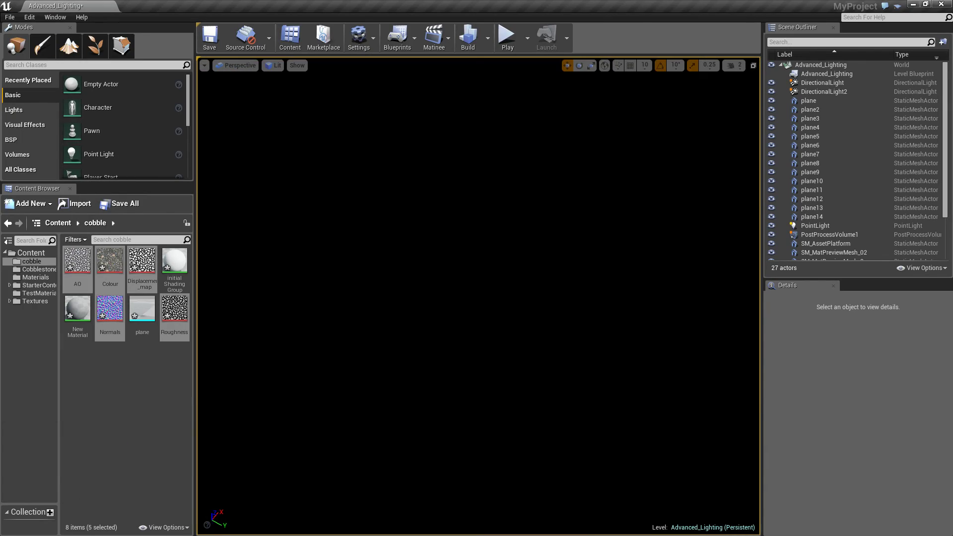
pyautogui.moveTo(472, 229)
pyautogui.mouseDown()
pyautogui.moveTo(472, 278)
pyautogui.moveTo(446, 268)
pyautogui.moveTo(472, 229)
pyautogui.moveTo(472, 278)
pyautogui.moveTo(446, 234)
pyautogui.moveTo(462, 224)
pyautogui.moveTo(431, 230)
pyautogui.moveTo(472, 229)
pyautogui.mouseUp()
pyautogui.click(368, 152)
pyautogui.moveTo(368, 151); pyautogui.dragTo(505, 312)
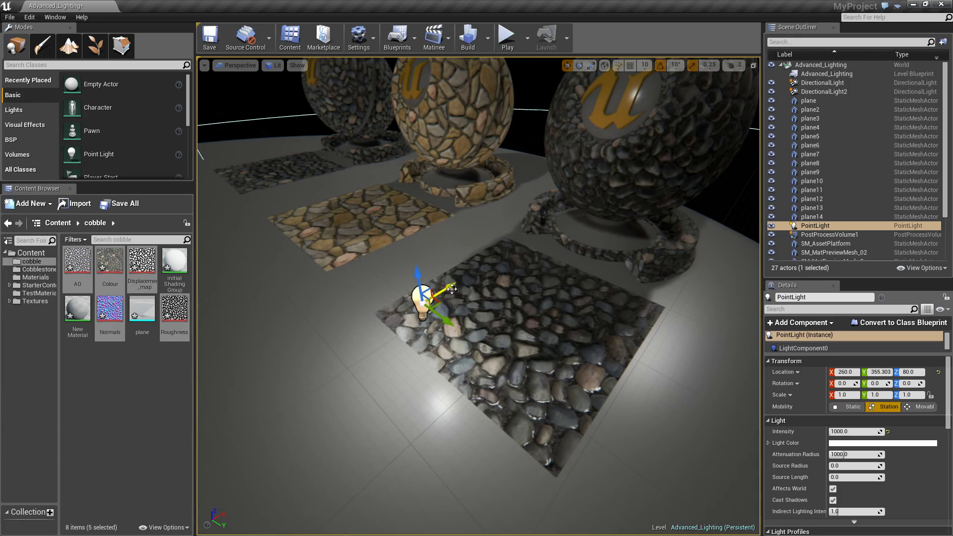
pyautogui.moveTo(452, 288); pyautogui.dragTo(558, 223)
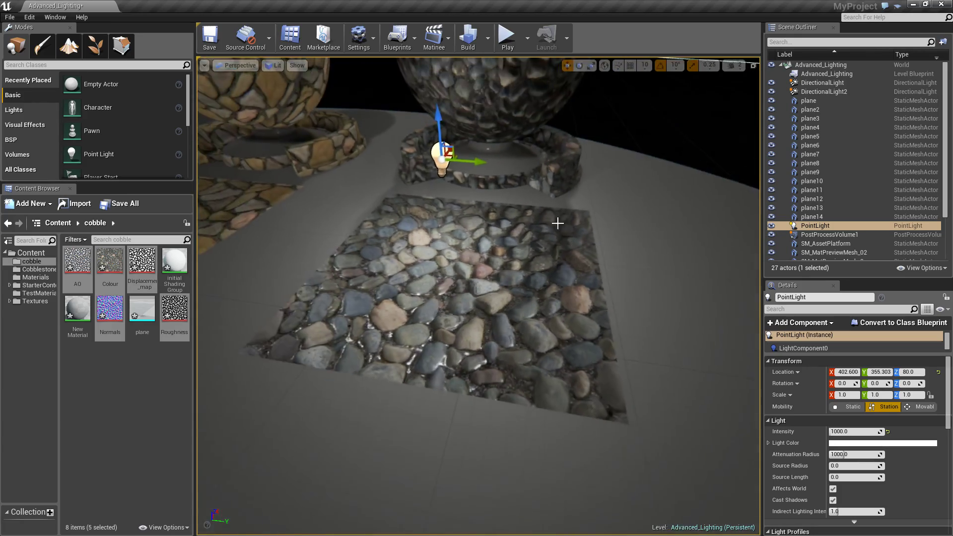
pyautogui.moveTo(476, 168); pyautogui.dragTo(378, 193)
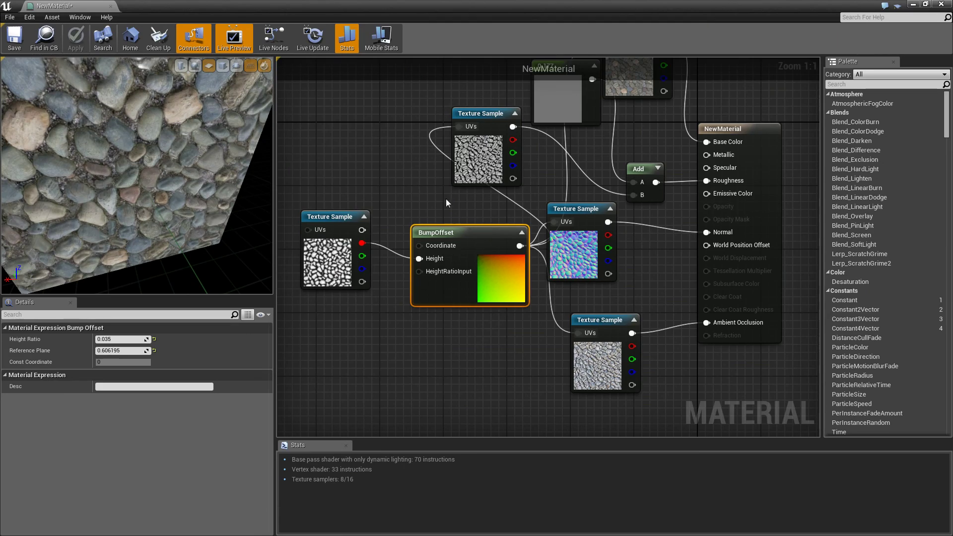
# Return to the material graph and select the Normals texture sample.
pyautogui.moveTo(446, 199); pyautogui.dragTo(382, 247)
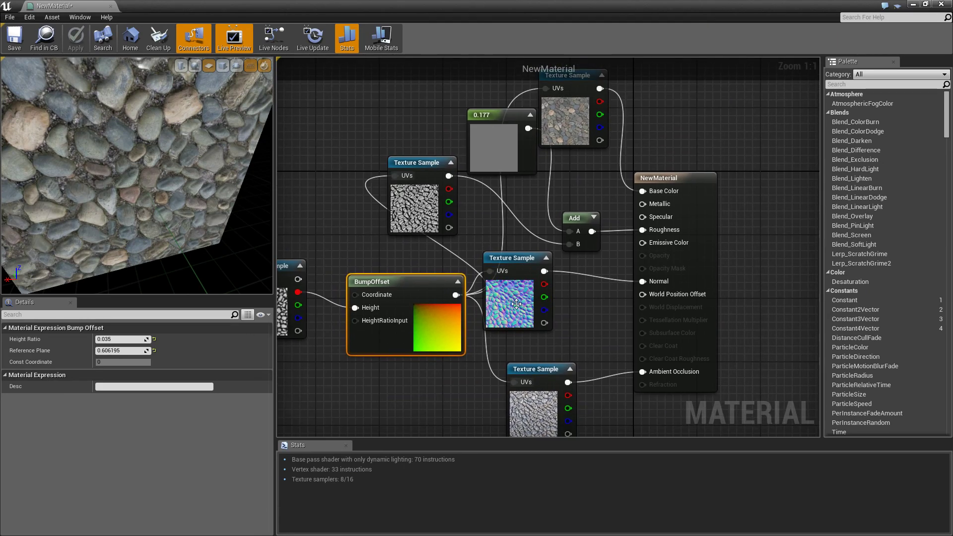
pyautogui.click(517, 304)
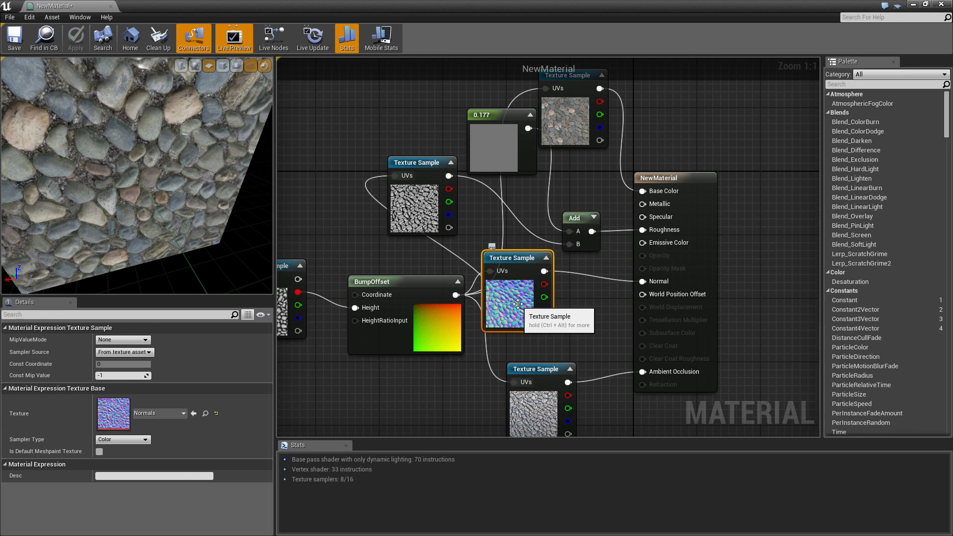